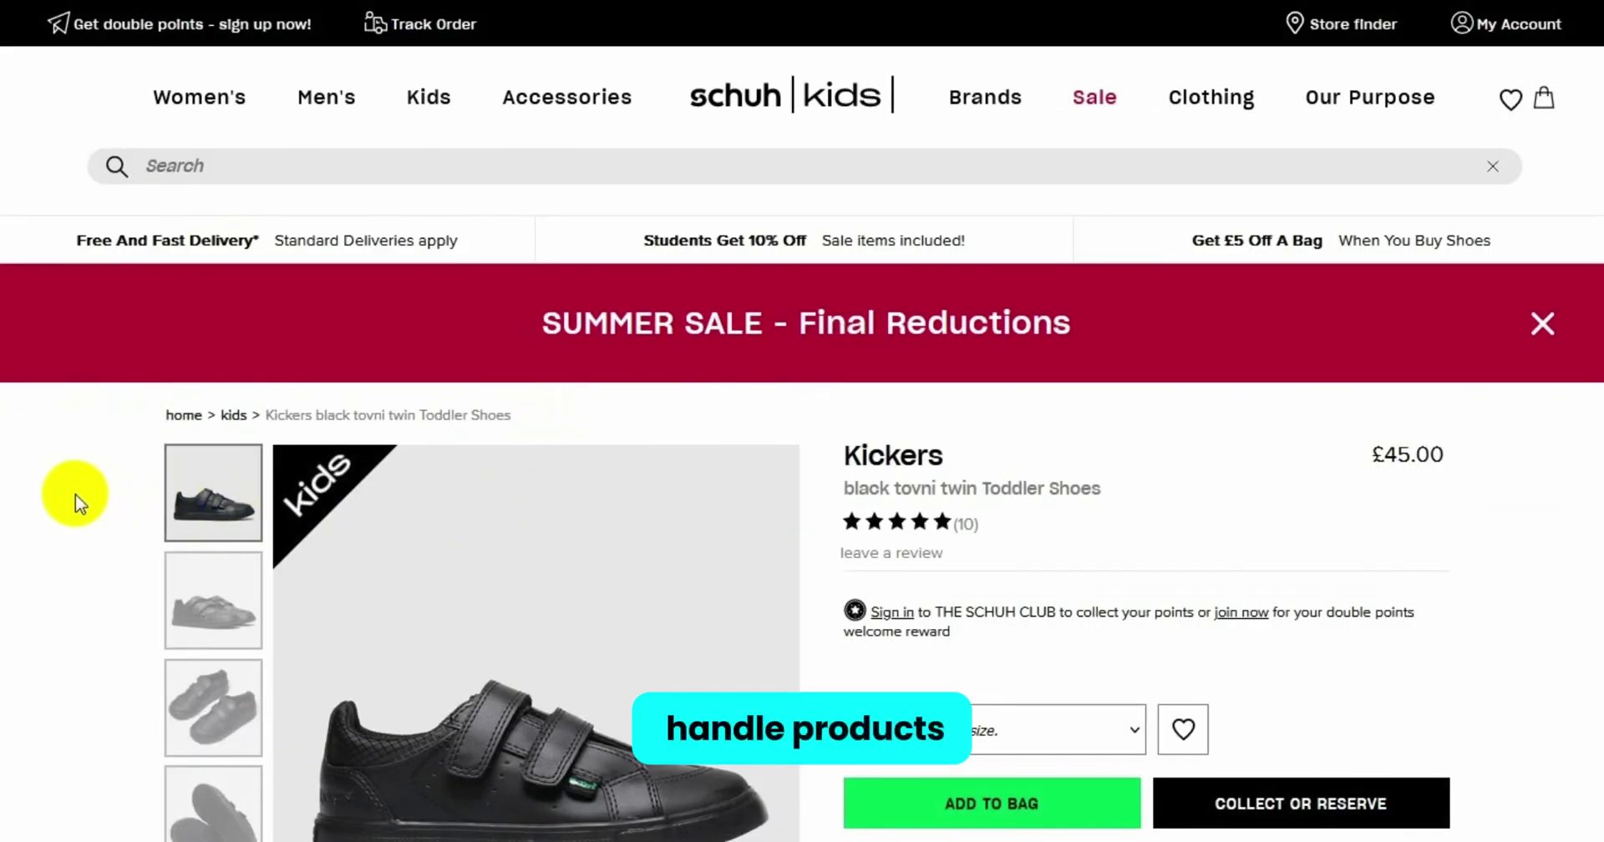
Browse the schuh and Box product pages and show the laptop's specification table
scroll(75, 494, "down", 7)
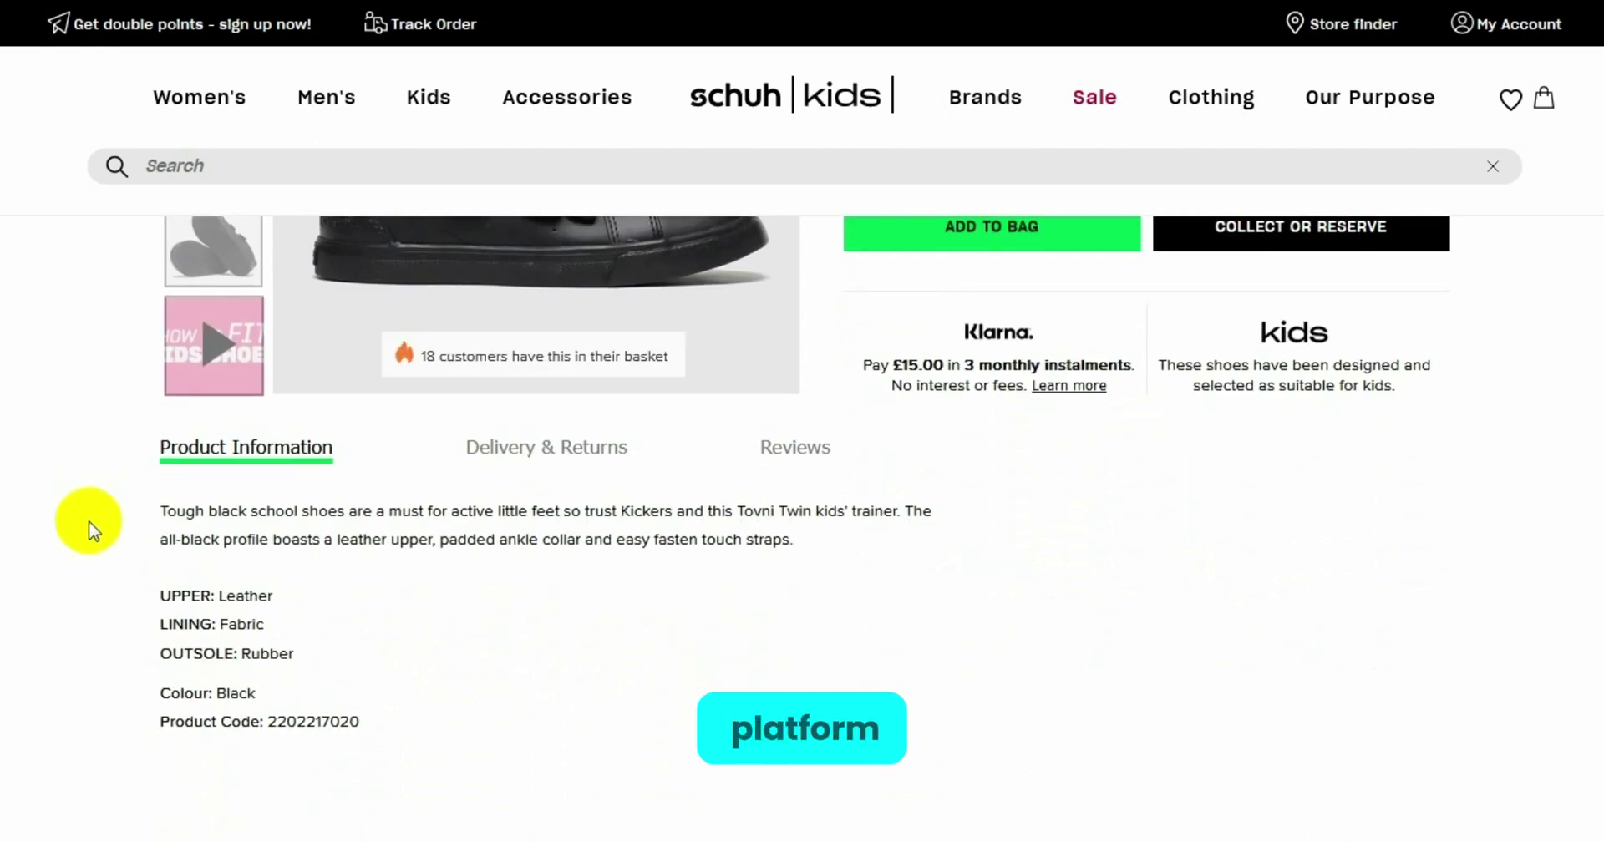
scroll(89, 531, "up", 7)
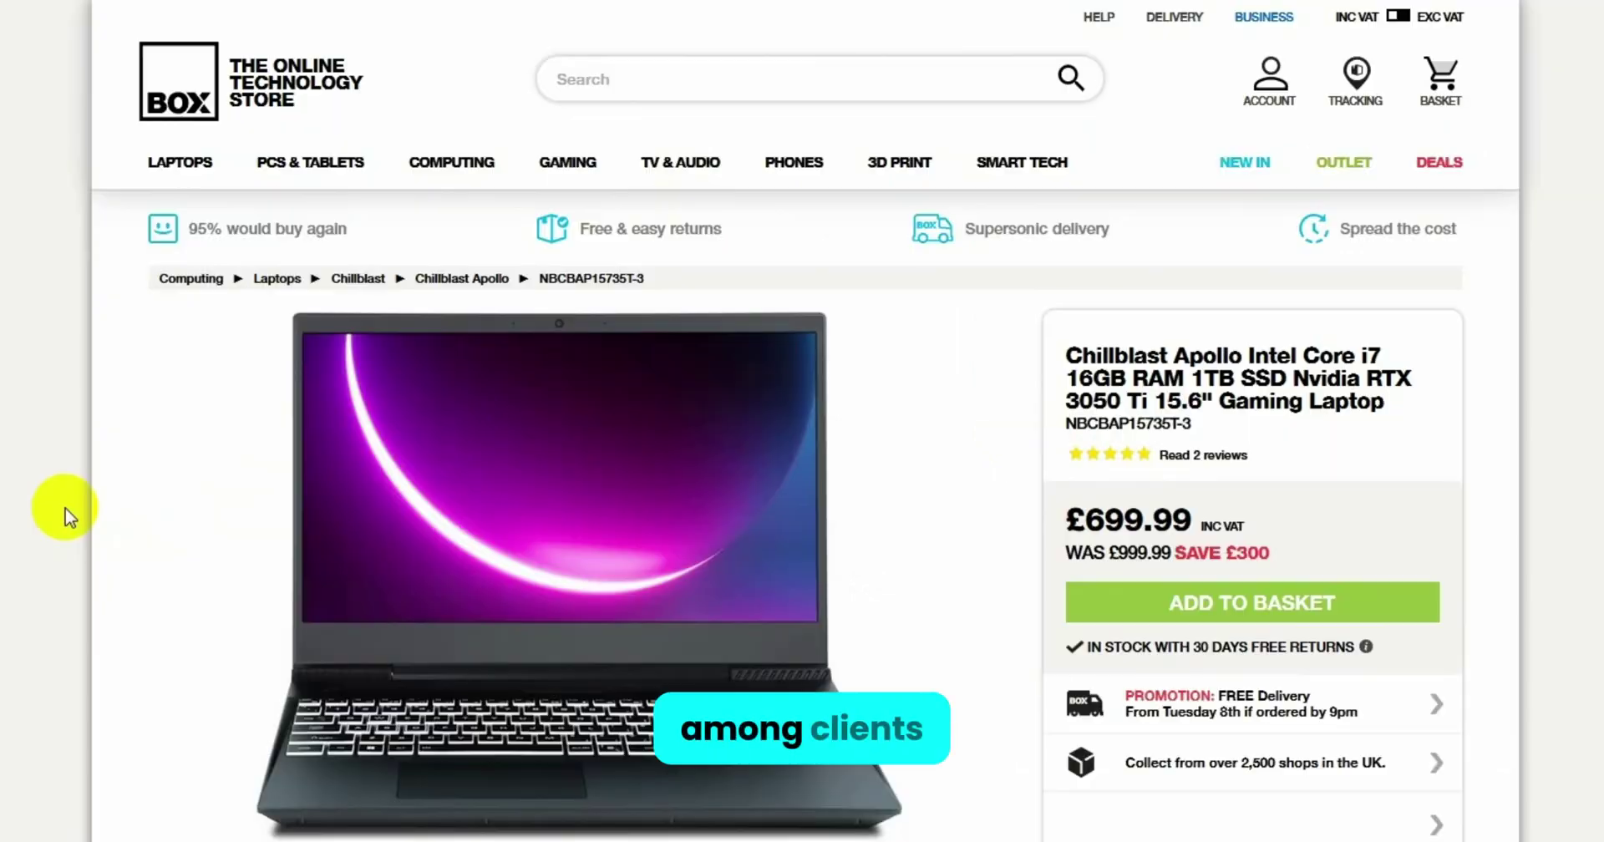
scroll(63, 513, "down", 3)
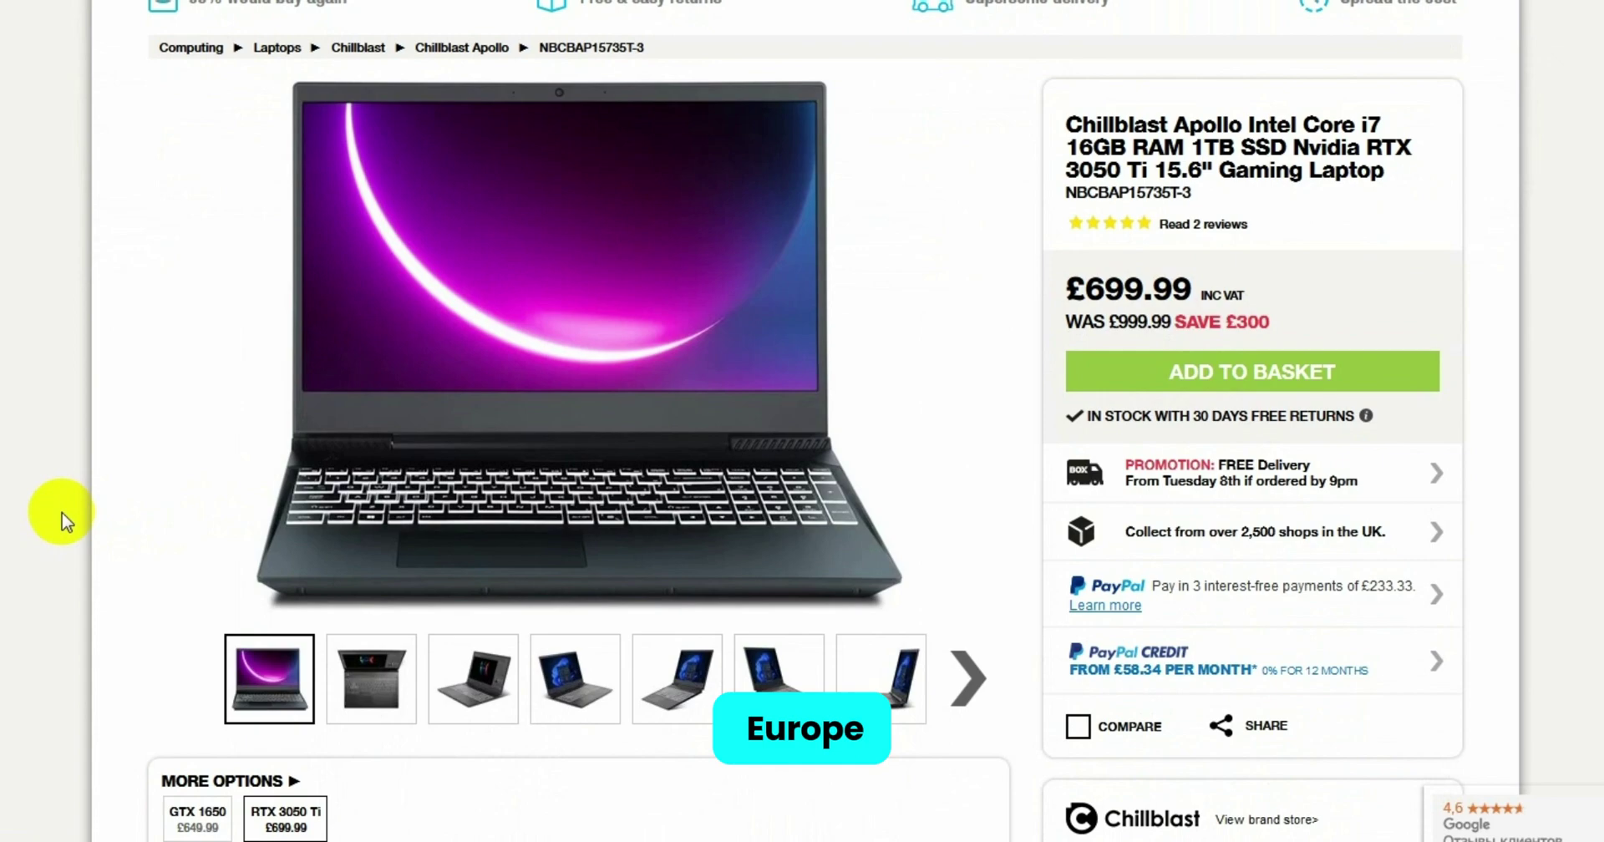
scroll(60, 523, "down", 5)
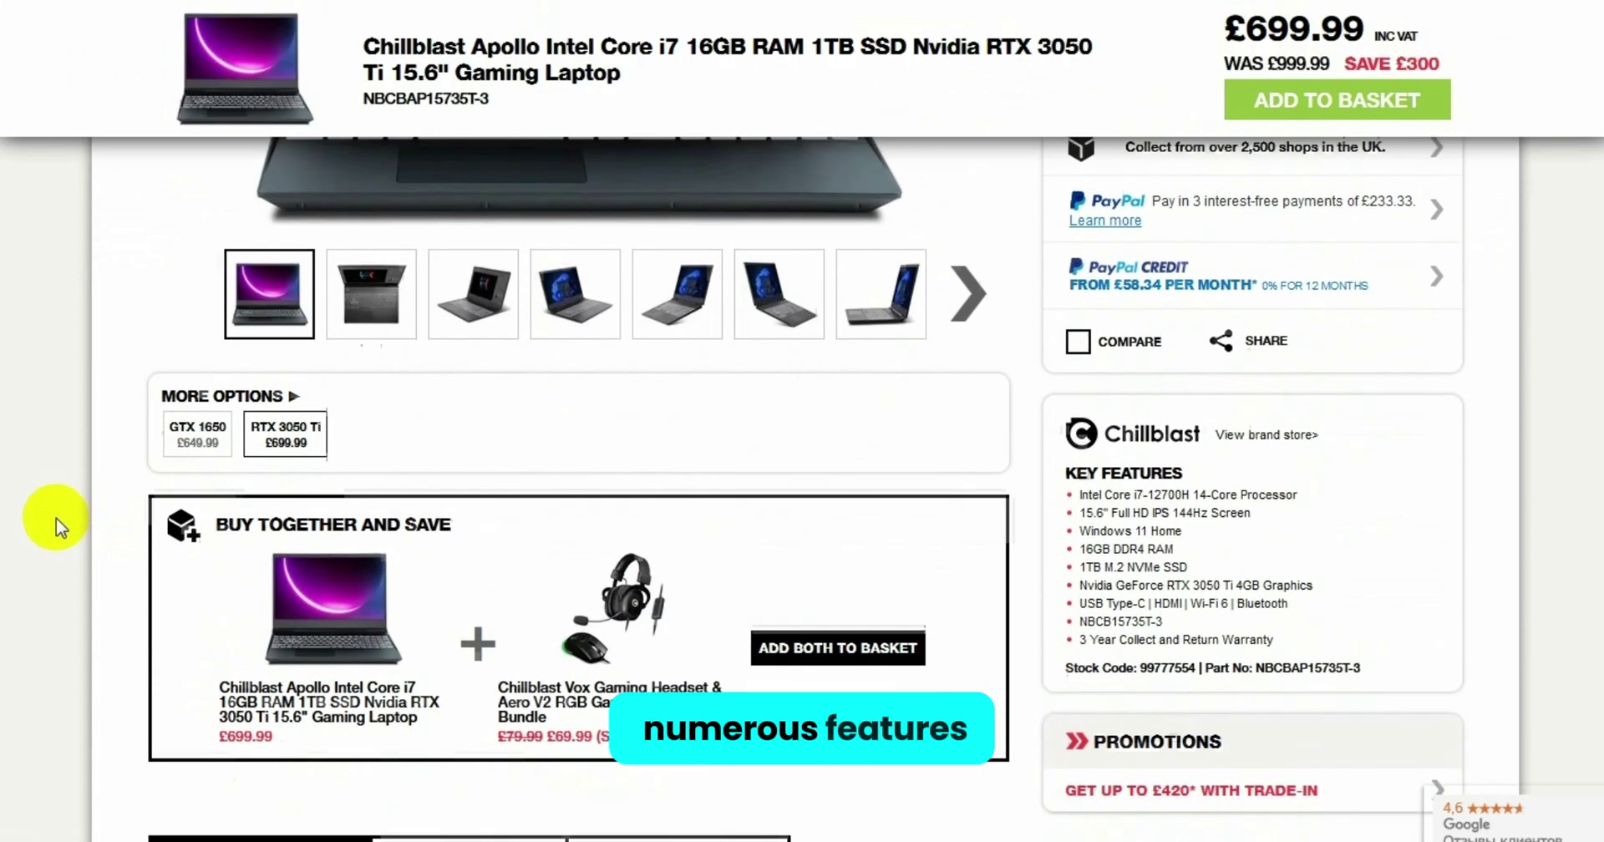
scroll(55, 525, "down", 4)
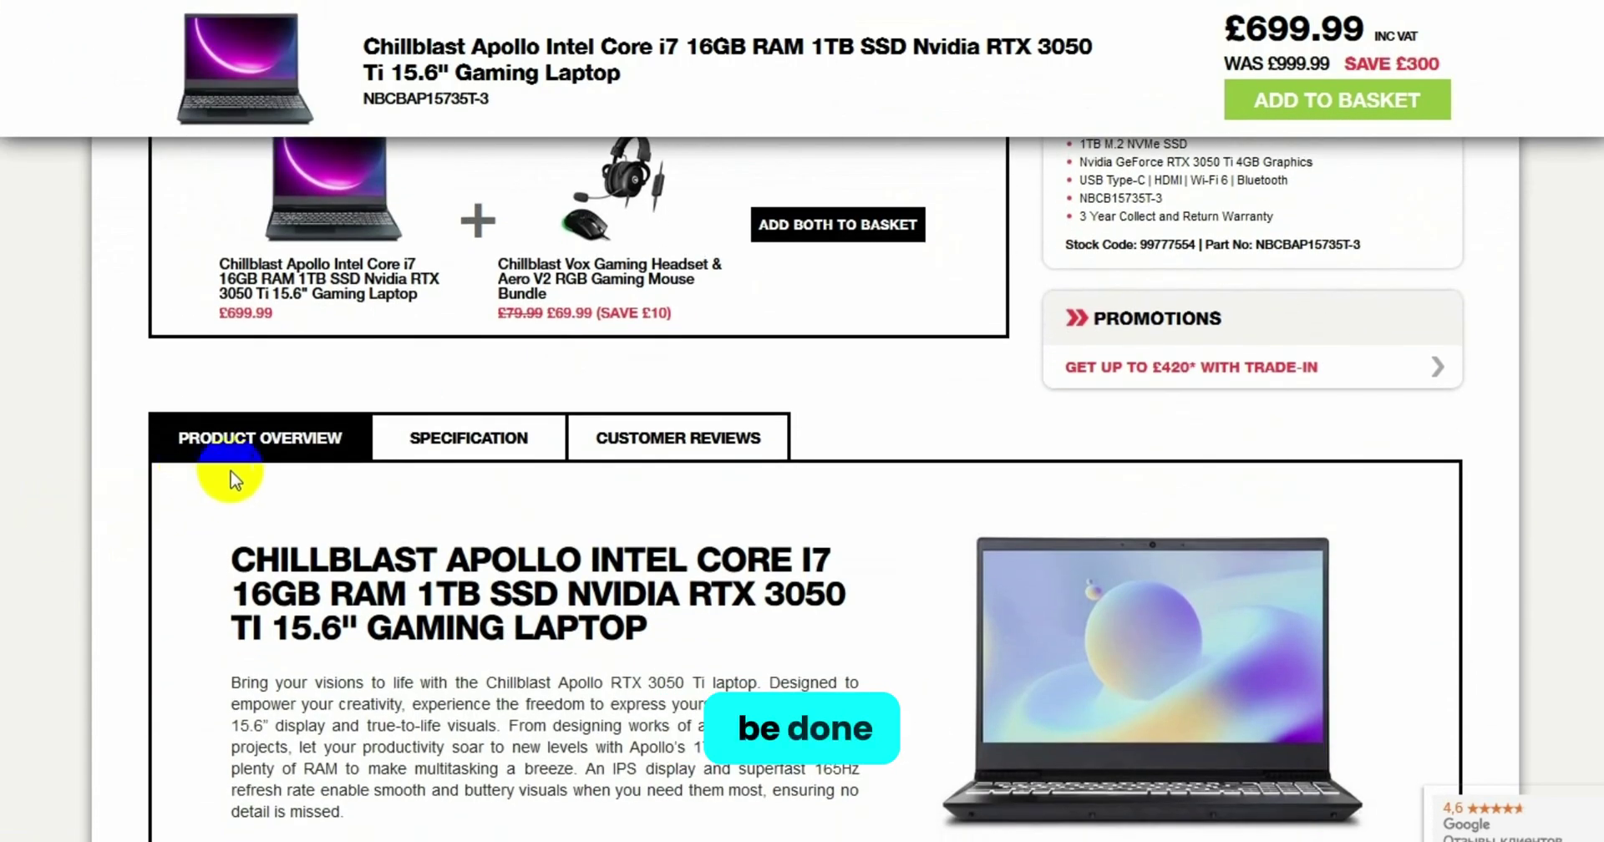
left_click(463, 441)
In the first laptop's product editor, pick black for Mandalay1 and list the size choices
scroll(125, 499, "down", 2)
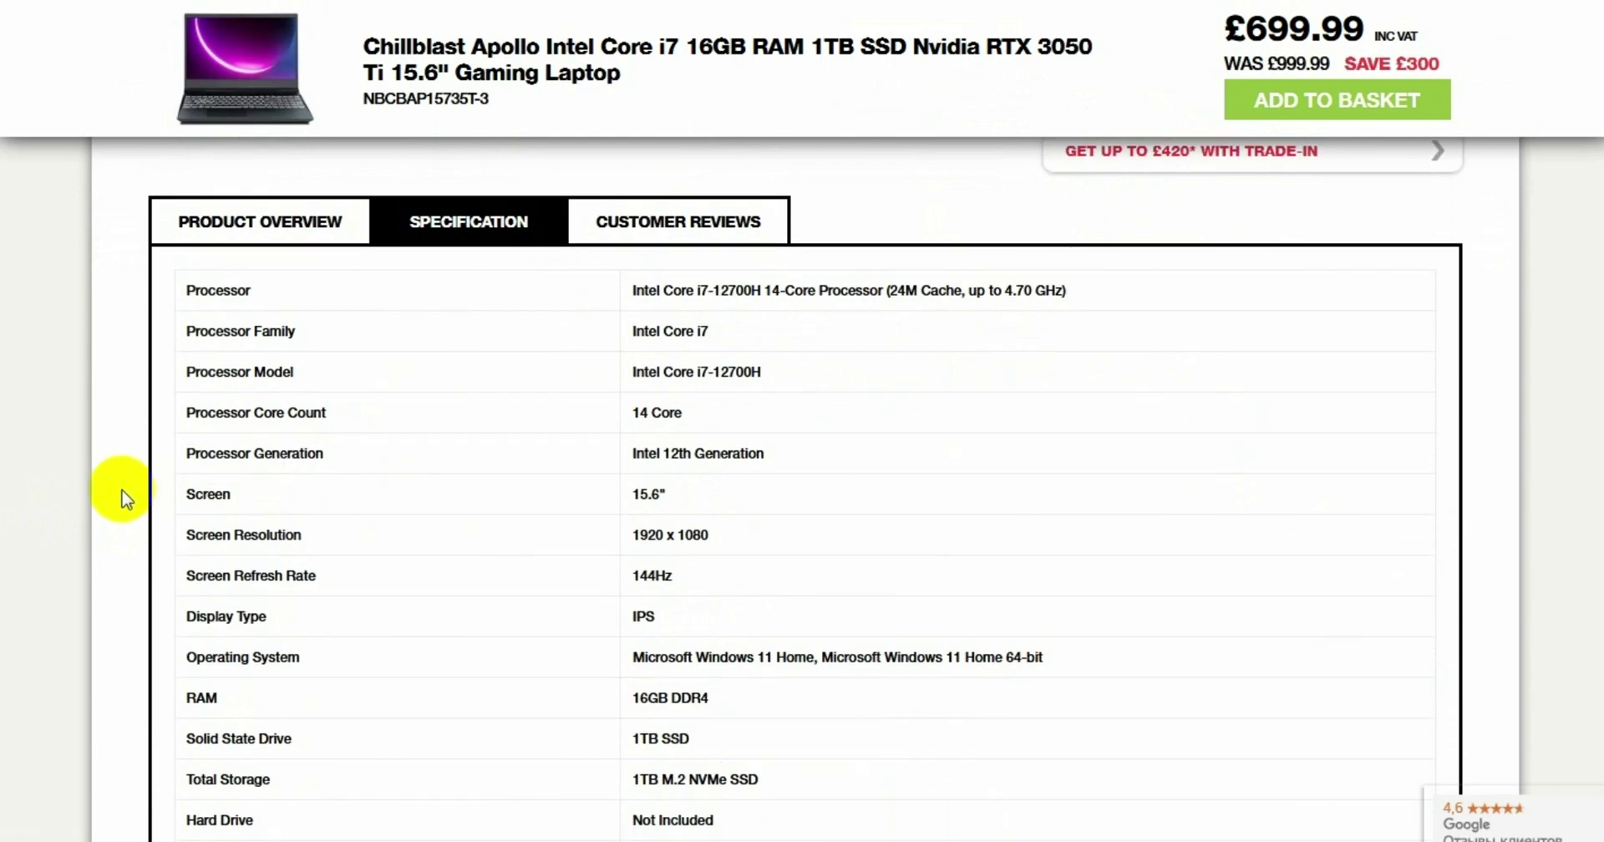
scroll(113, 500, "down", 5)
scroll(107, 503, "up", 9)
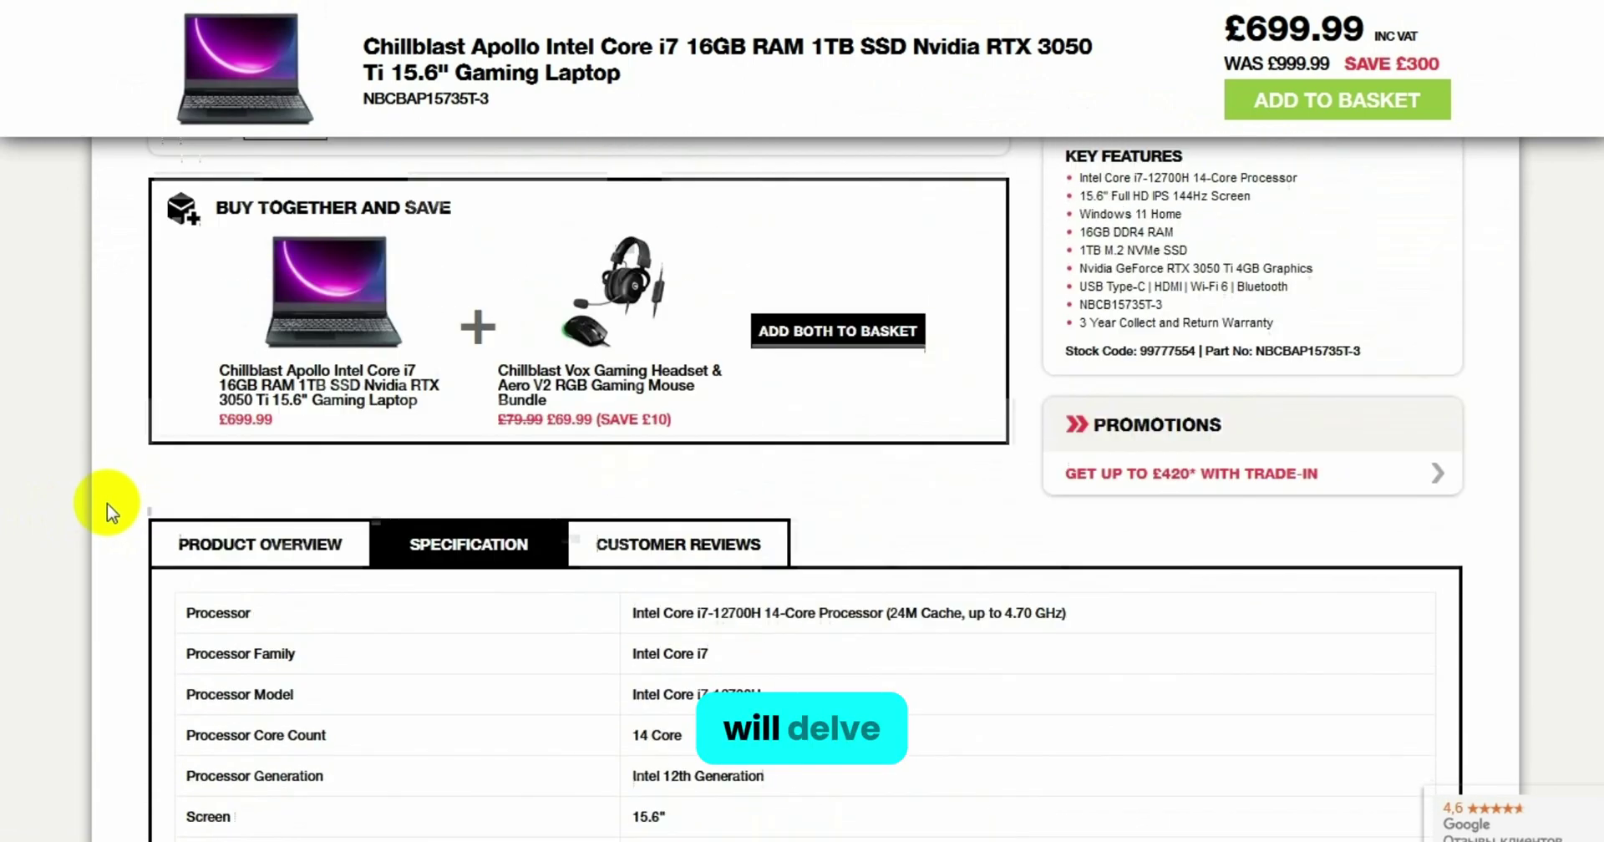
scroll(107, 504, "up", 2)
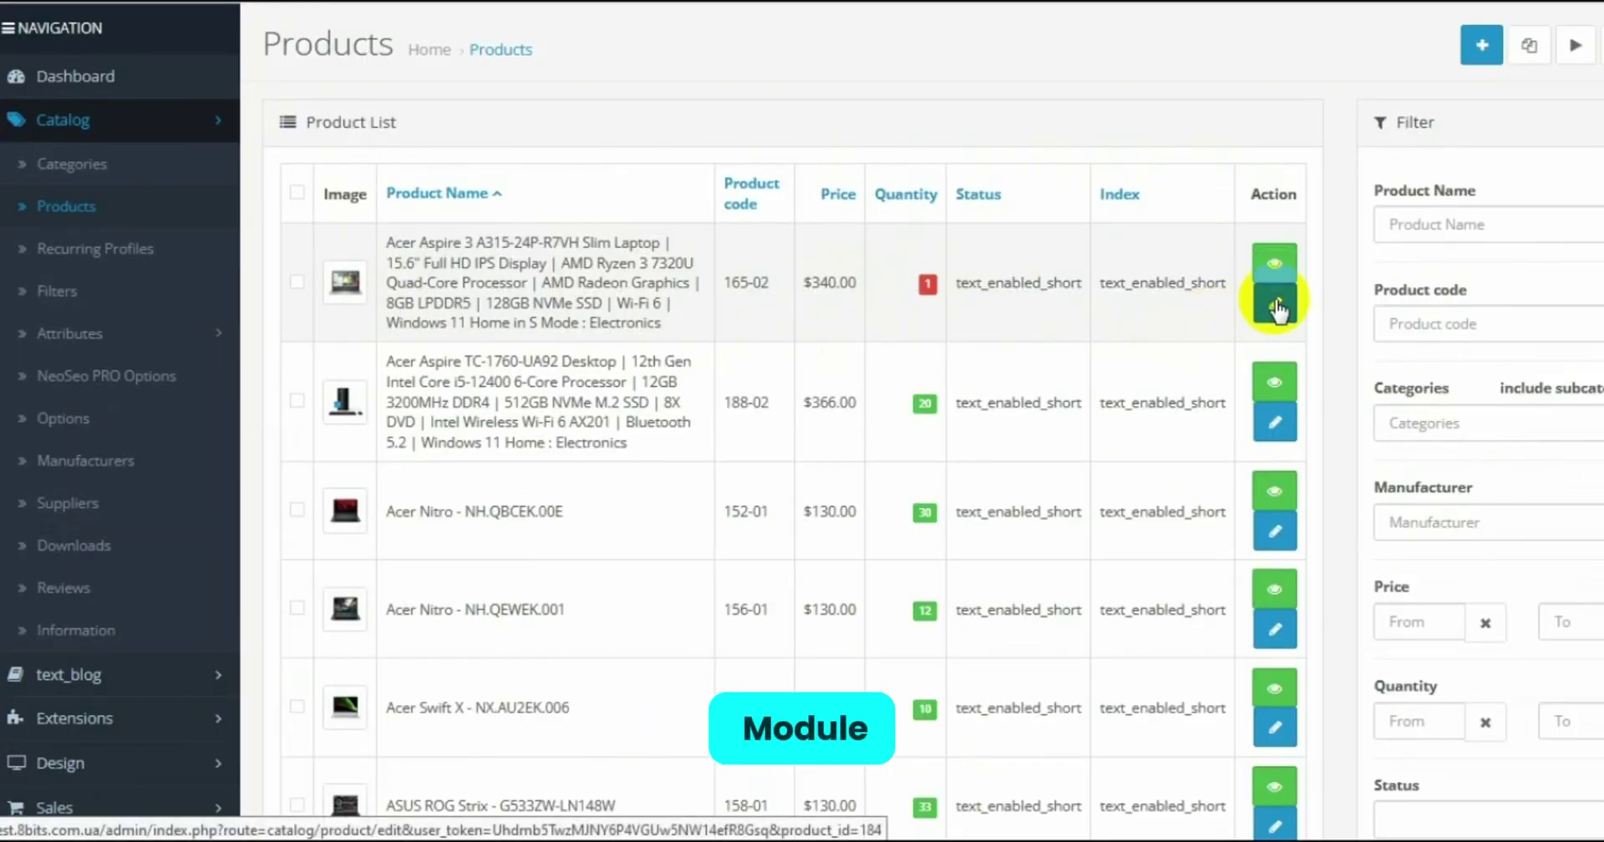
left_click(1276, 309)
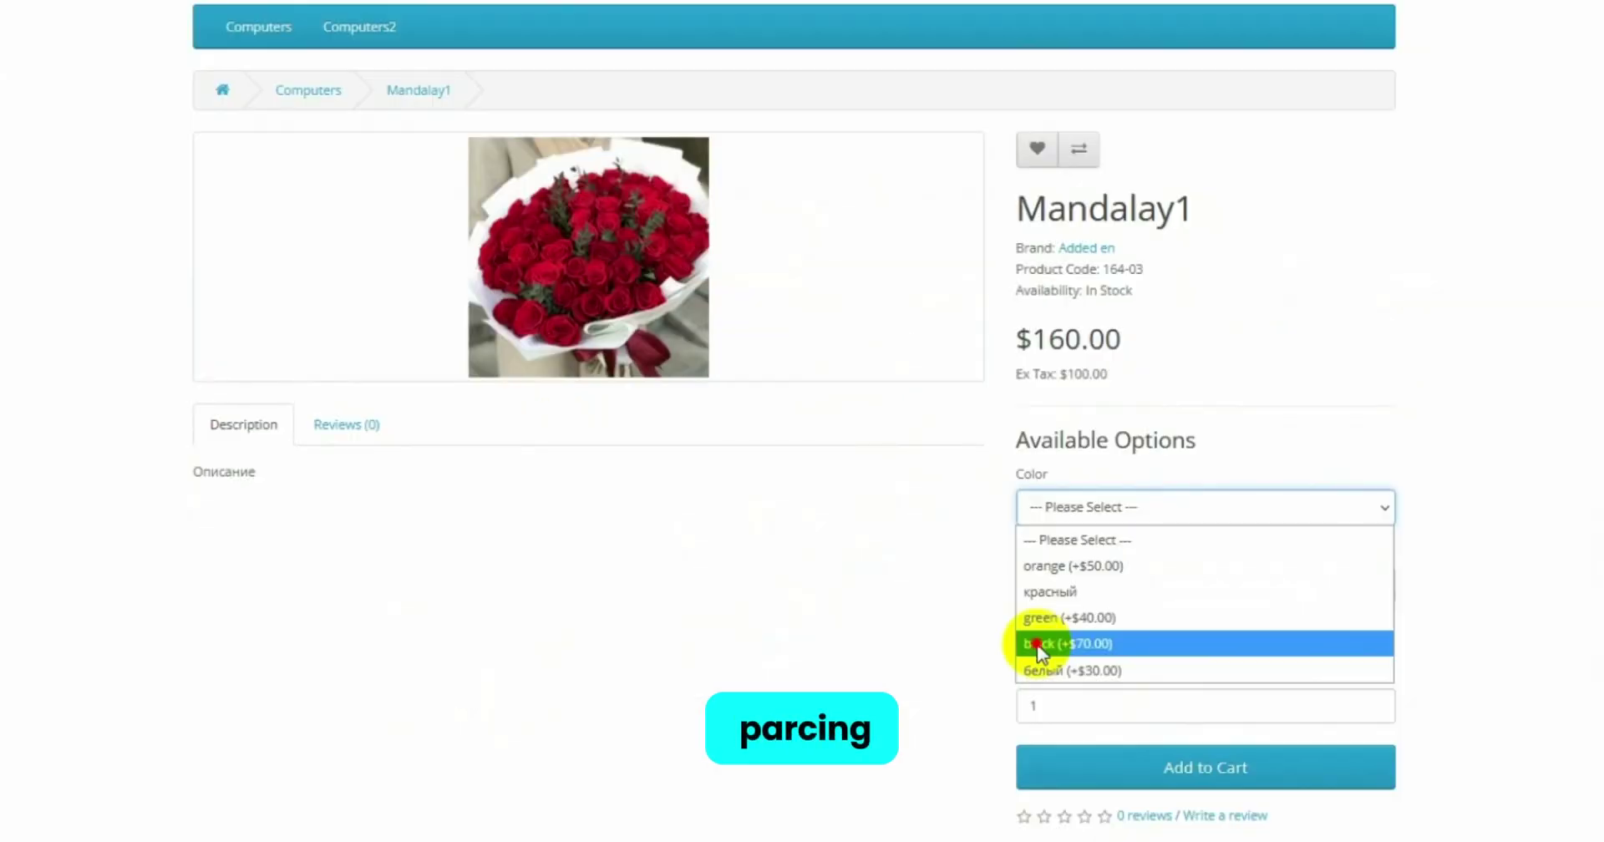
left_click(1036, 645)
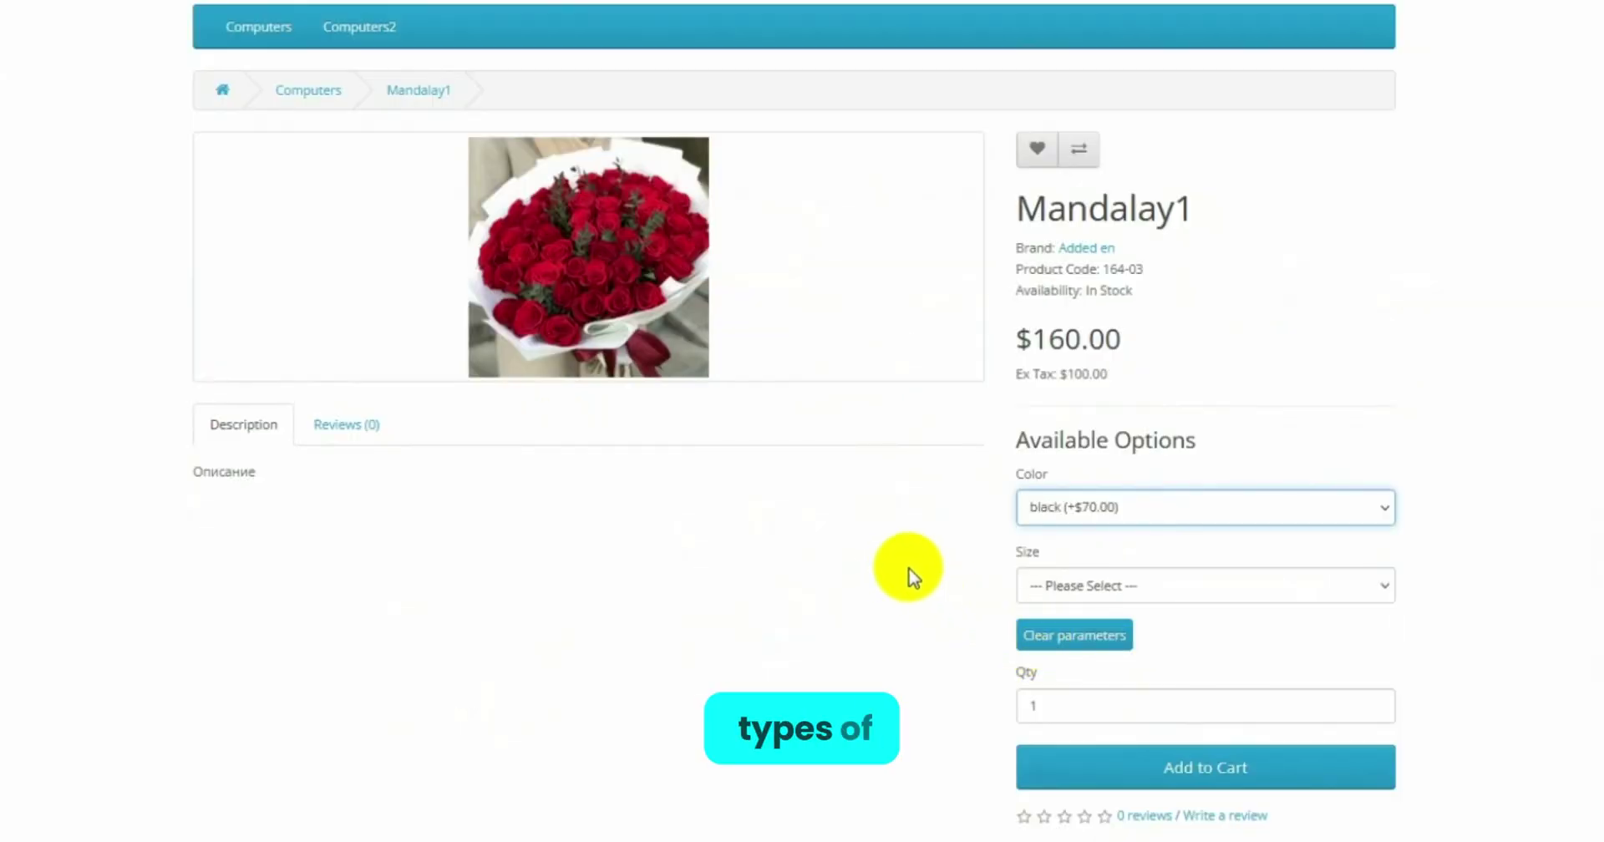
left_click(1064, 587)
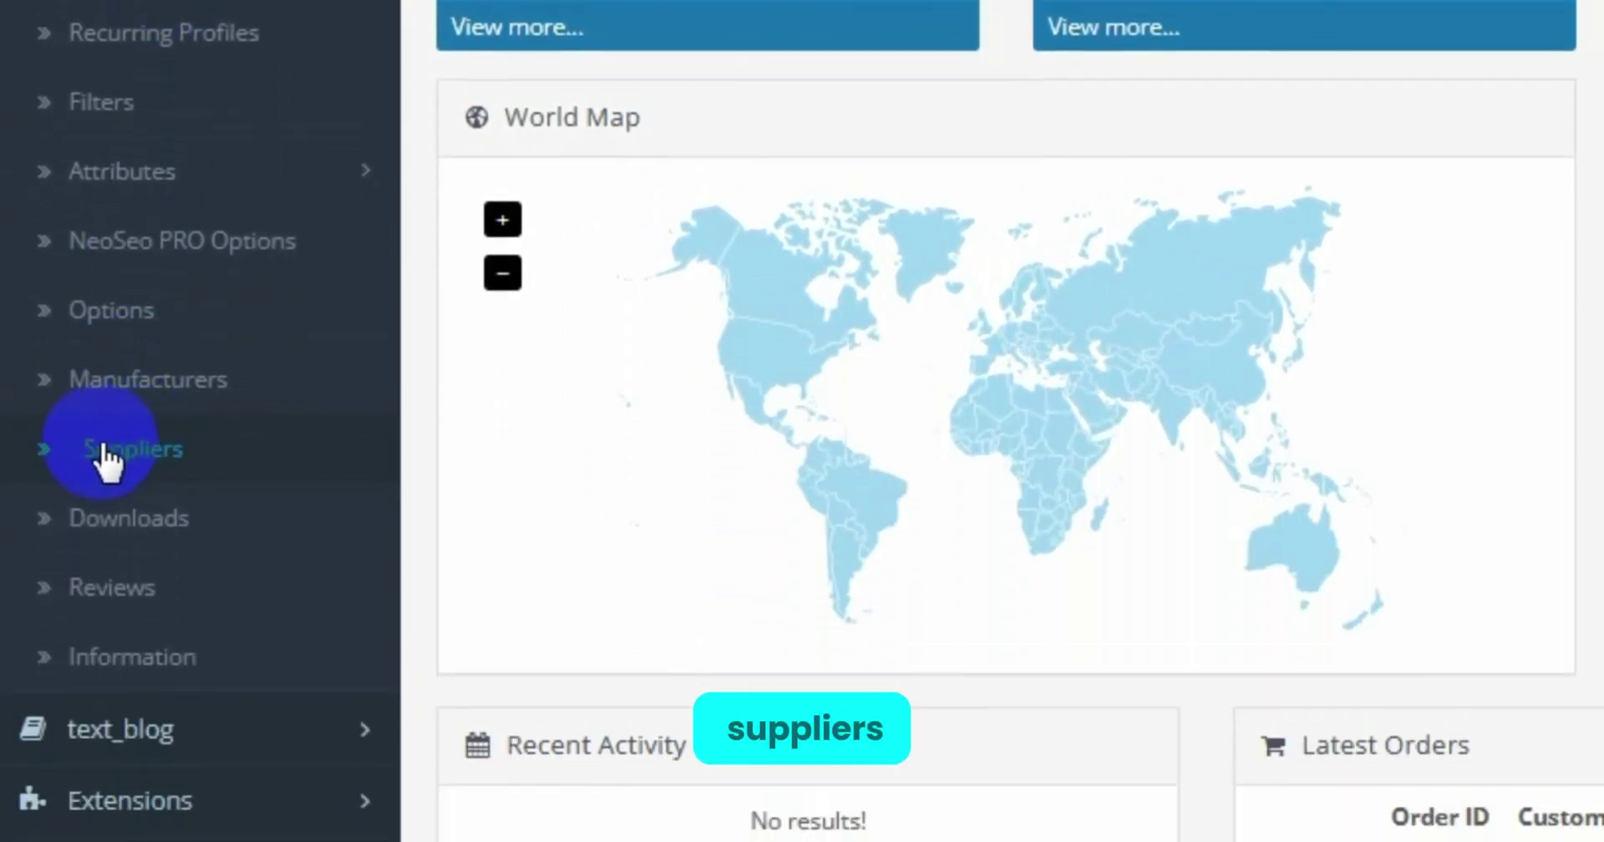
Go to Catalog > Suppliers to list the eight supplier import profiles
left_click(97, 442)
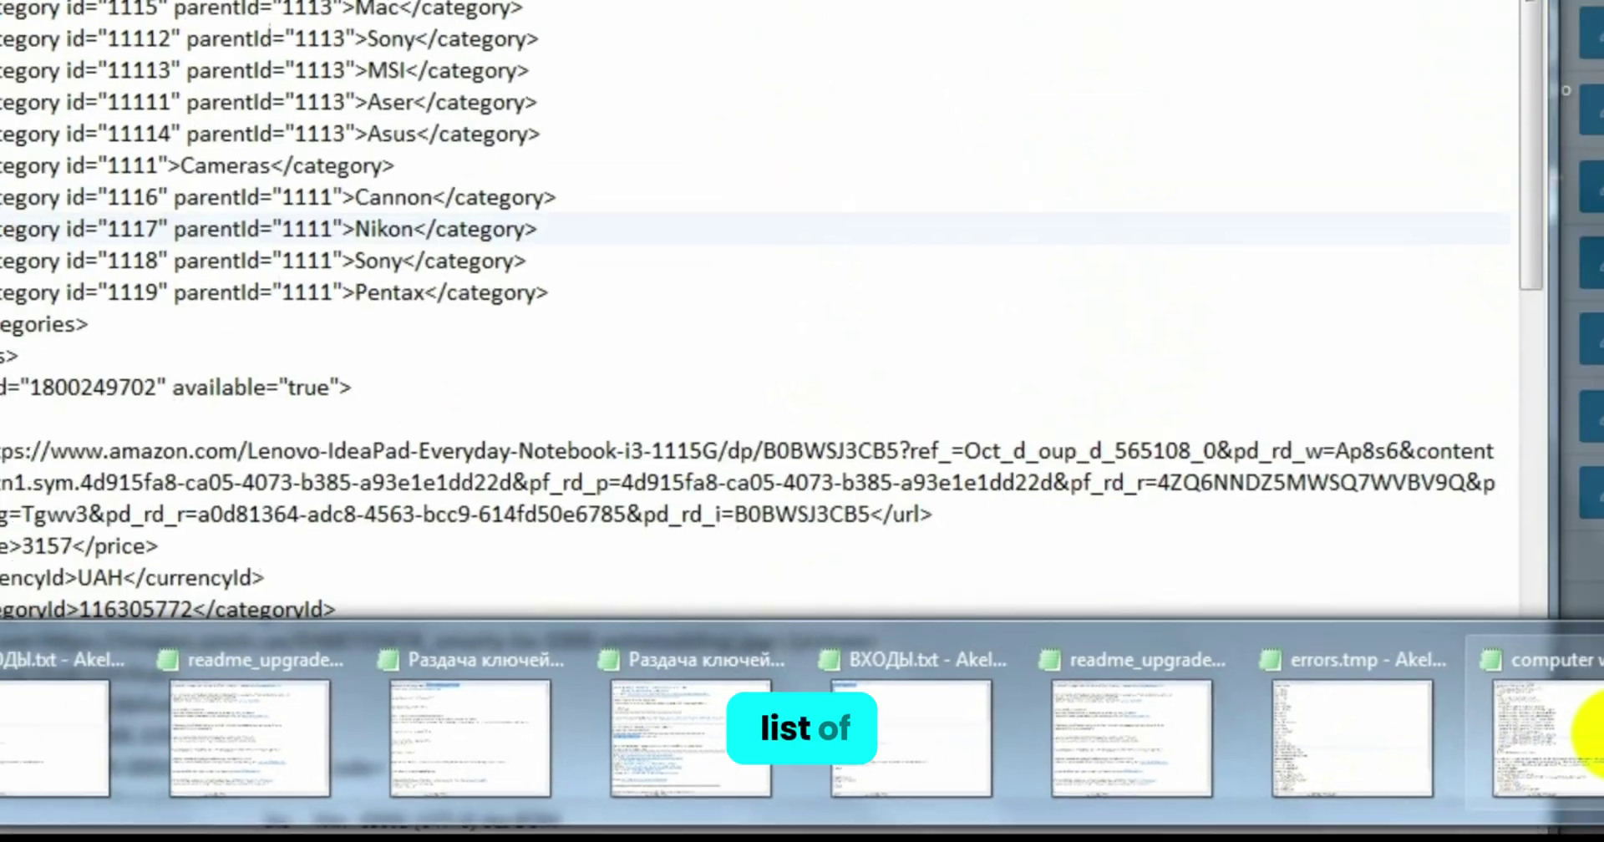
Inspect the categories block in the XML price file, then return to the supplier settings
left_click(1592, 736)
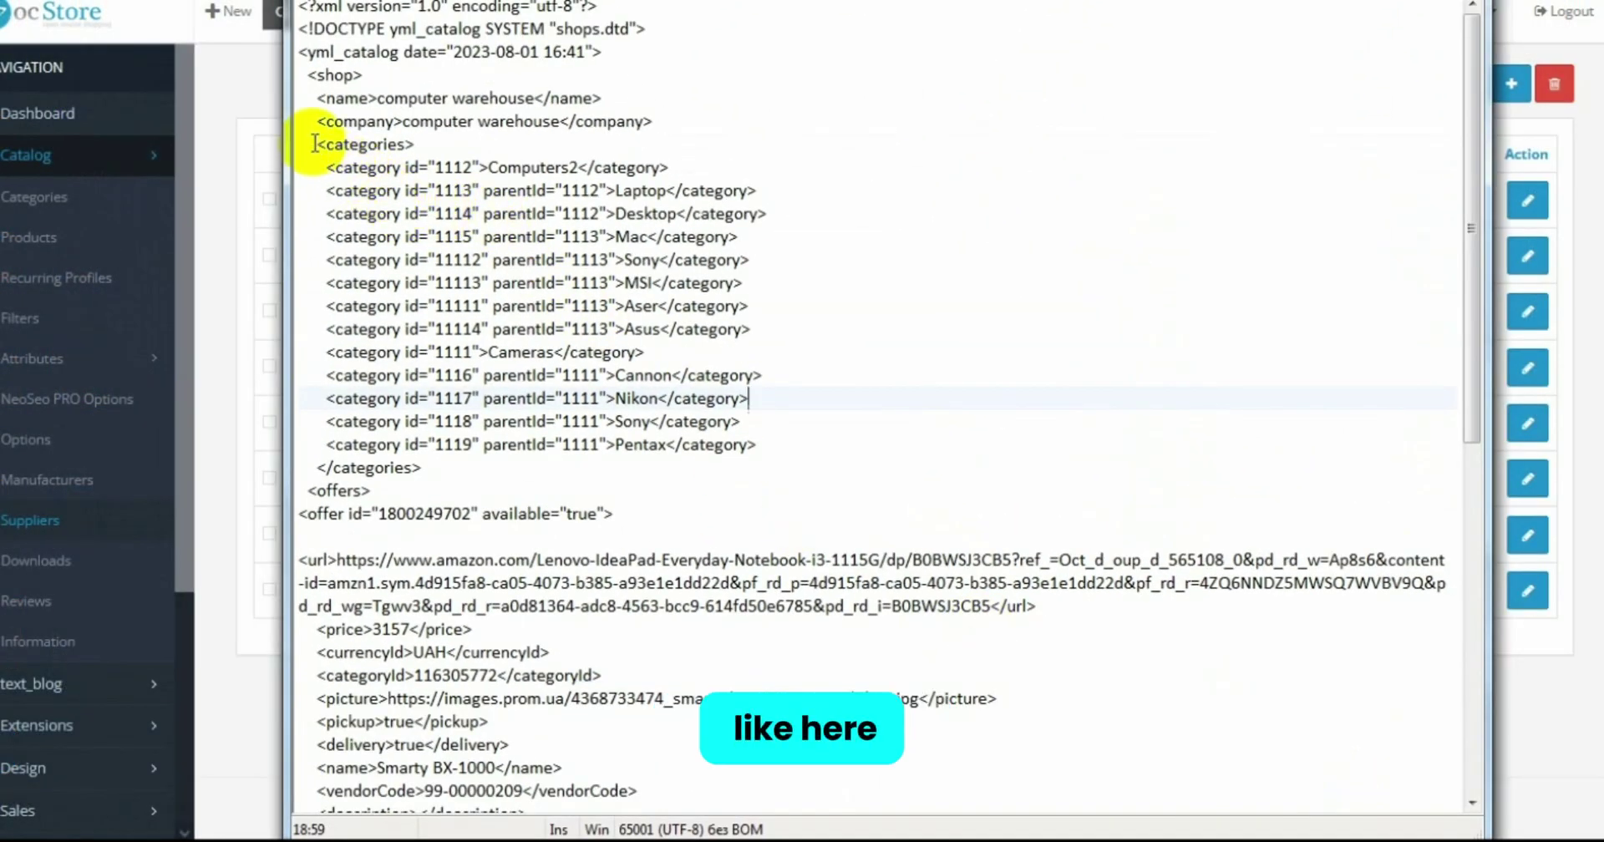
left_click_drag(314, 144, 756, 468)
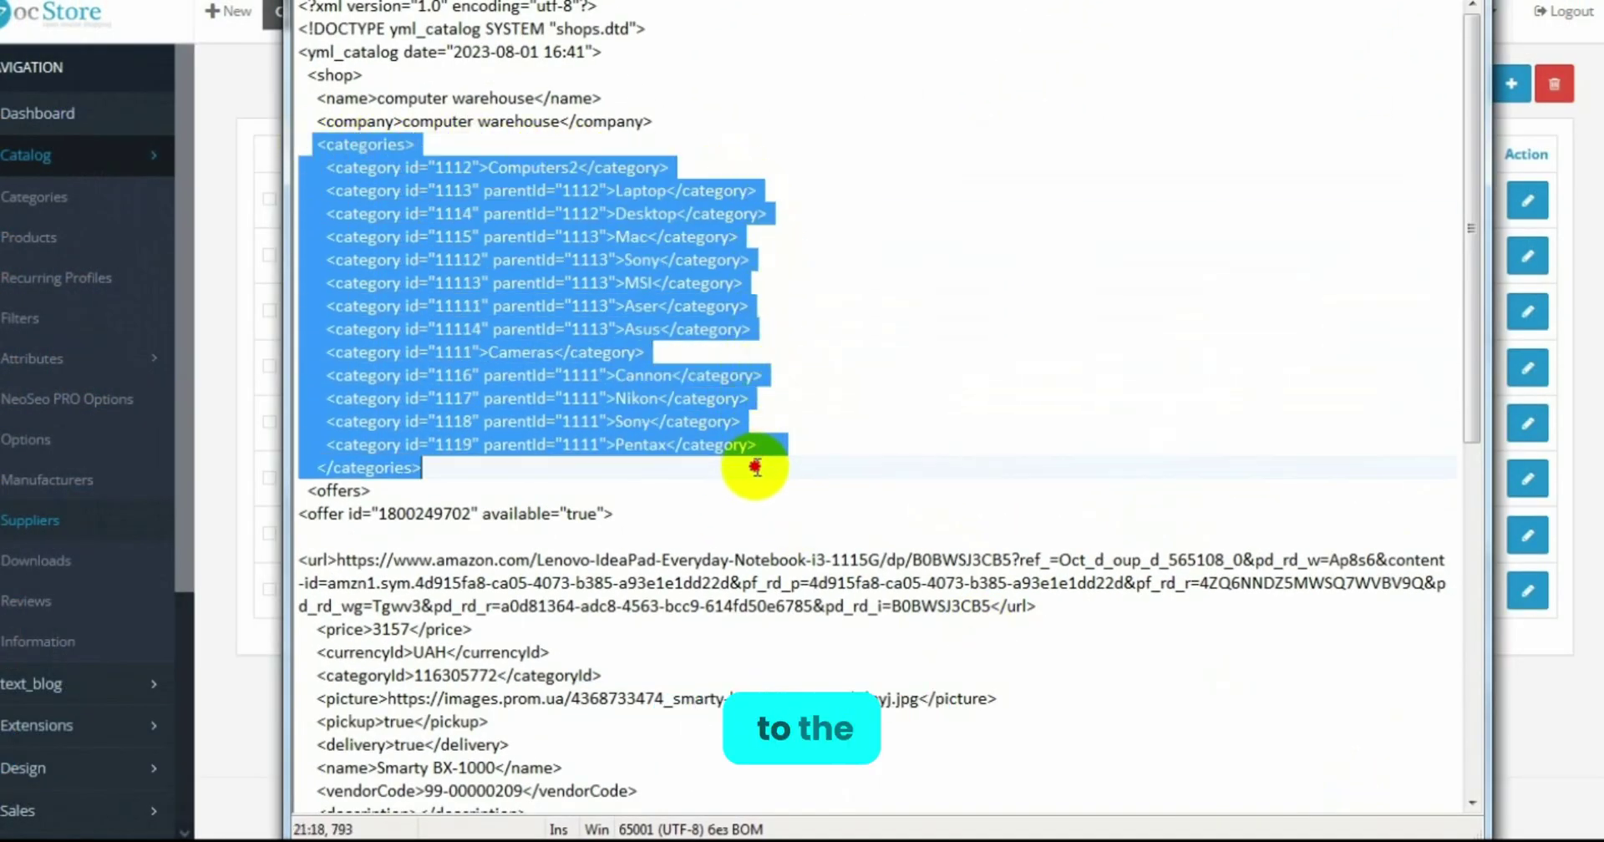
left_click(1596, 35)
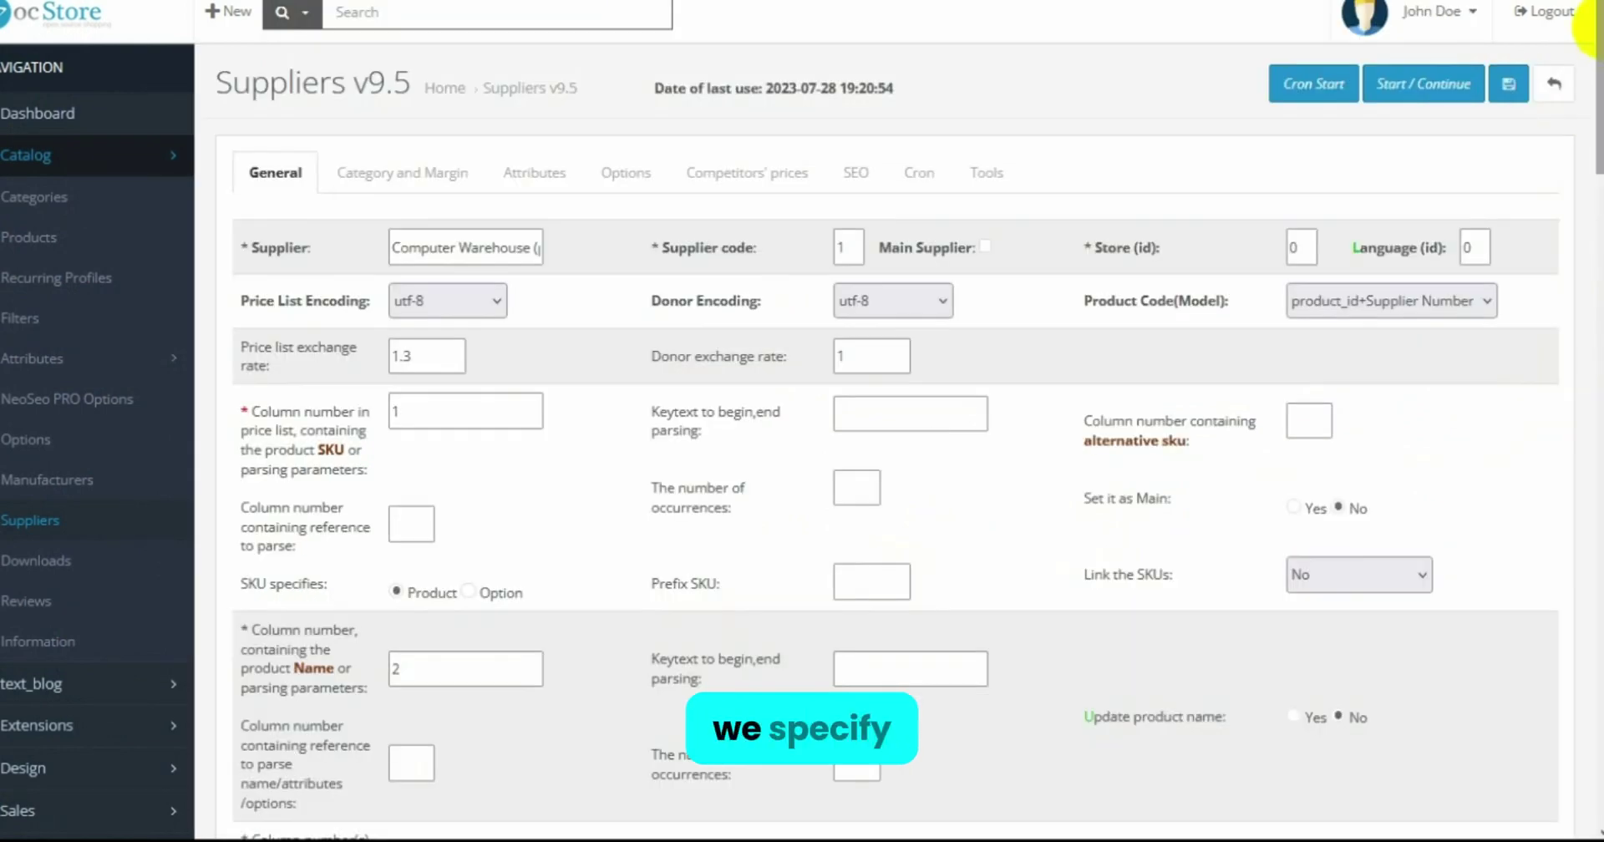
left_click_drag(1592, 25, 1592, 720)
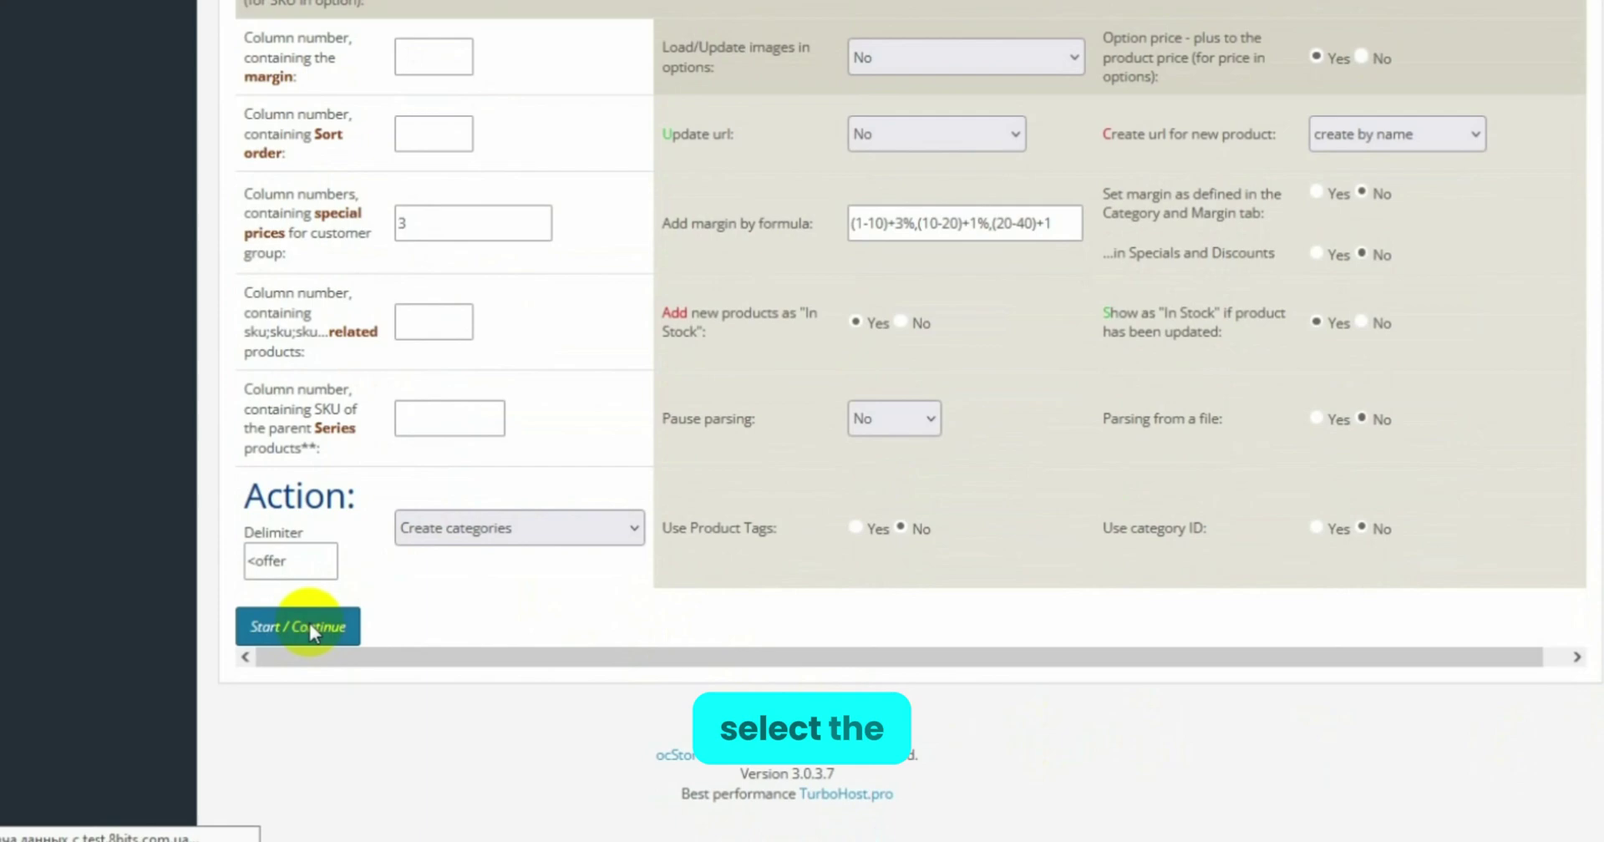
Run the Create categories import using computer warehouse.xml
left_click(338, 734)
left_click(493, 711)
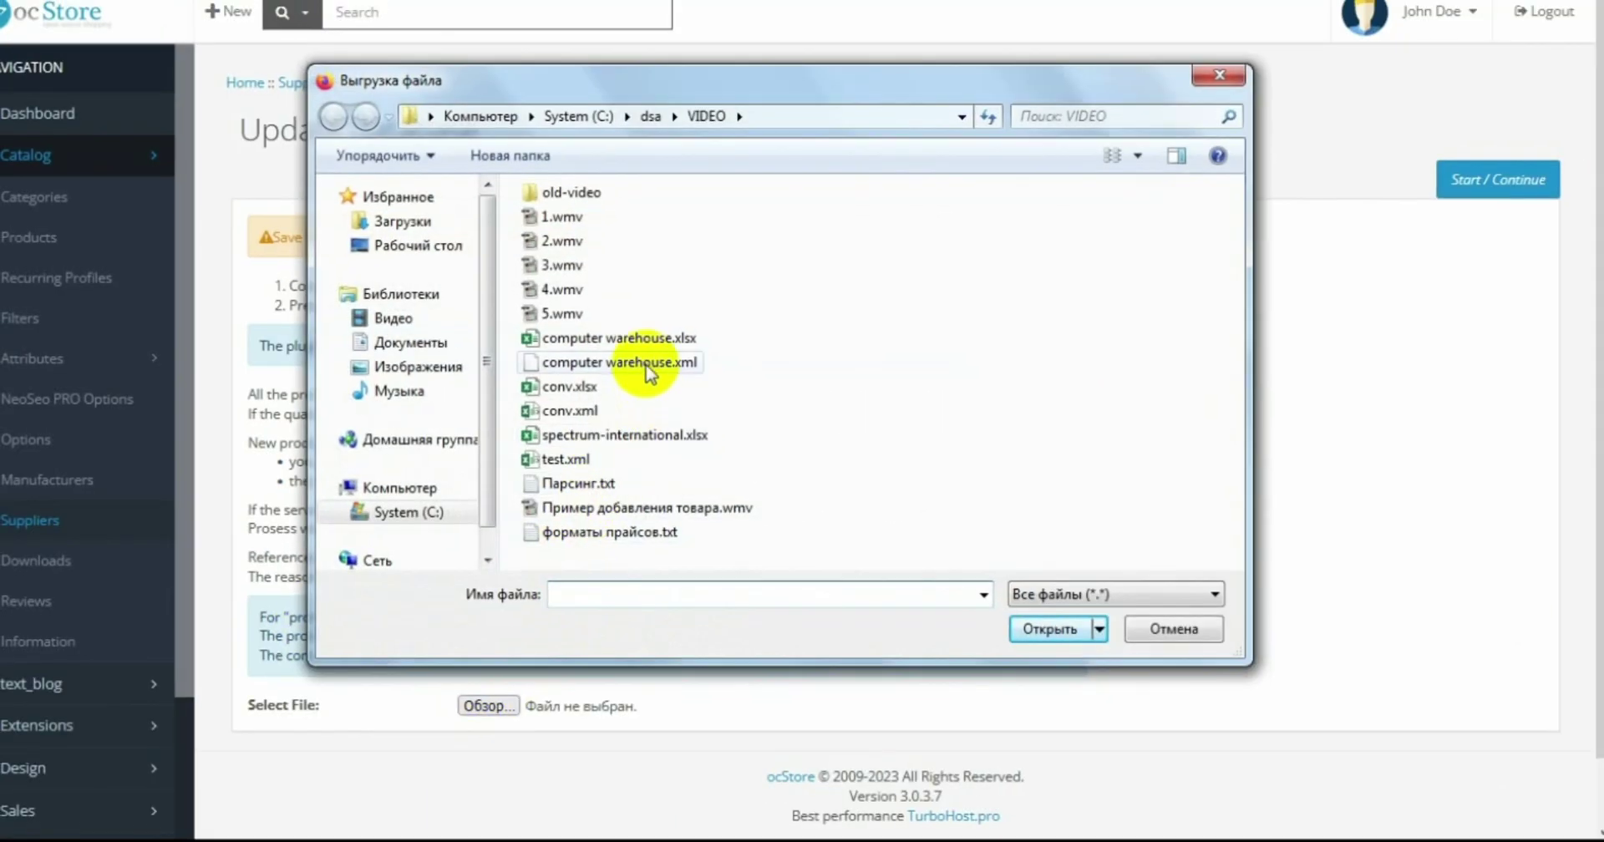
left_click(669, 364)
left_click(1045, 634)
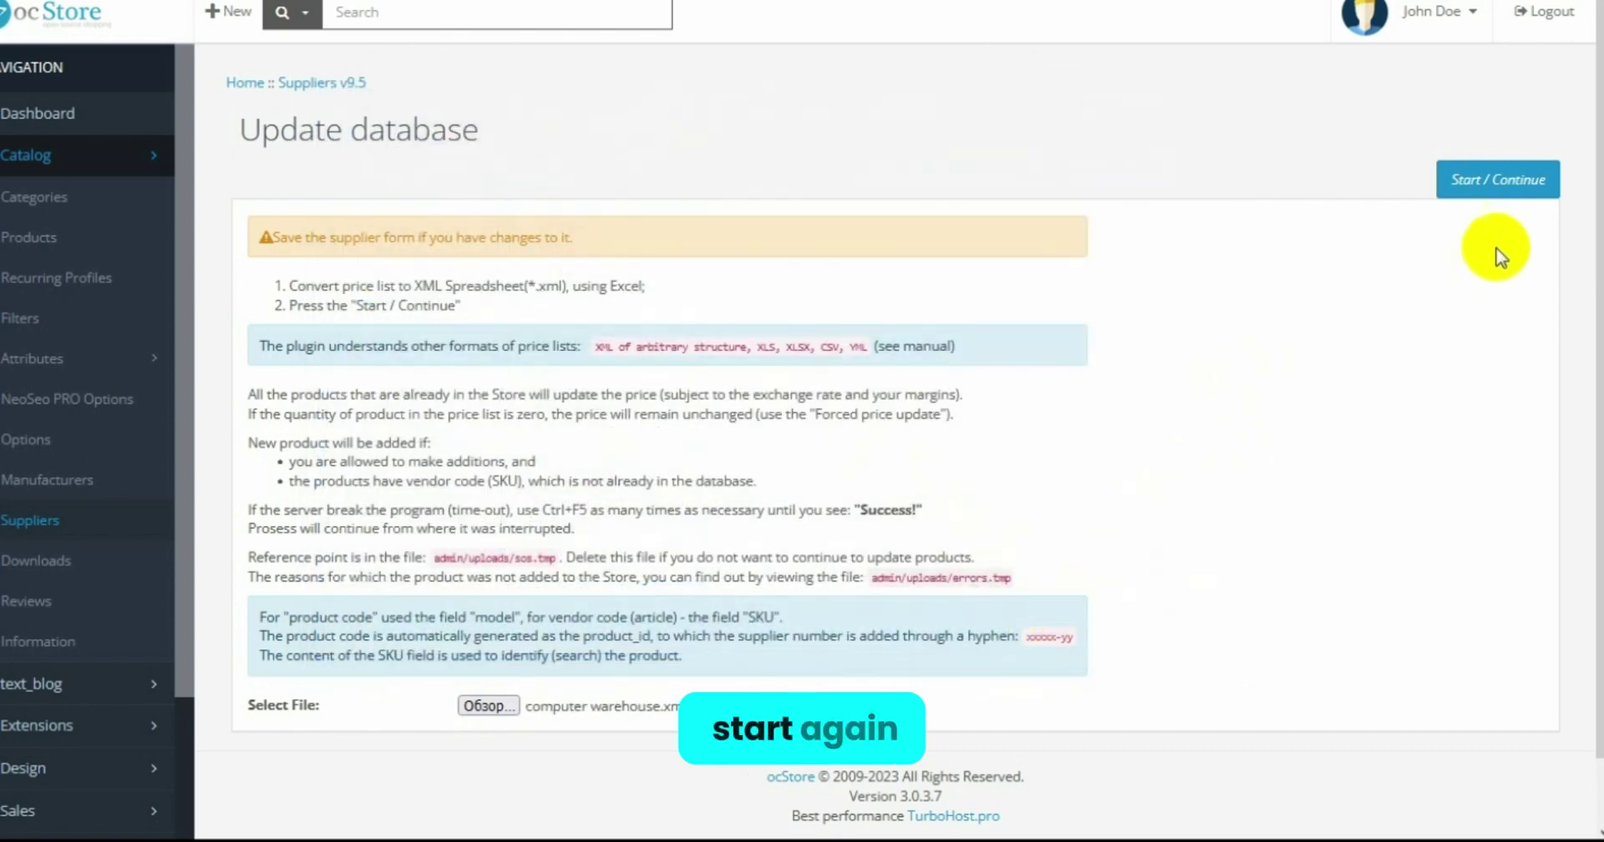
left_click(1499, 181)
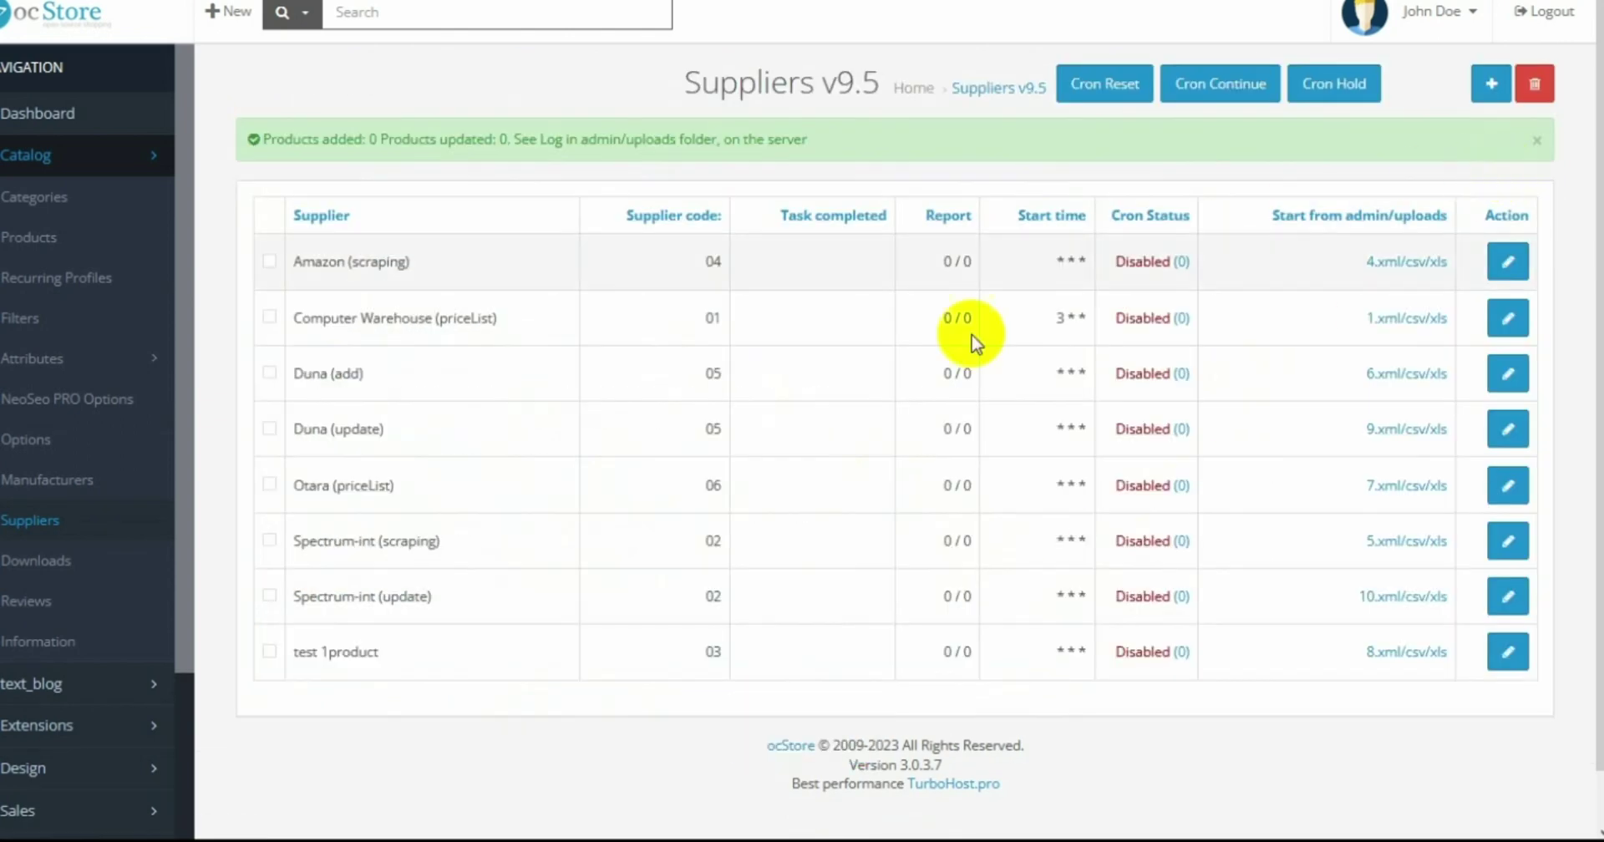
left_click(44, 200)
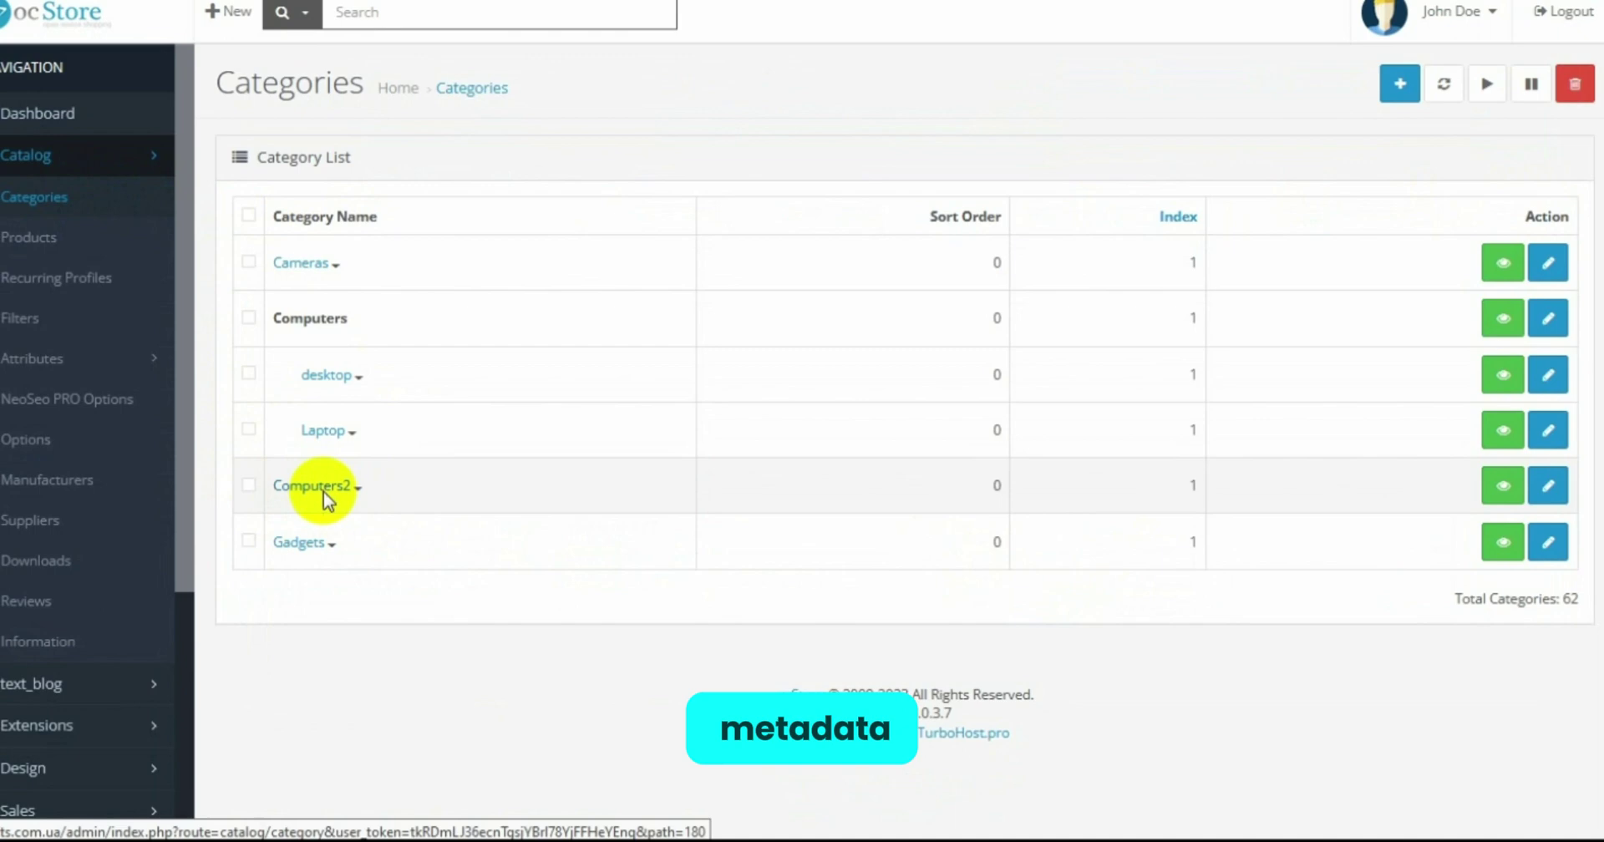
left_click(325, 491)
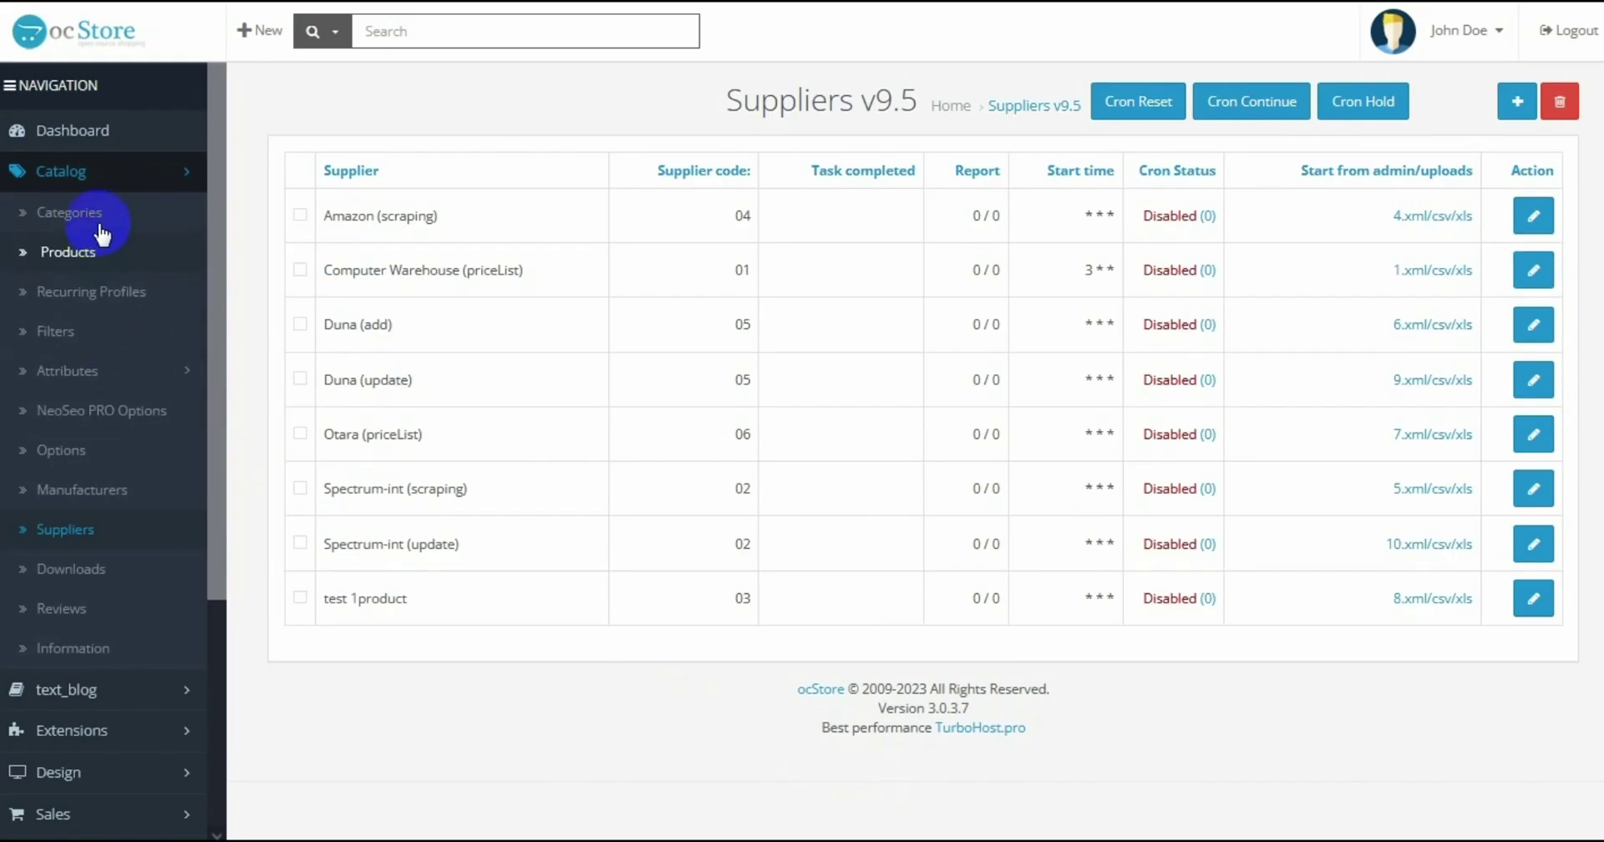
Check the category list, then select the Computer Warehouse supplier and view the price spreadsheet
left_click(99, 216)
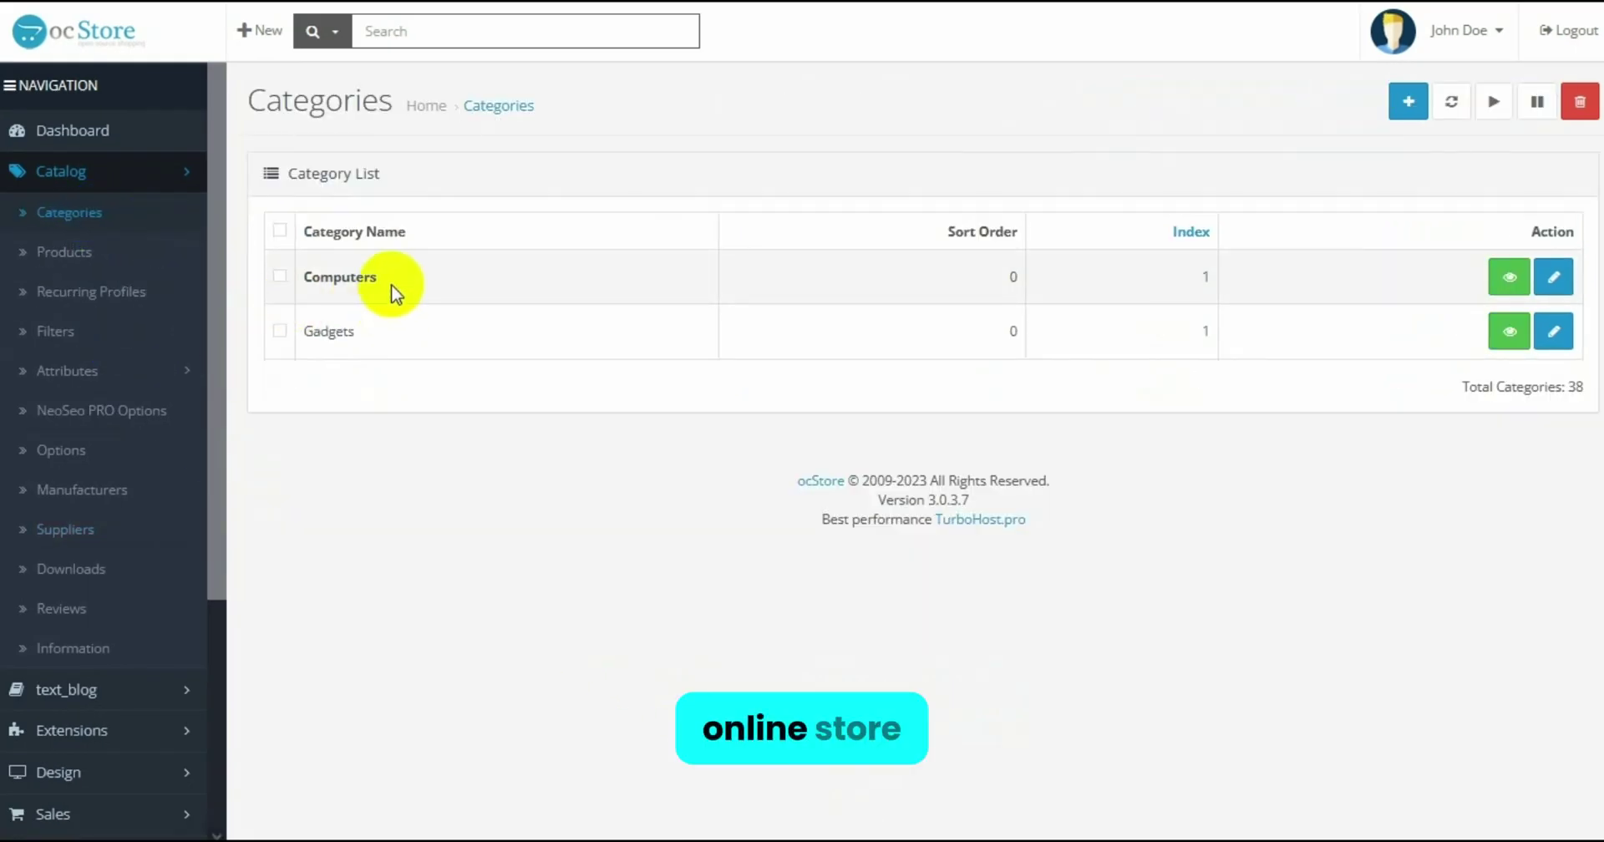
left_click(75, 529)
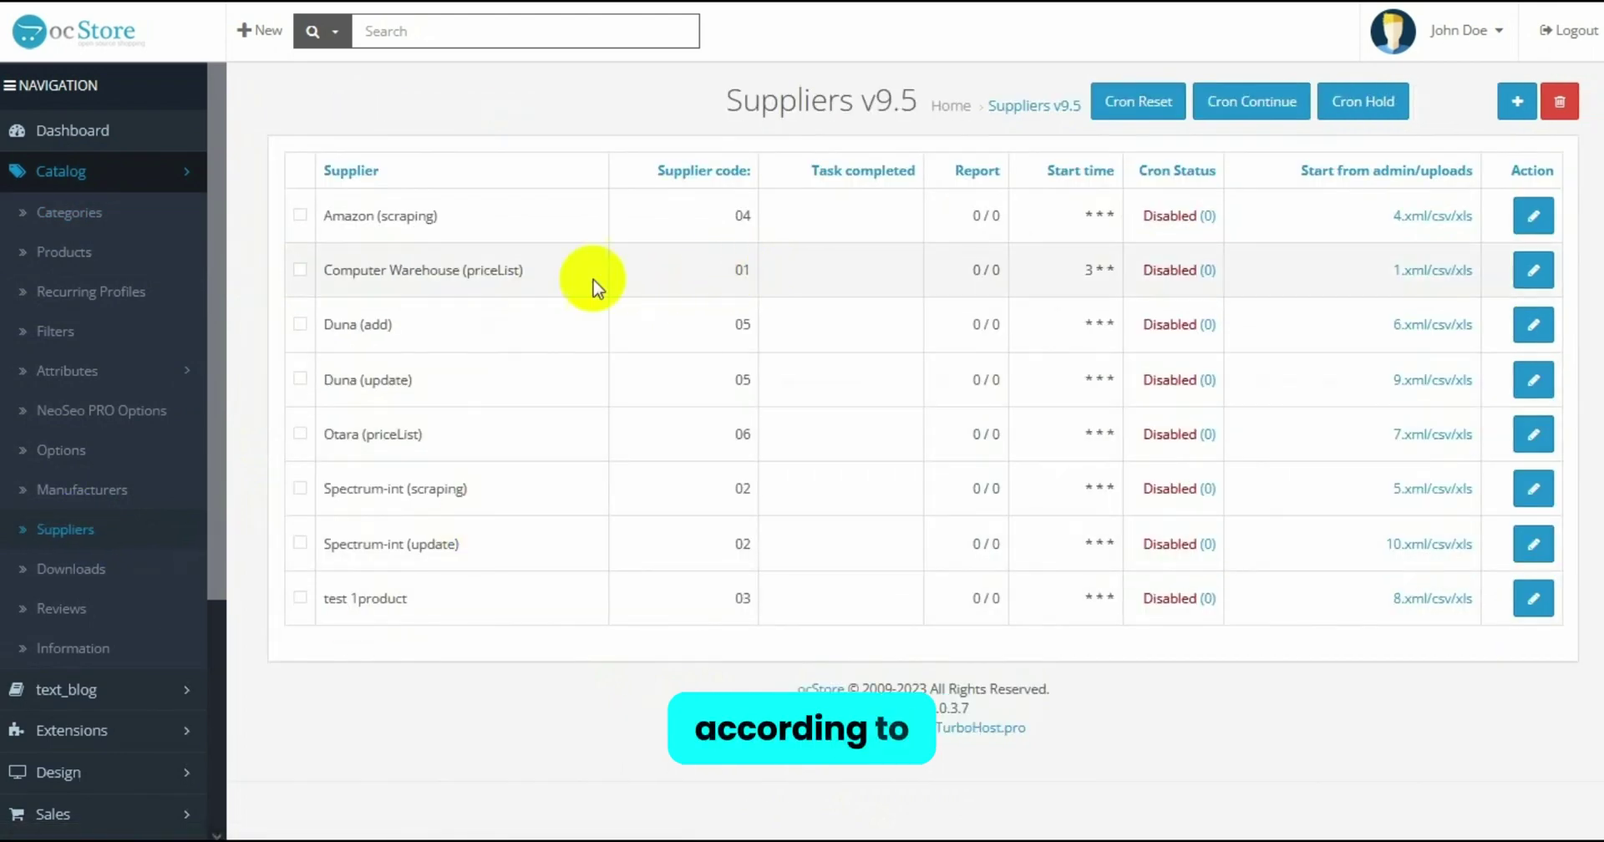
left_click_drag(324, 271, 466, 274)
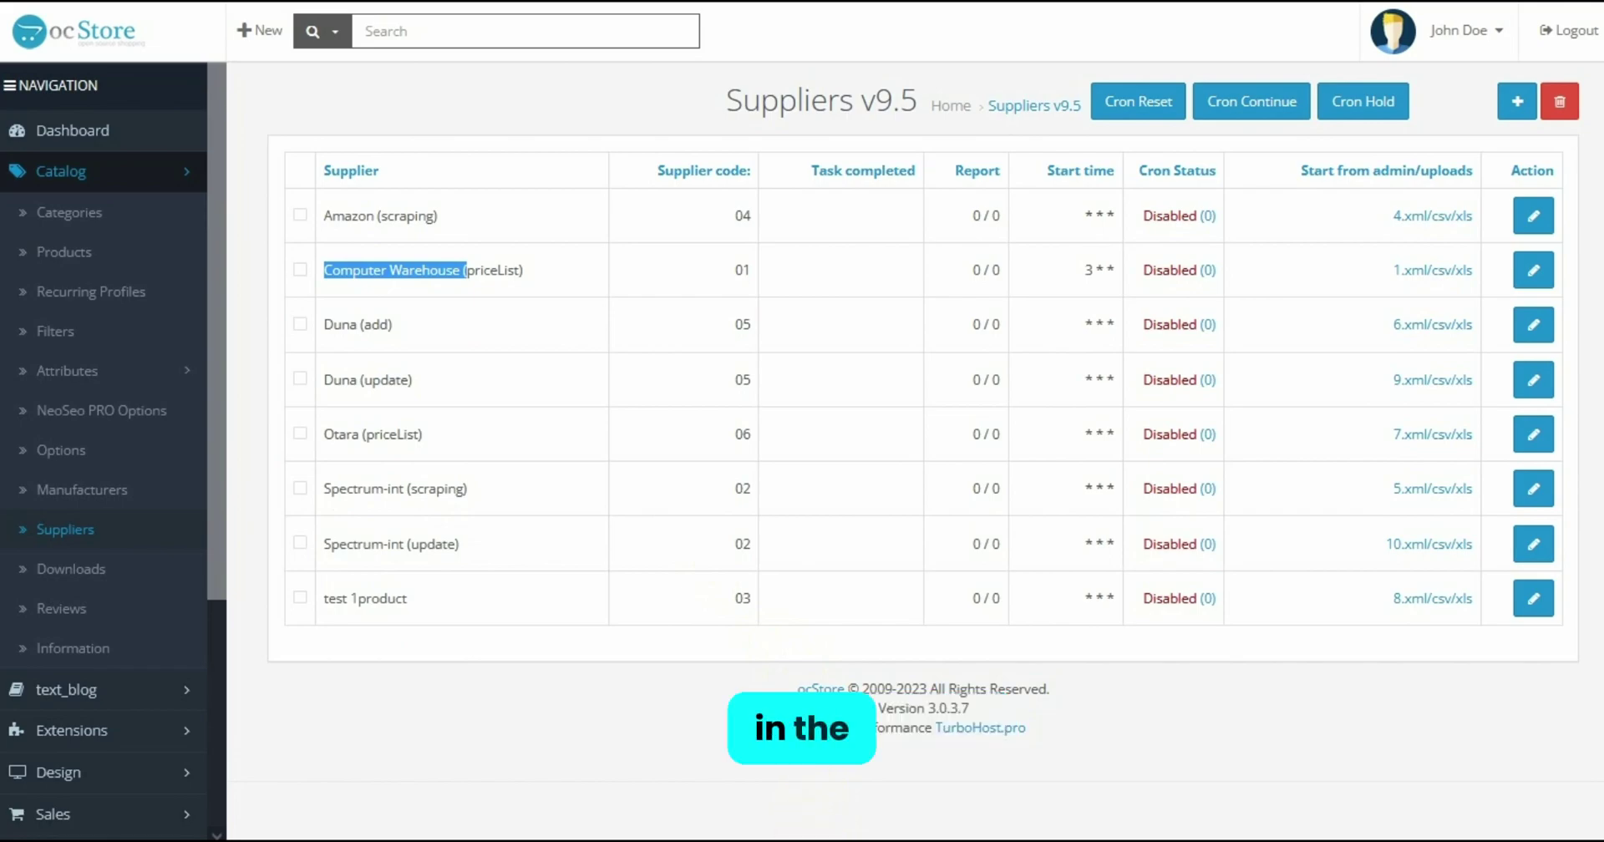
left_click(791, 840)
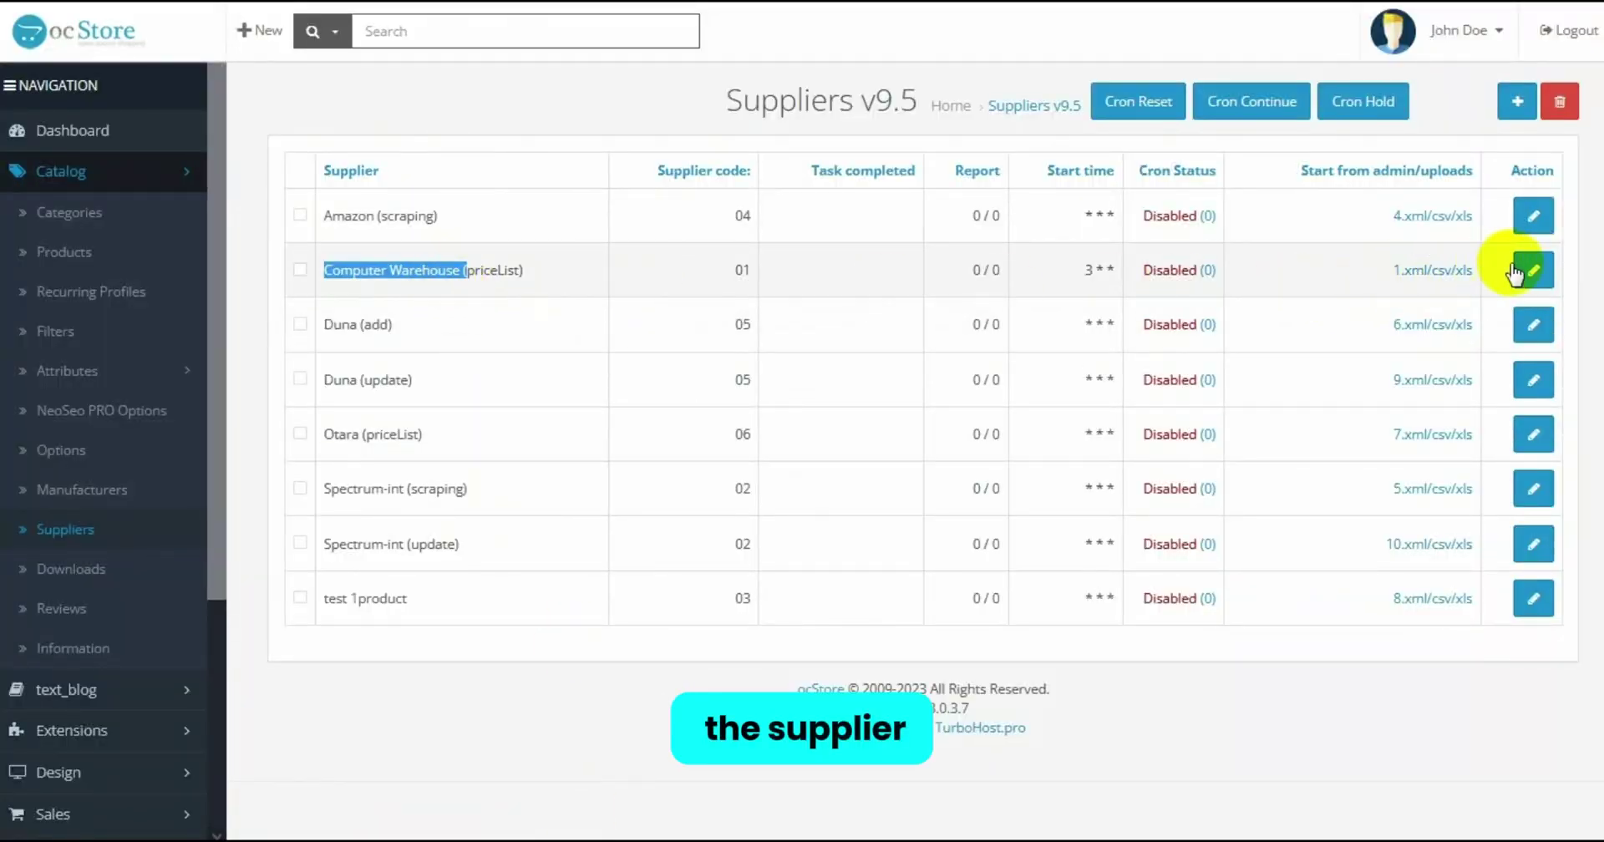
Import test.xml for Computer Warehouse and view the resulting category list
left_click(1516, 270)
scroll(544, 462, "down", 3)
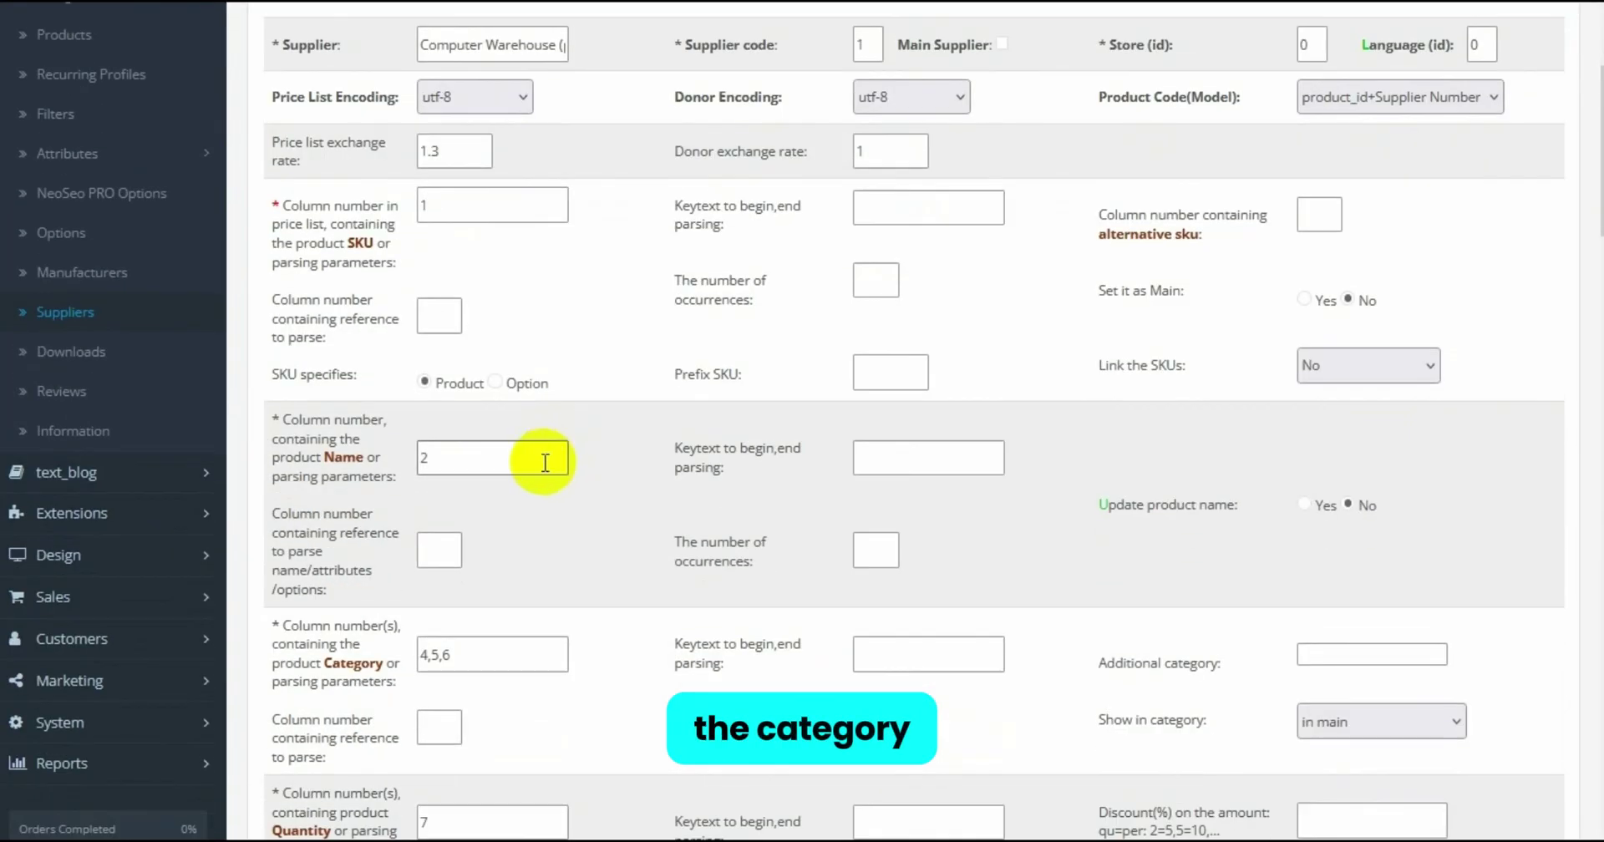
scroll(545, 462, "down", 1)
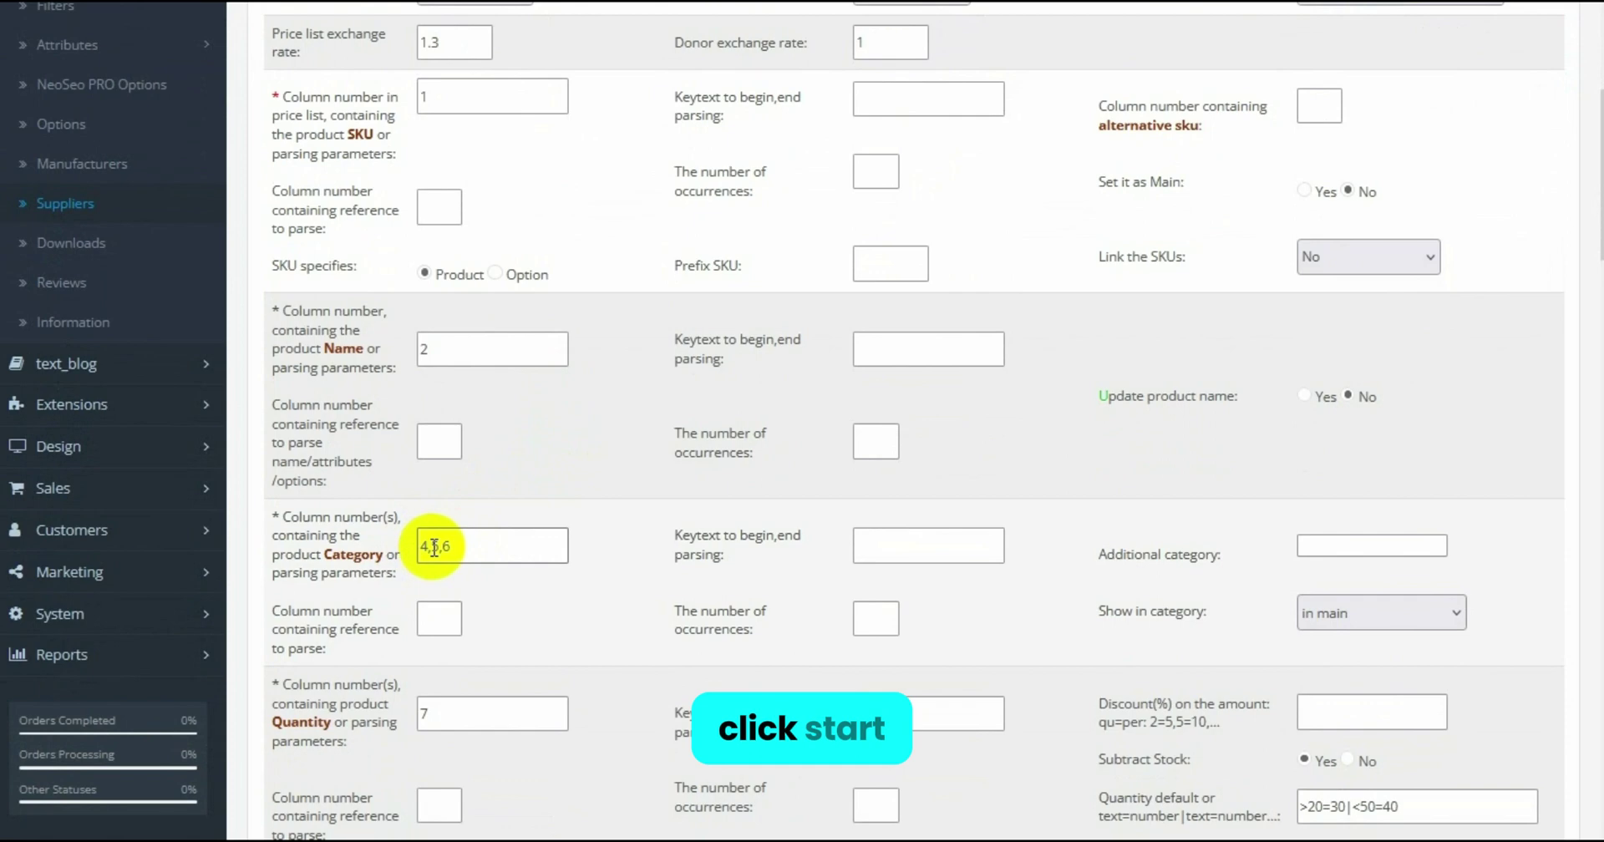
scroll(644, 501, "up", 5)
left_click(1337, 99)
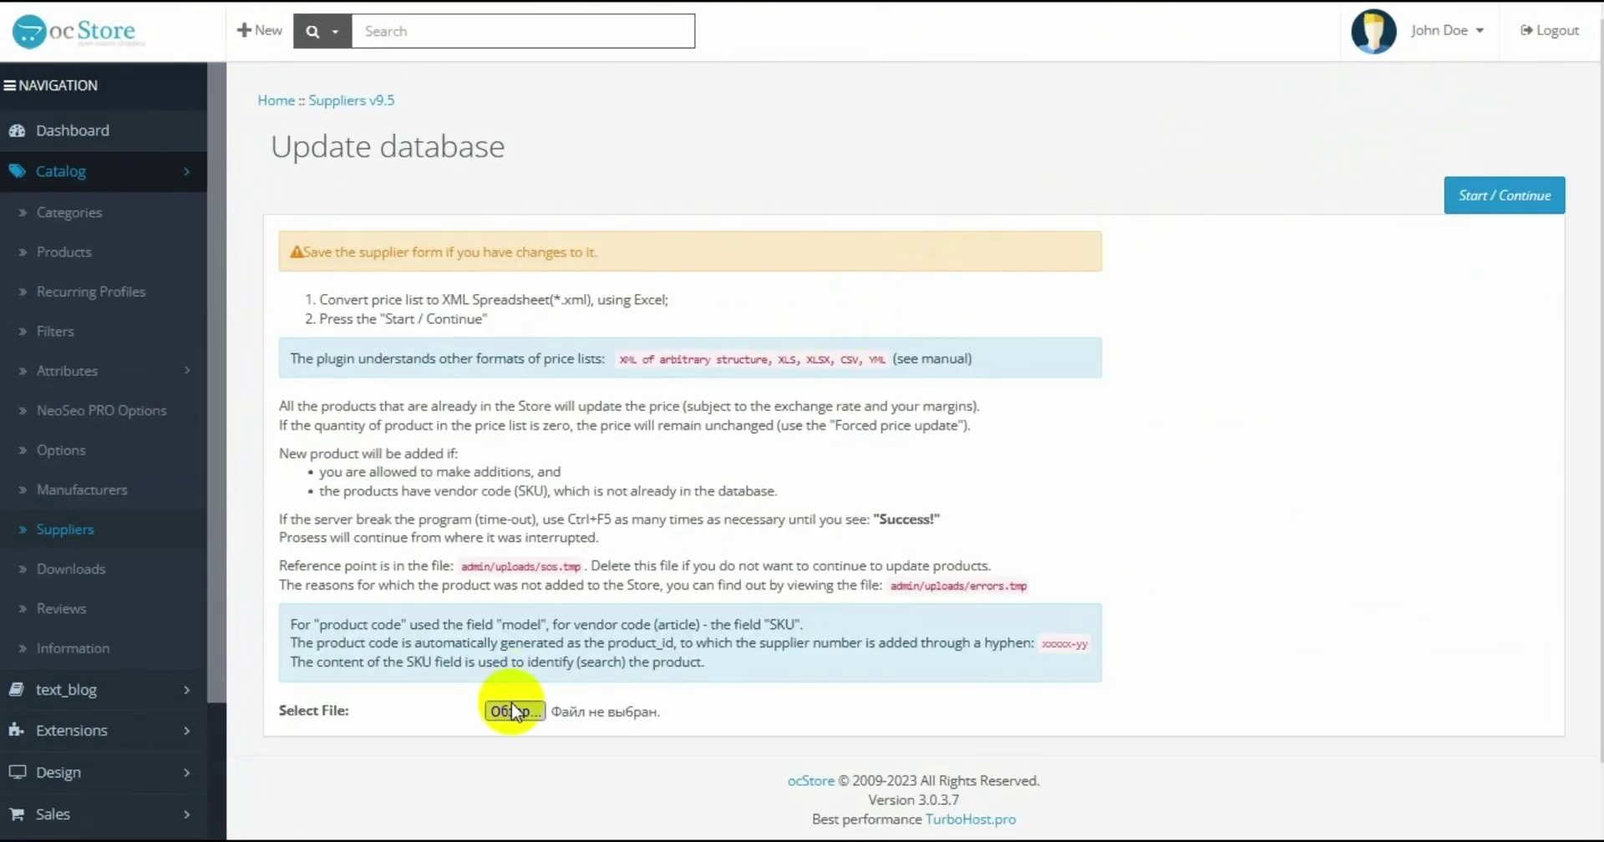
left_click(514, 711)
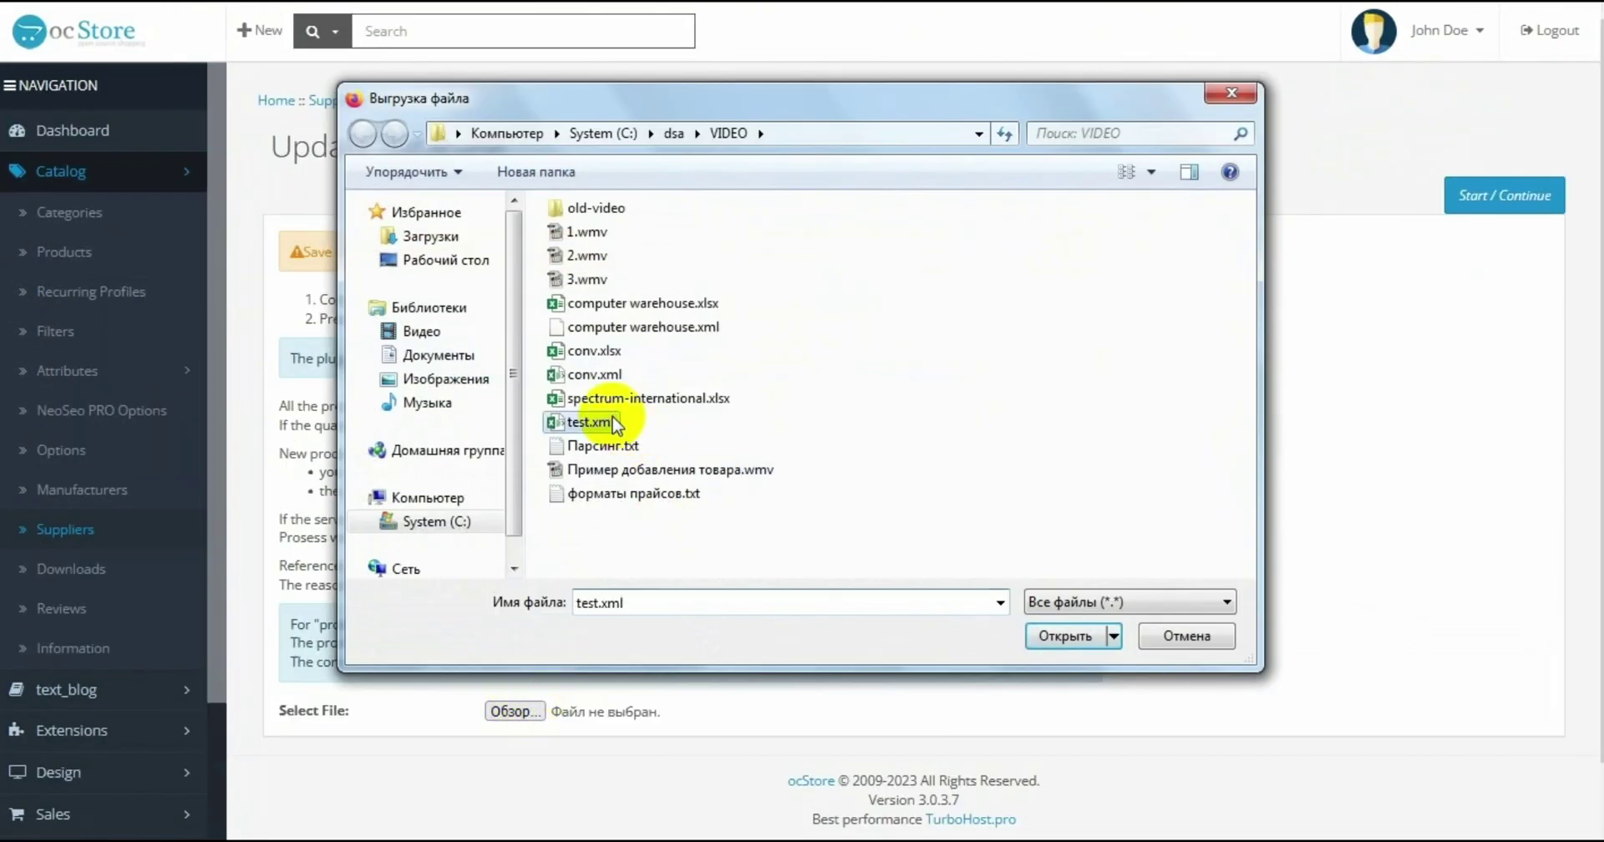
left_click(1065, 636)
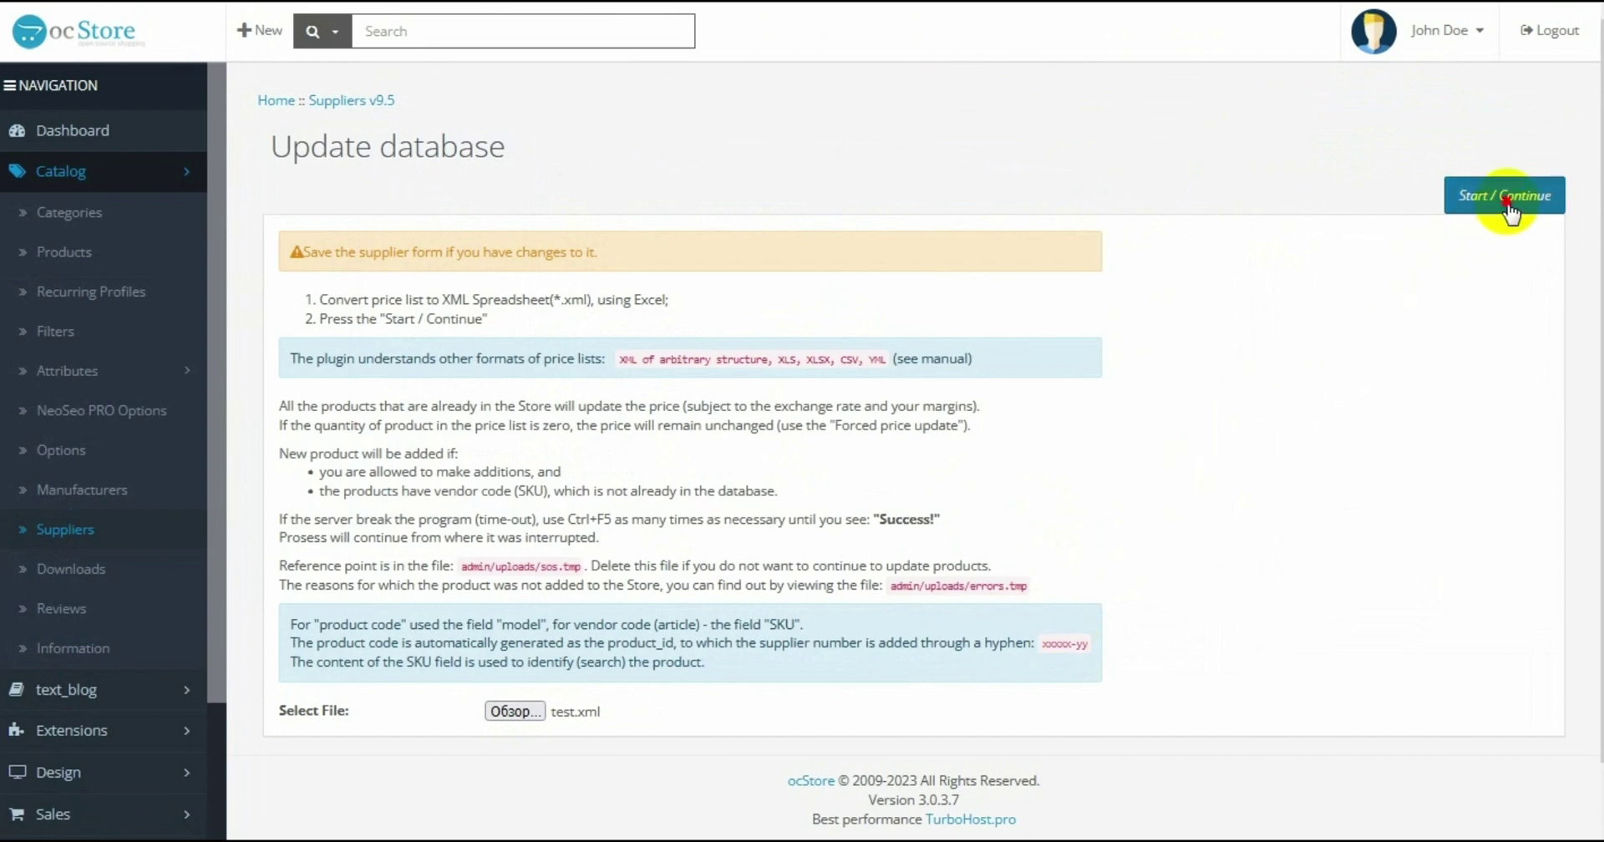
left_click(1511, 203)
left_click(80, 216)
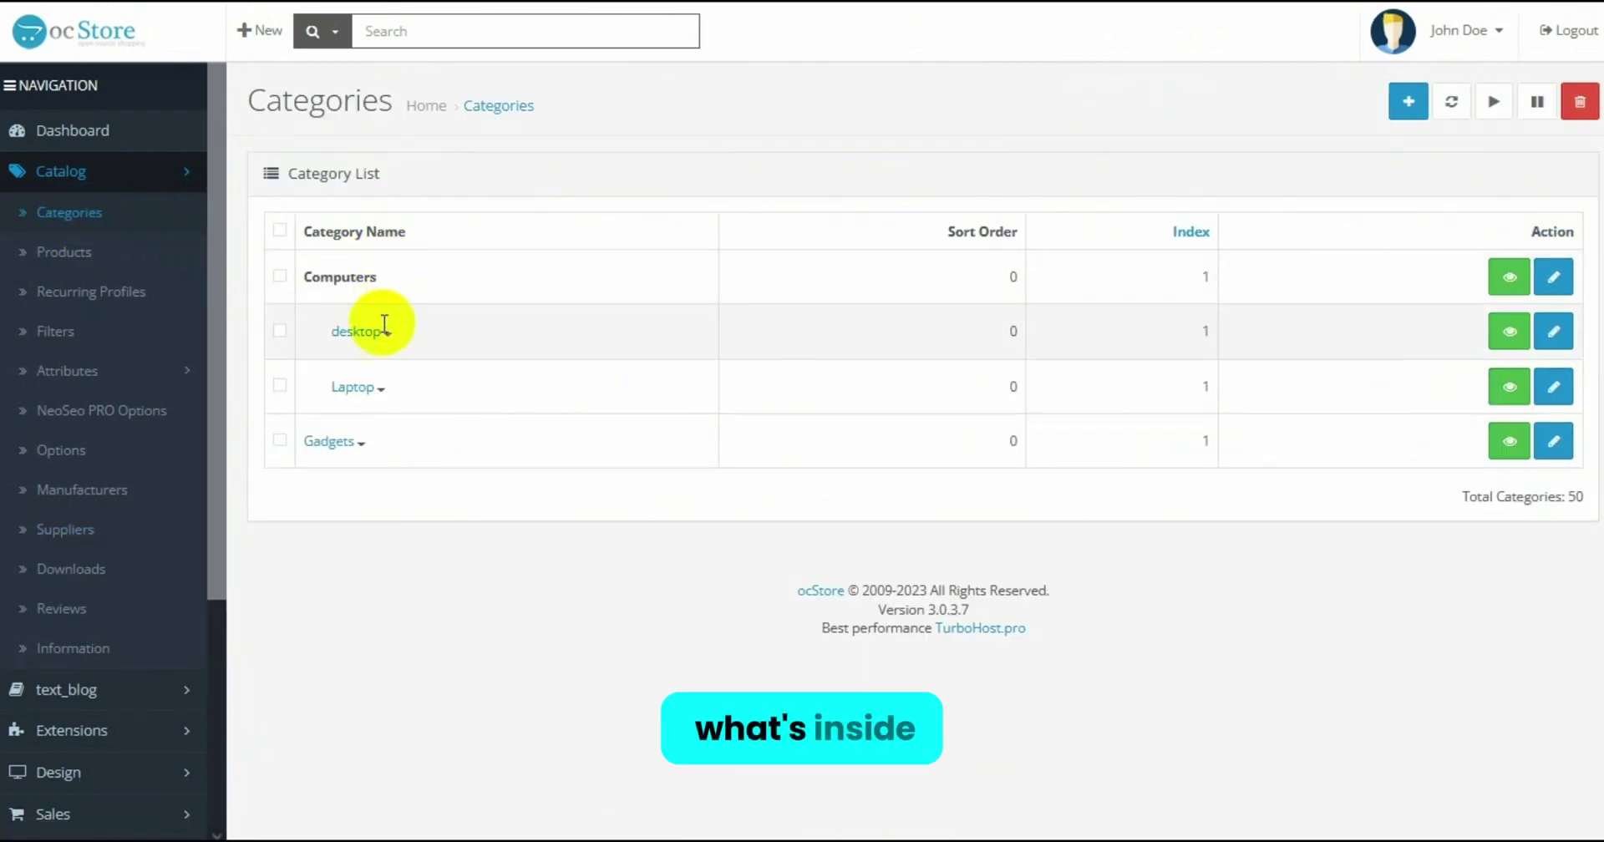
Expand desktop and Laptop and check the Macs category's SEO keyword, saving it
left_click(360, 334)
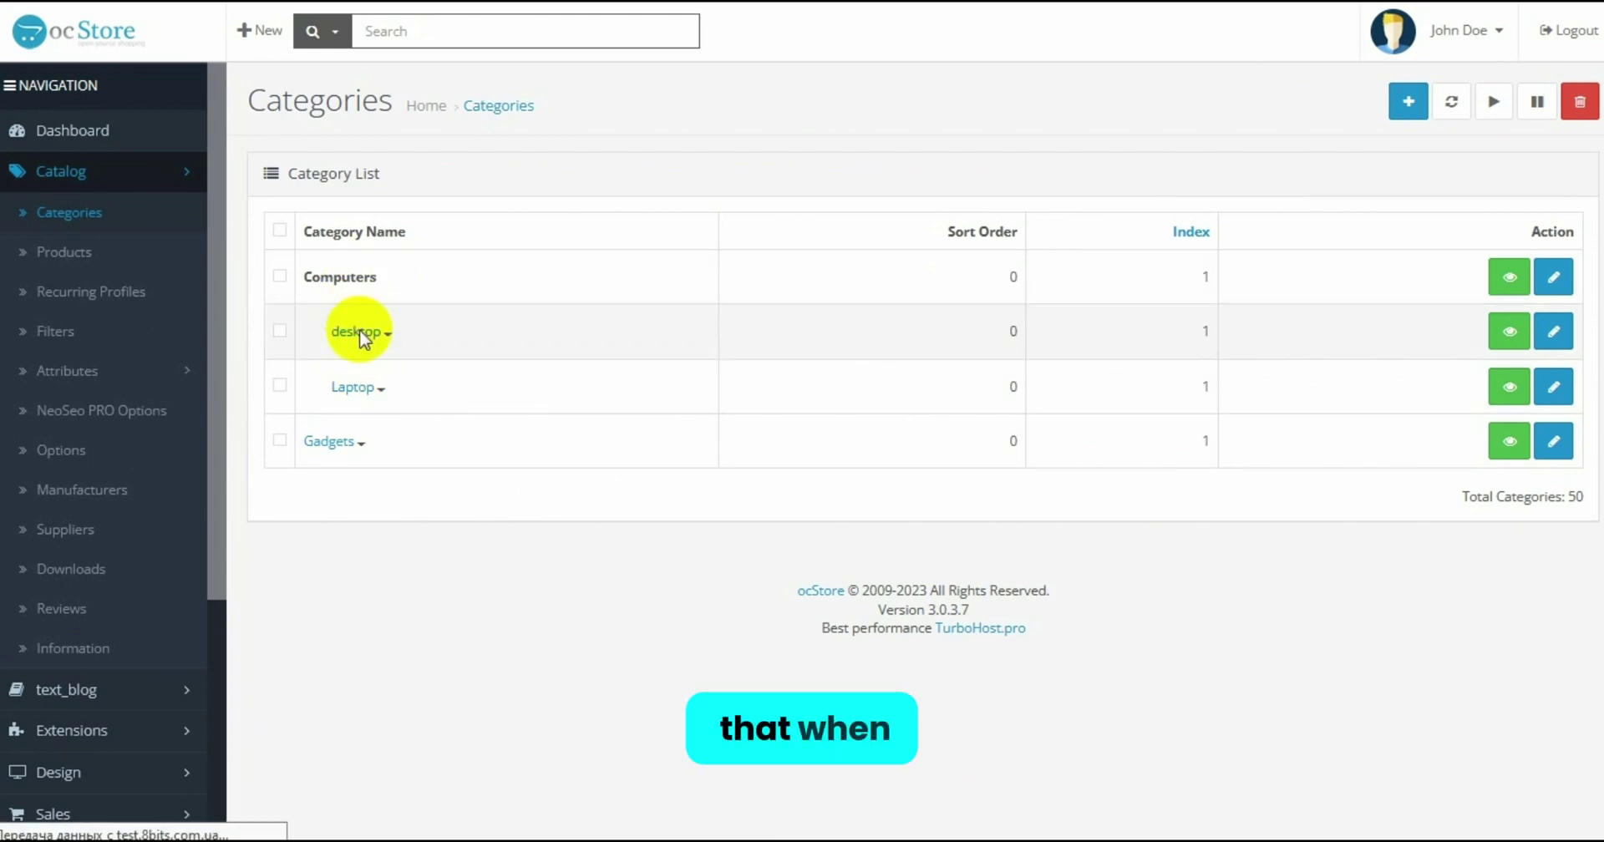
left_click(359, 444)
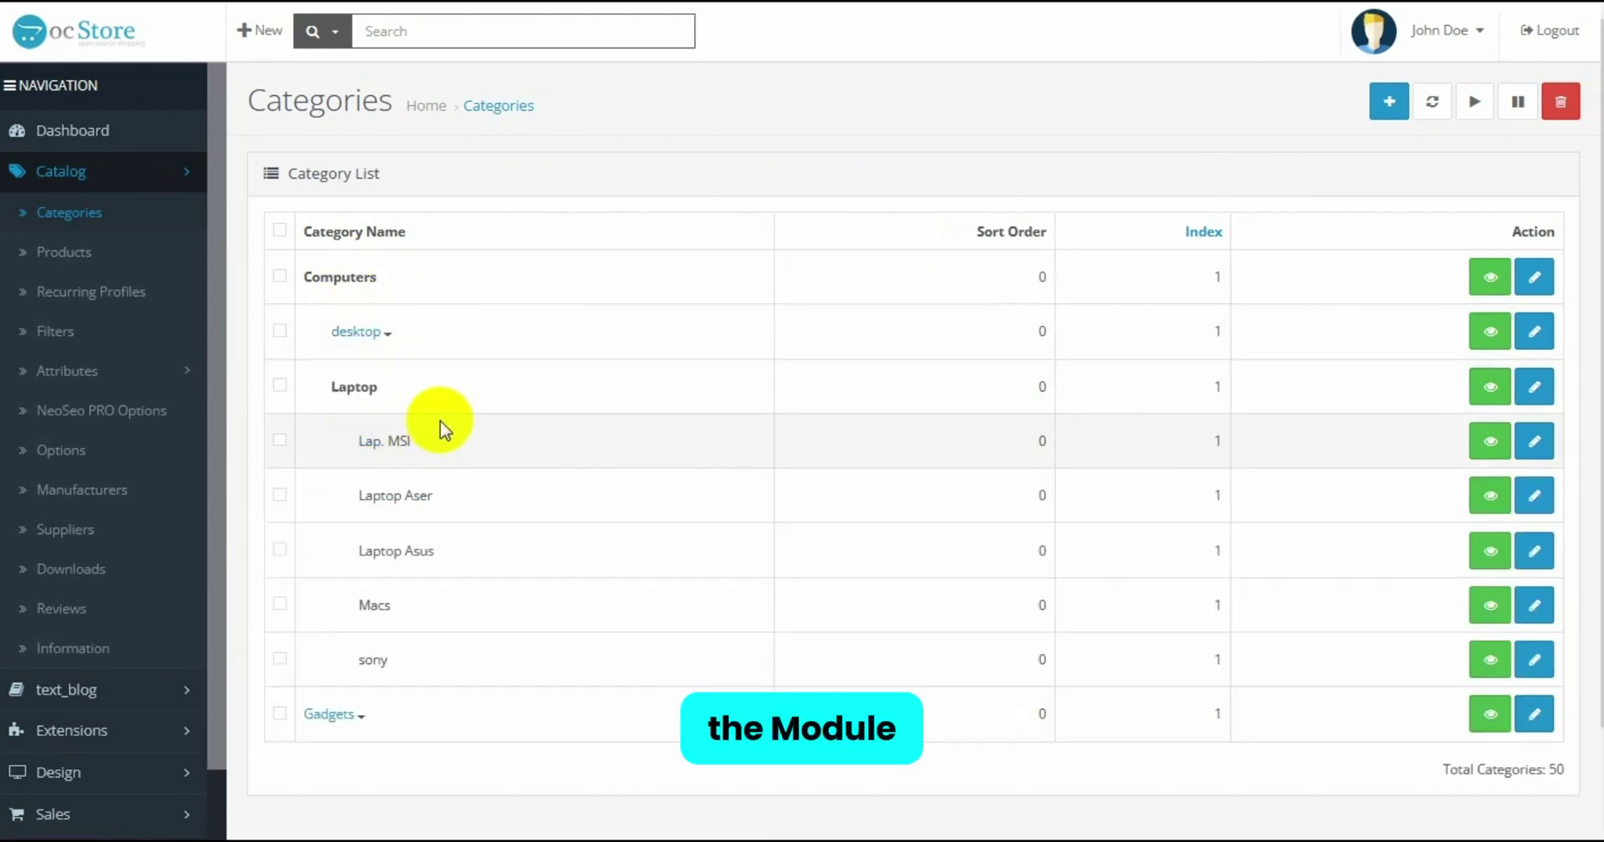
scroll(440, 426, "down", 2)
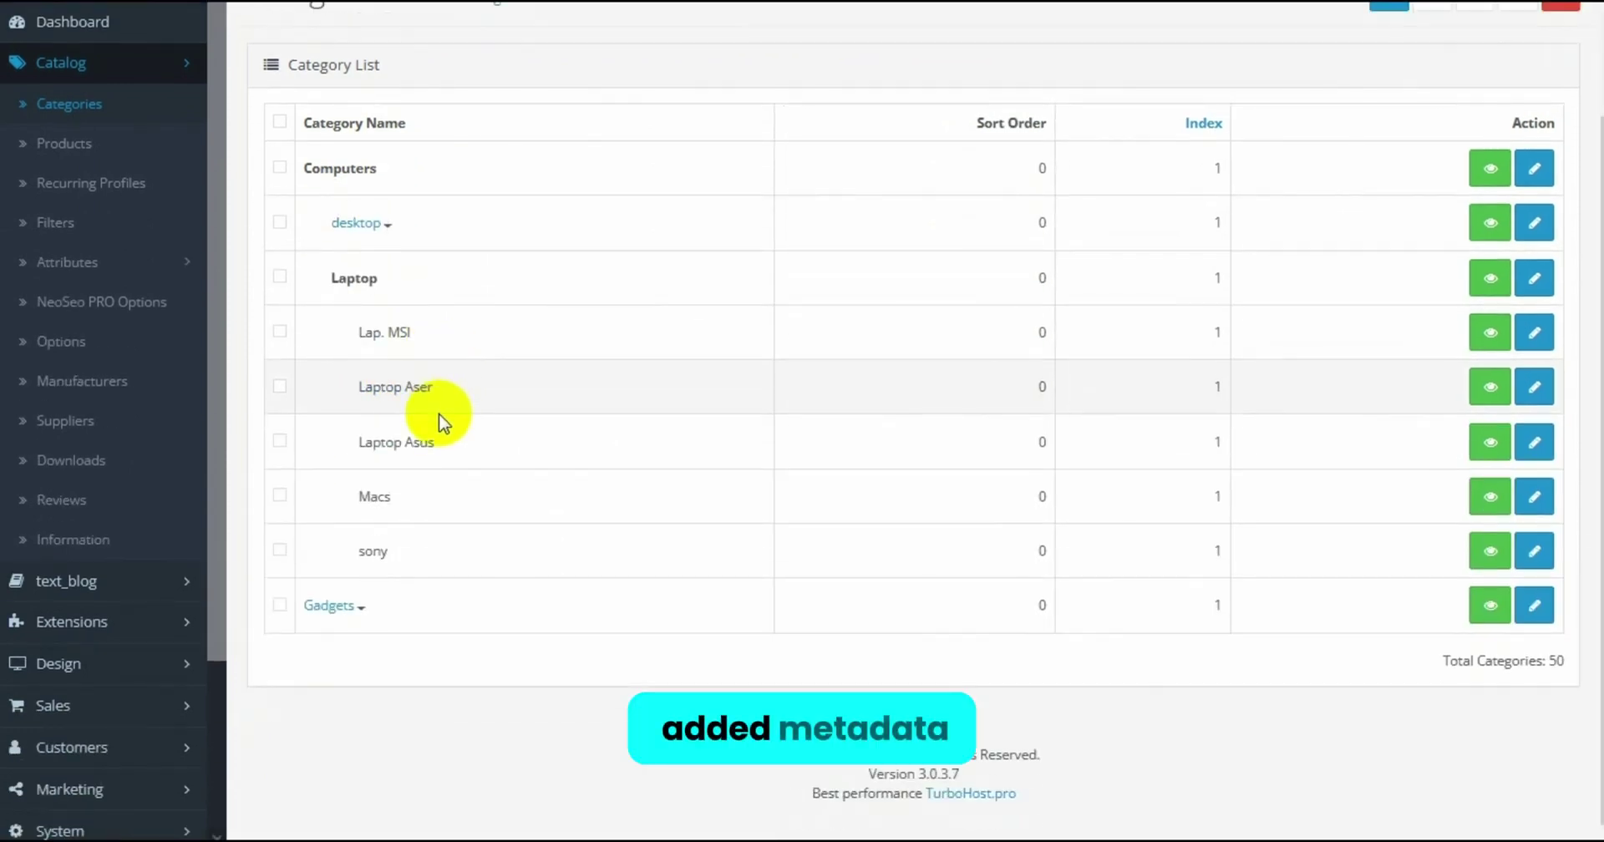
left_click(1517, 501)
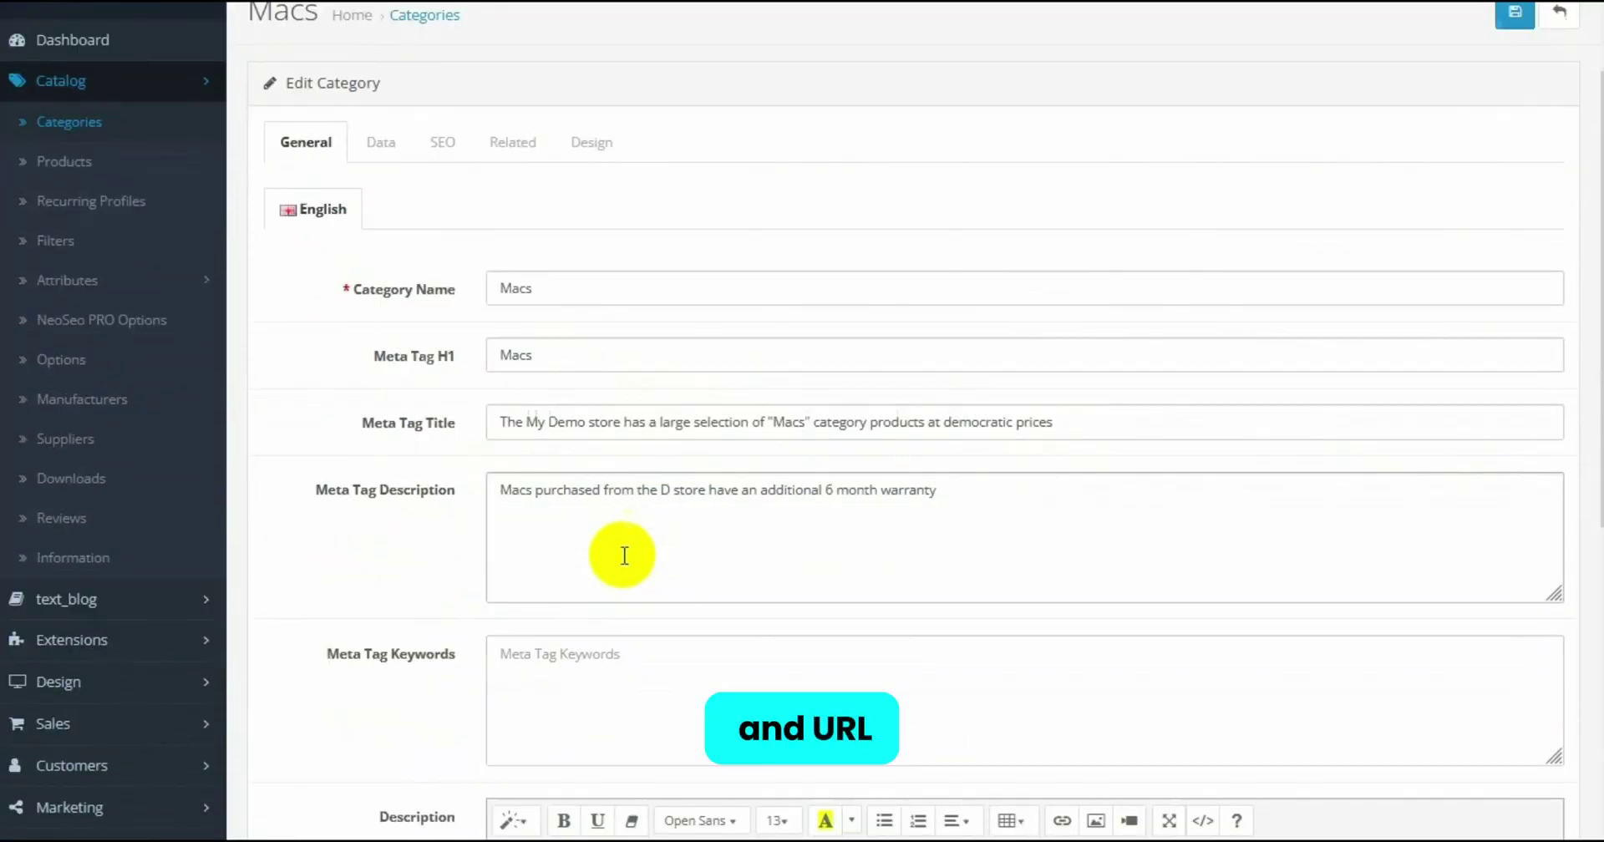
scroll(624, 556, "up", 2)
left_click(443, 235)
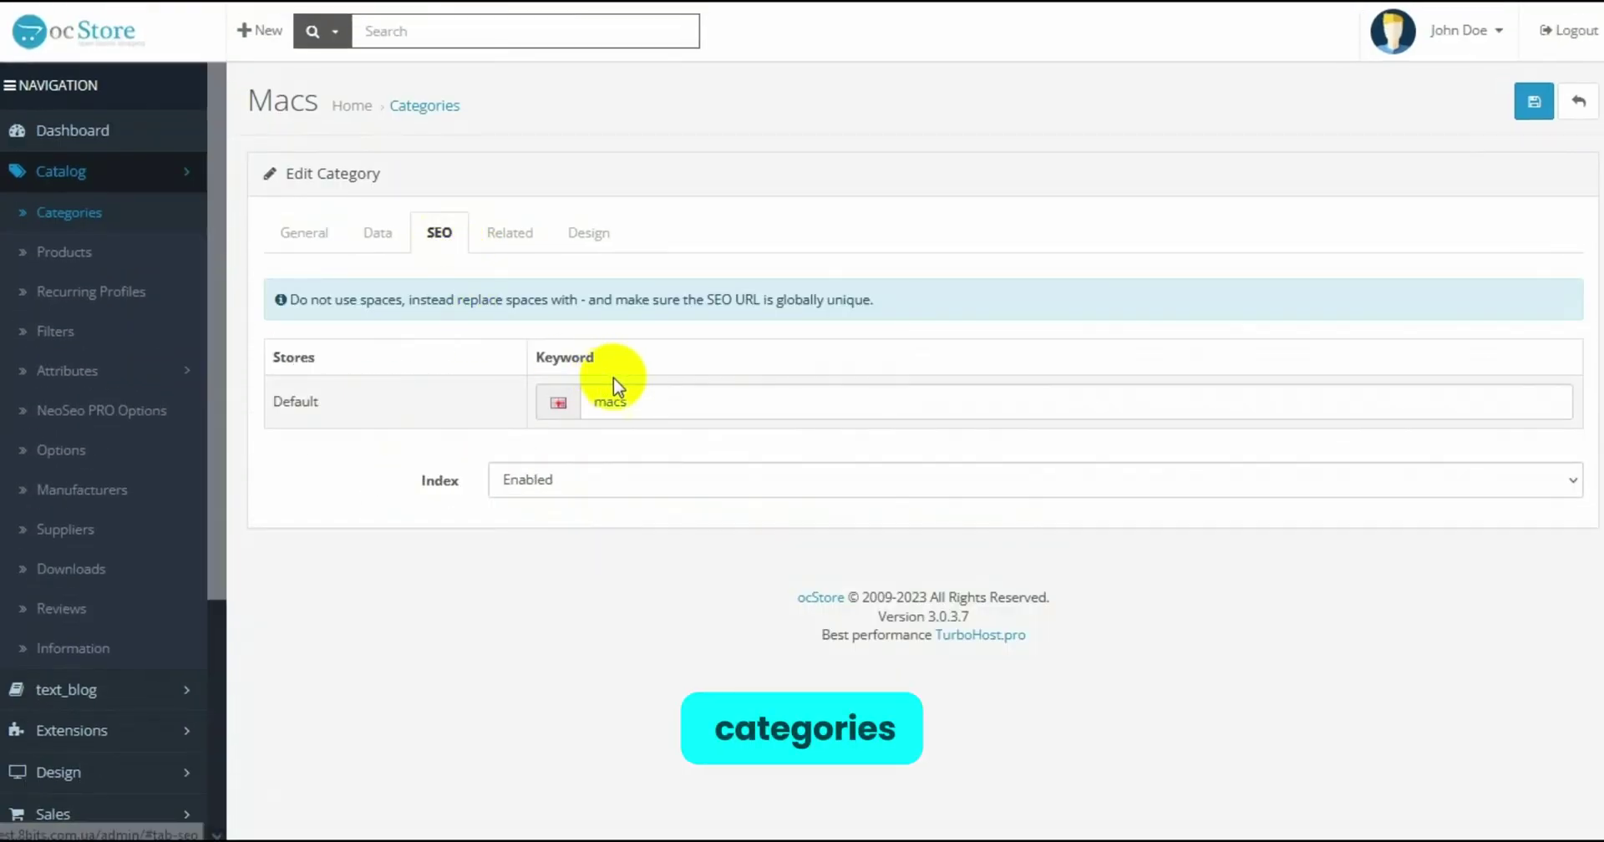
left_click(1534, 102)
Check the SEO keywords of the sony categories under Laptop and Gadgets
scroll(502, 468, "down", 1)
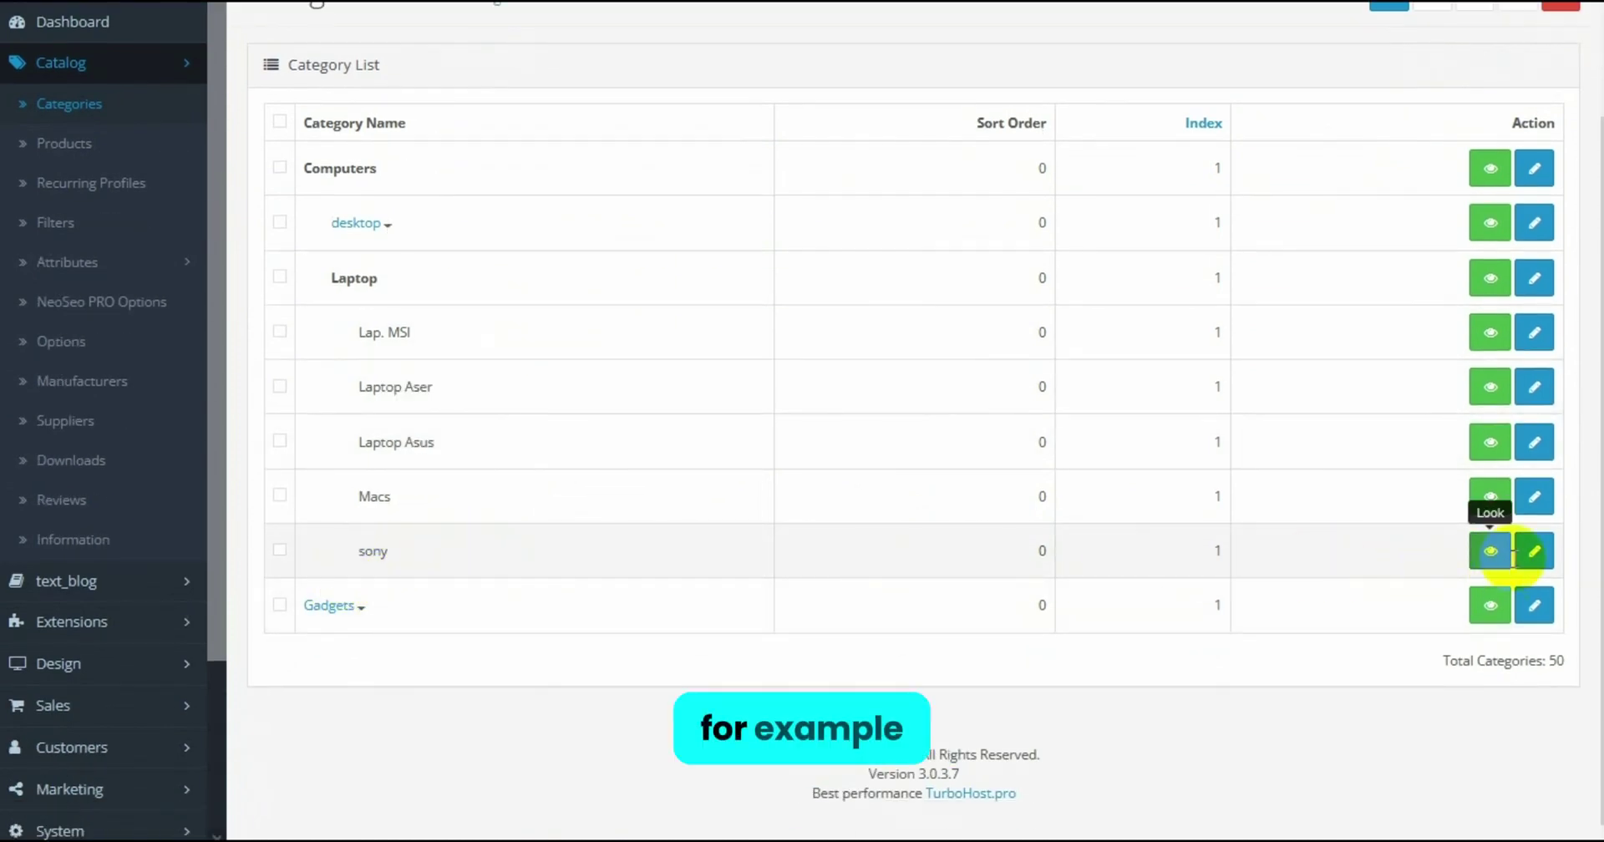
left_click(1534, 551)
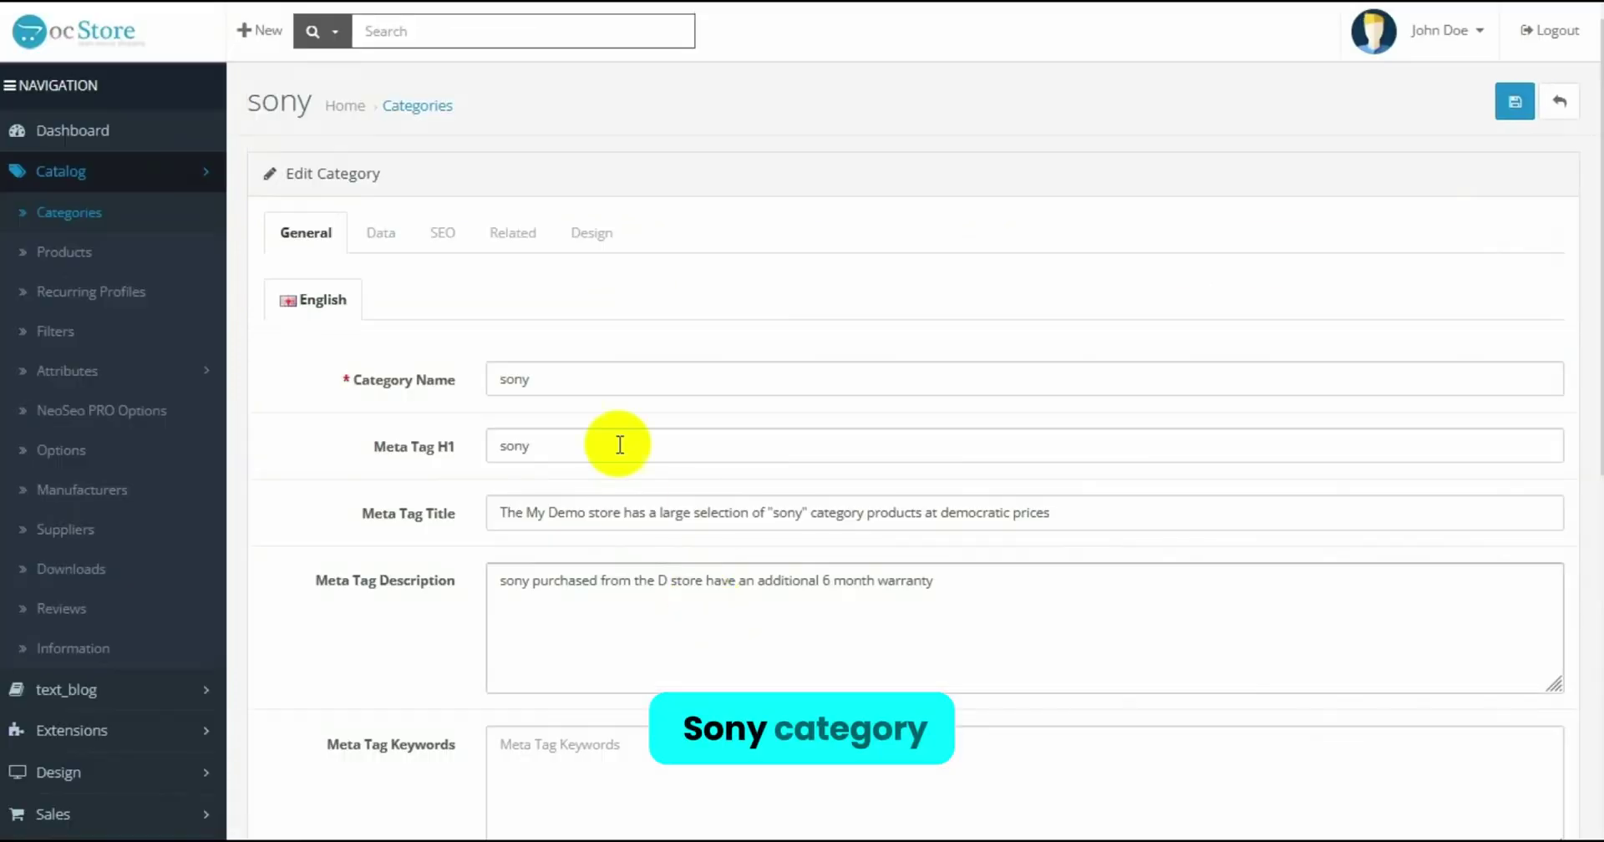
left_click(443, 233)
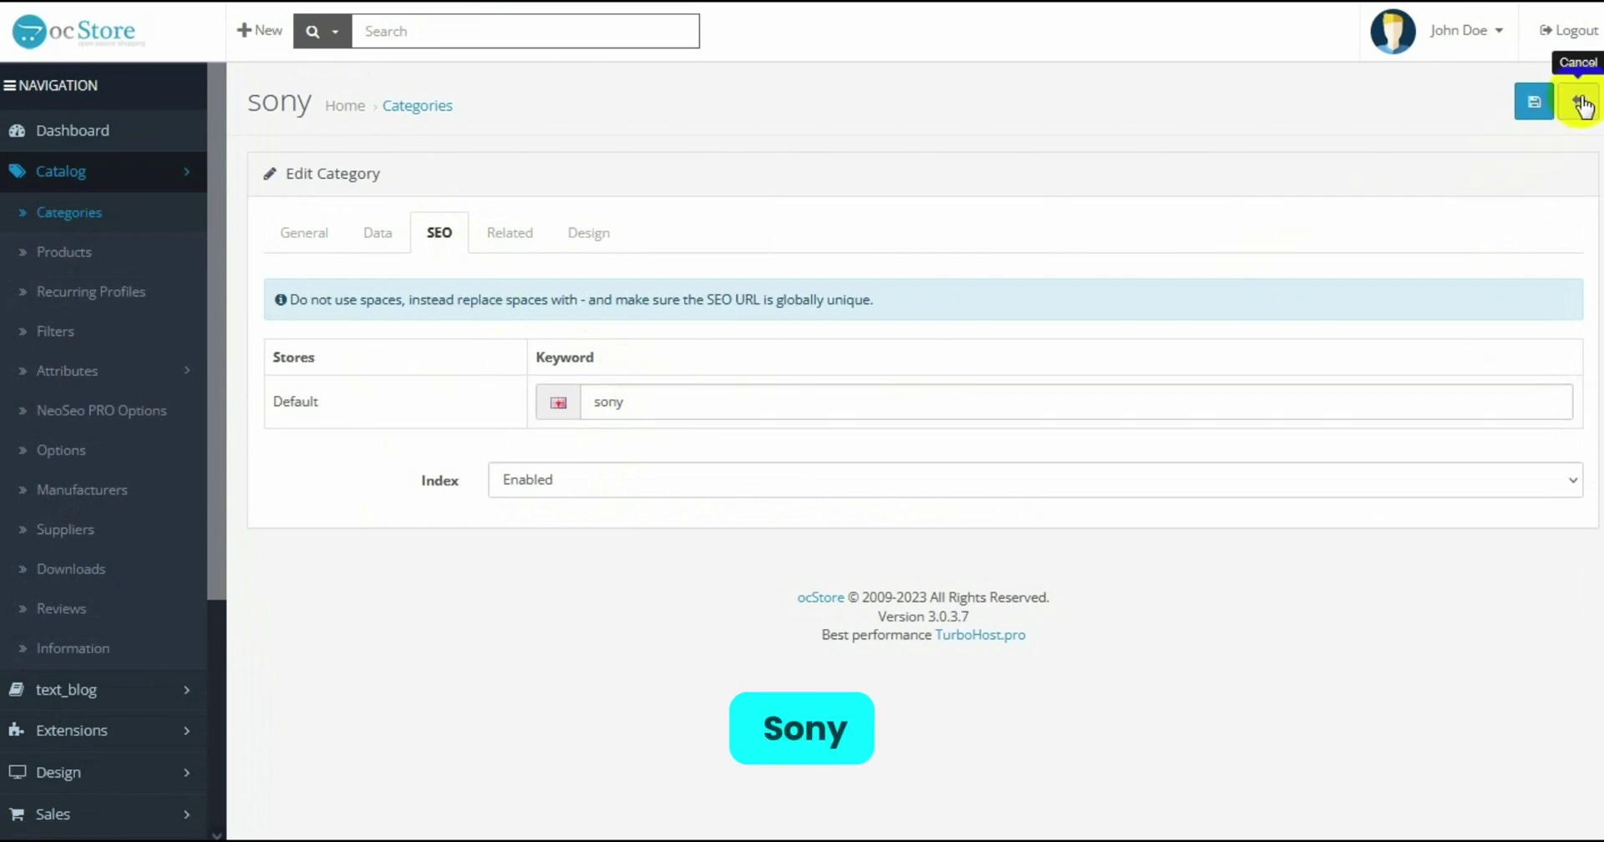
left_click(1579, 102)
scroll(451, 543, "down", 2)
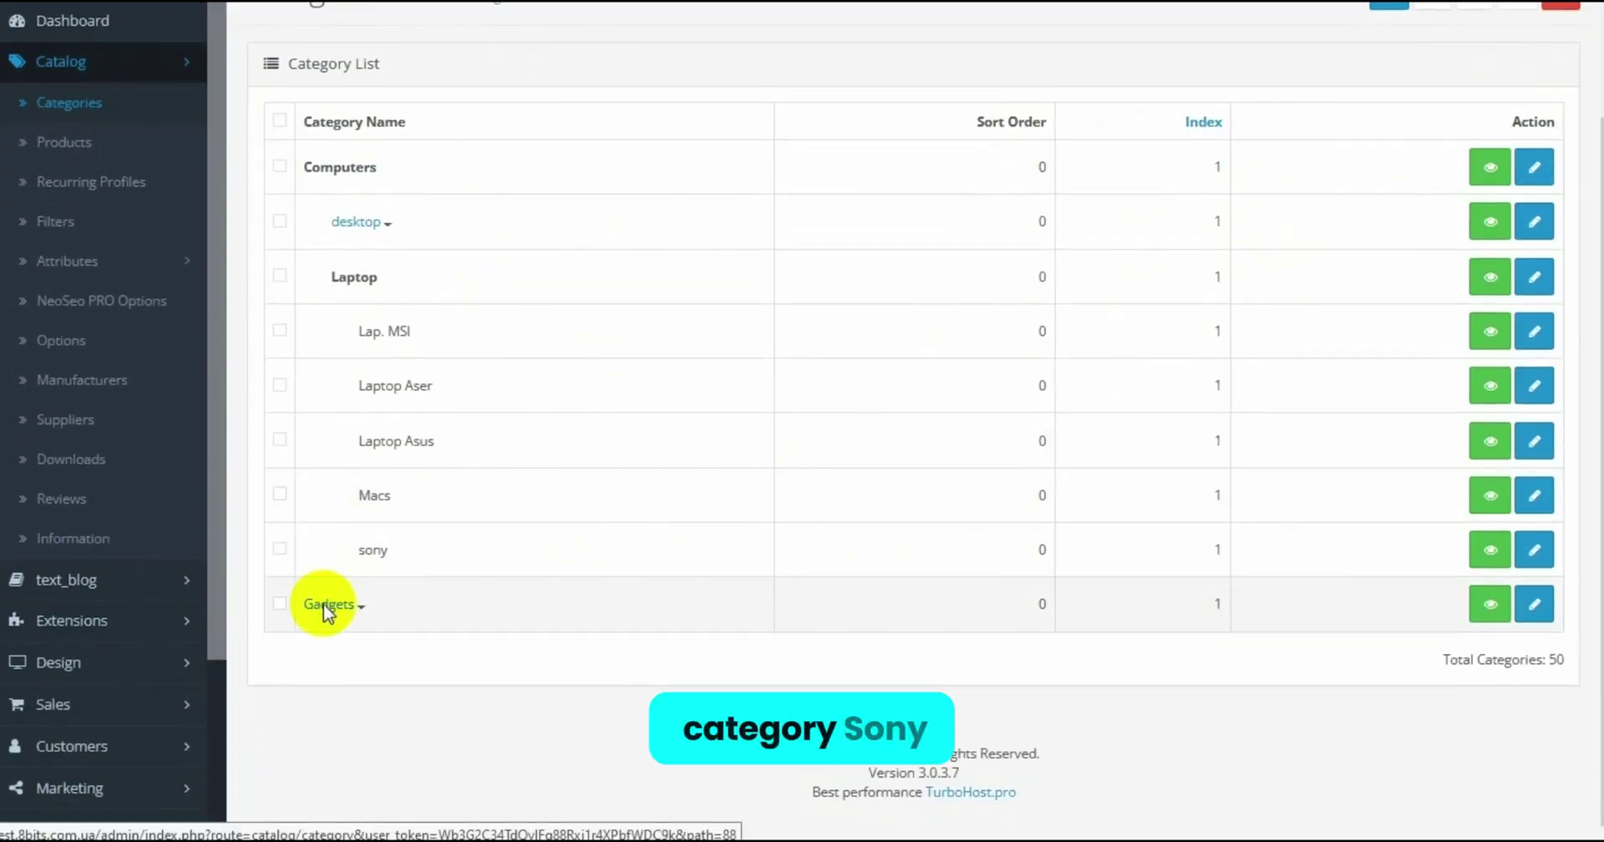
left_click(327, 607)
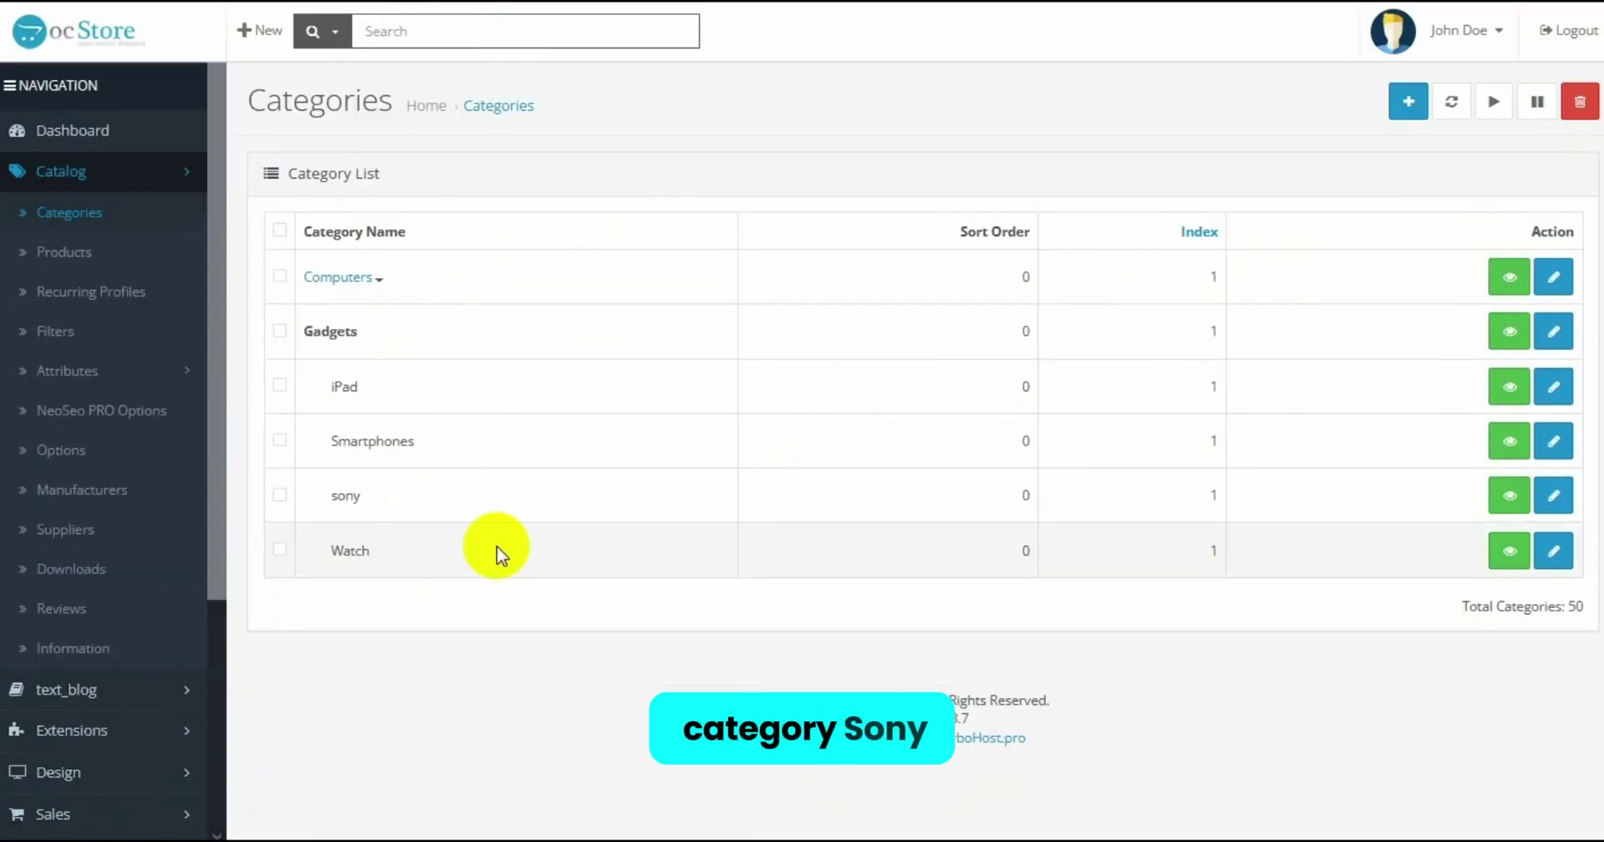
left_click(1552, 497)
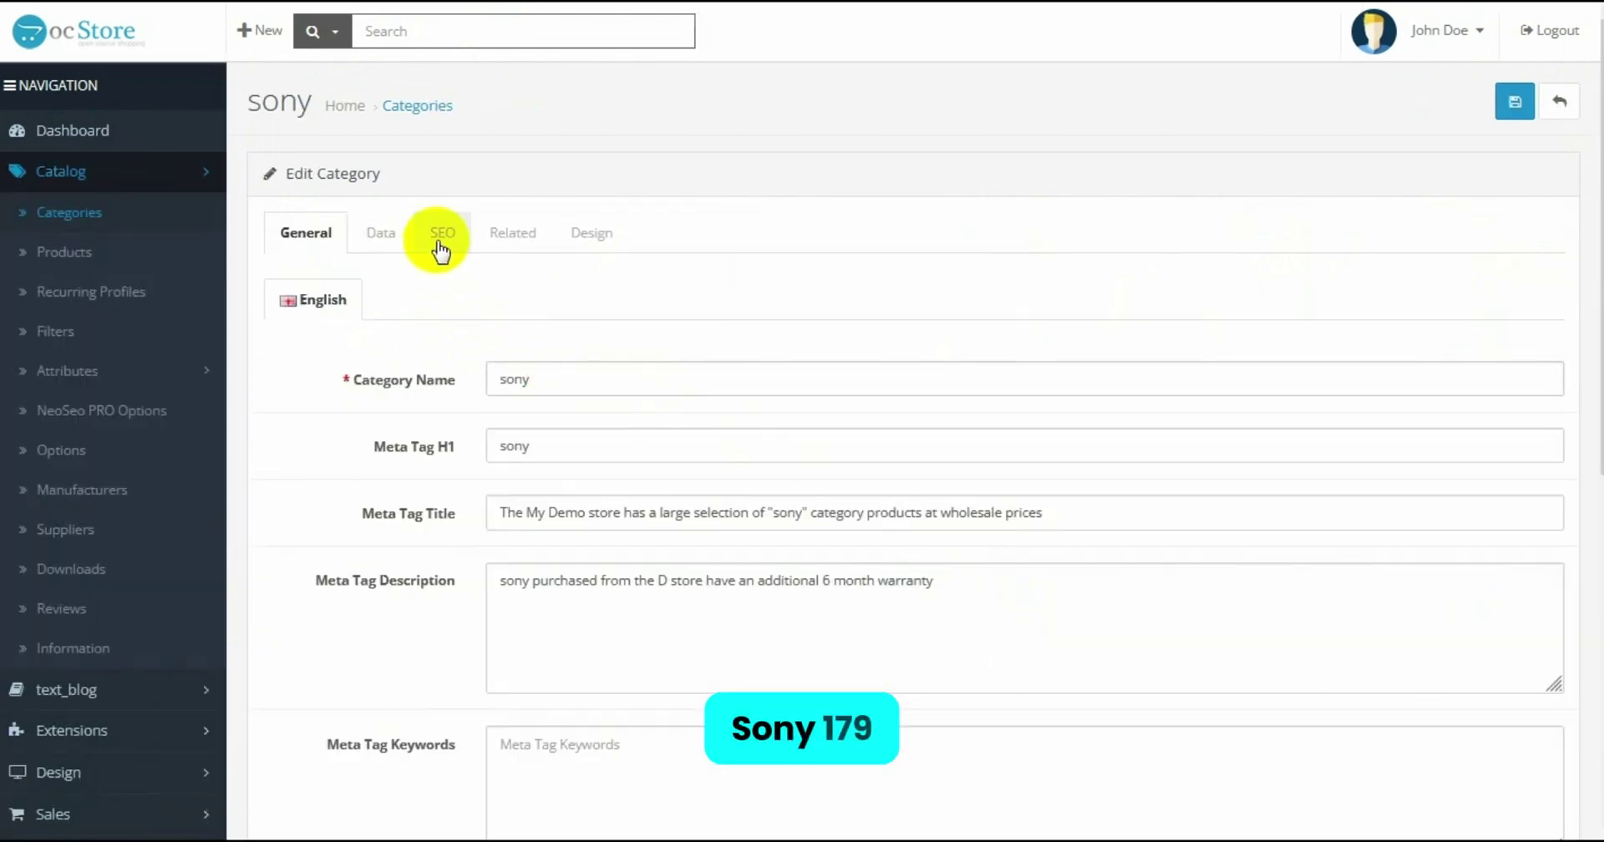
left_click(441, 243)
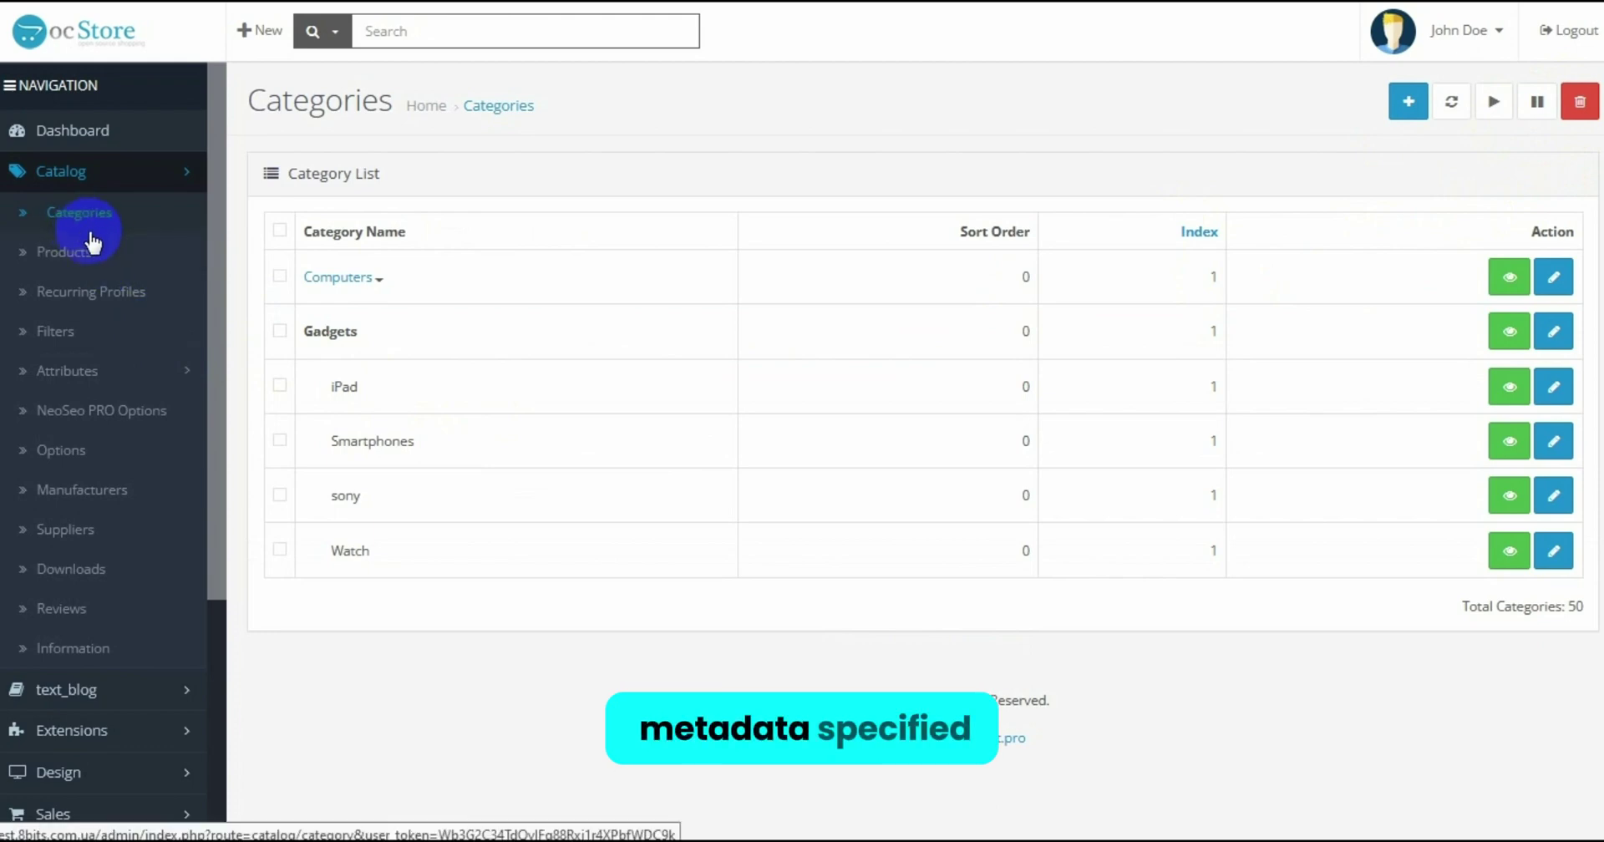
left_click(126, 524)
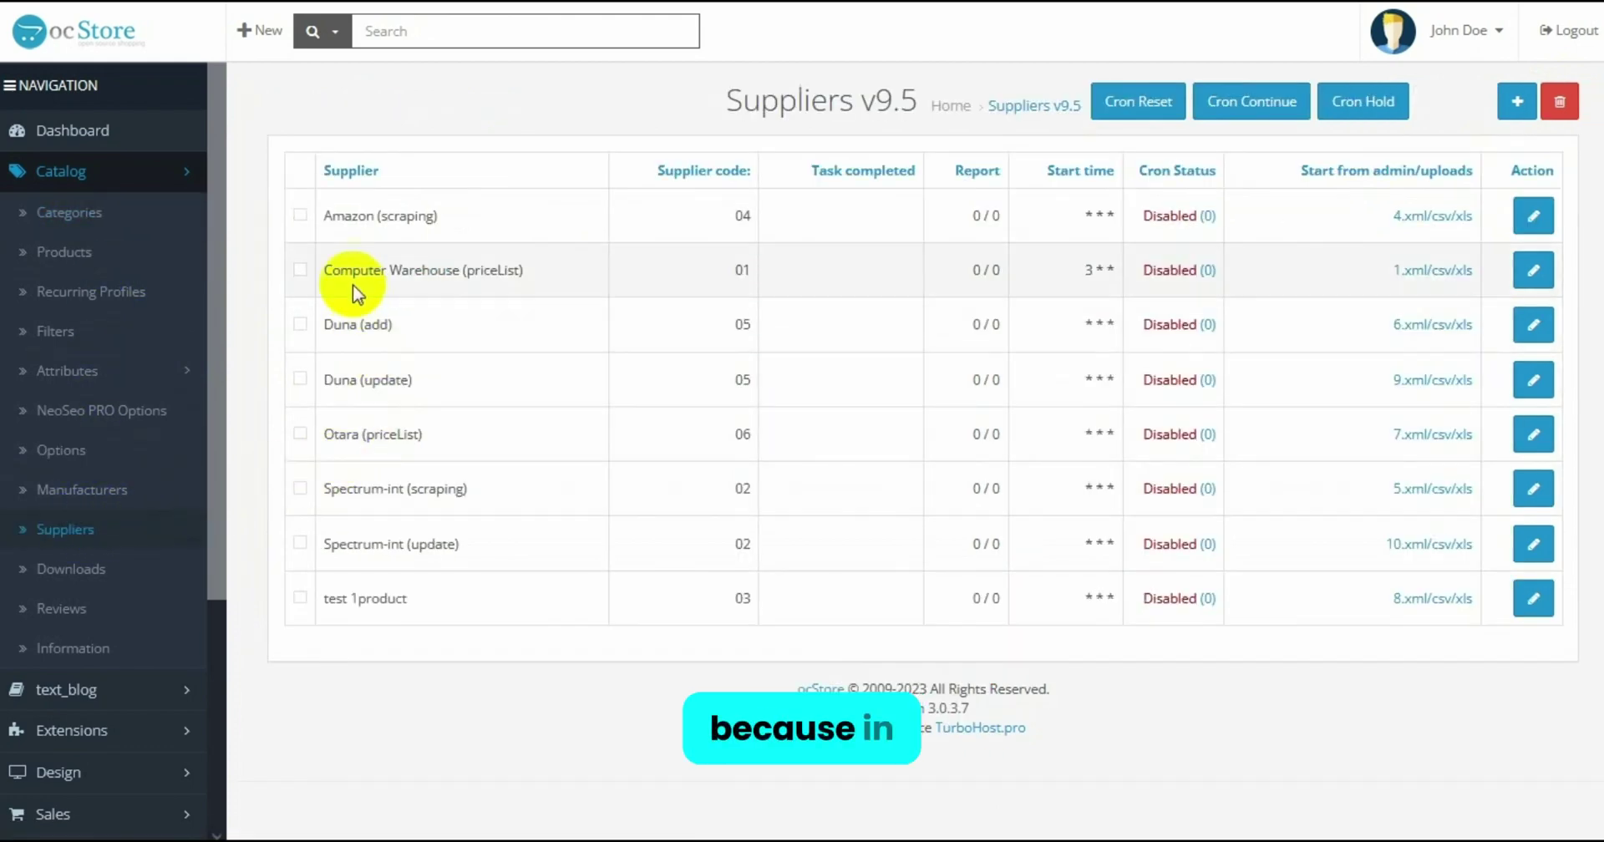
left_click(1534, 270)
left_click(872, 197)
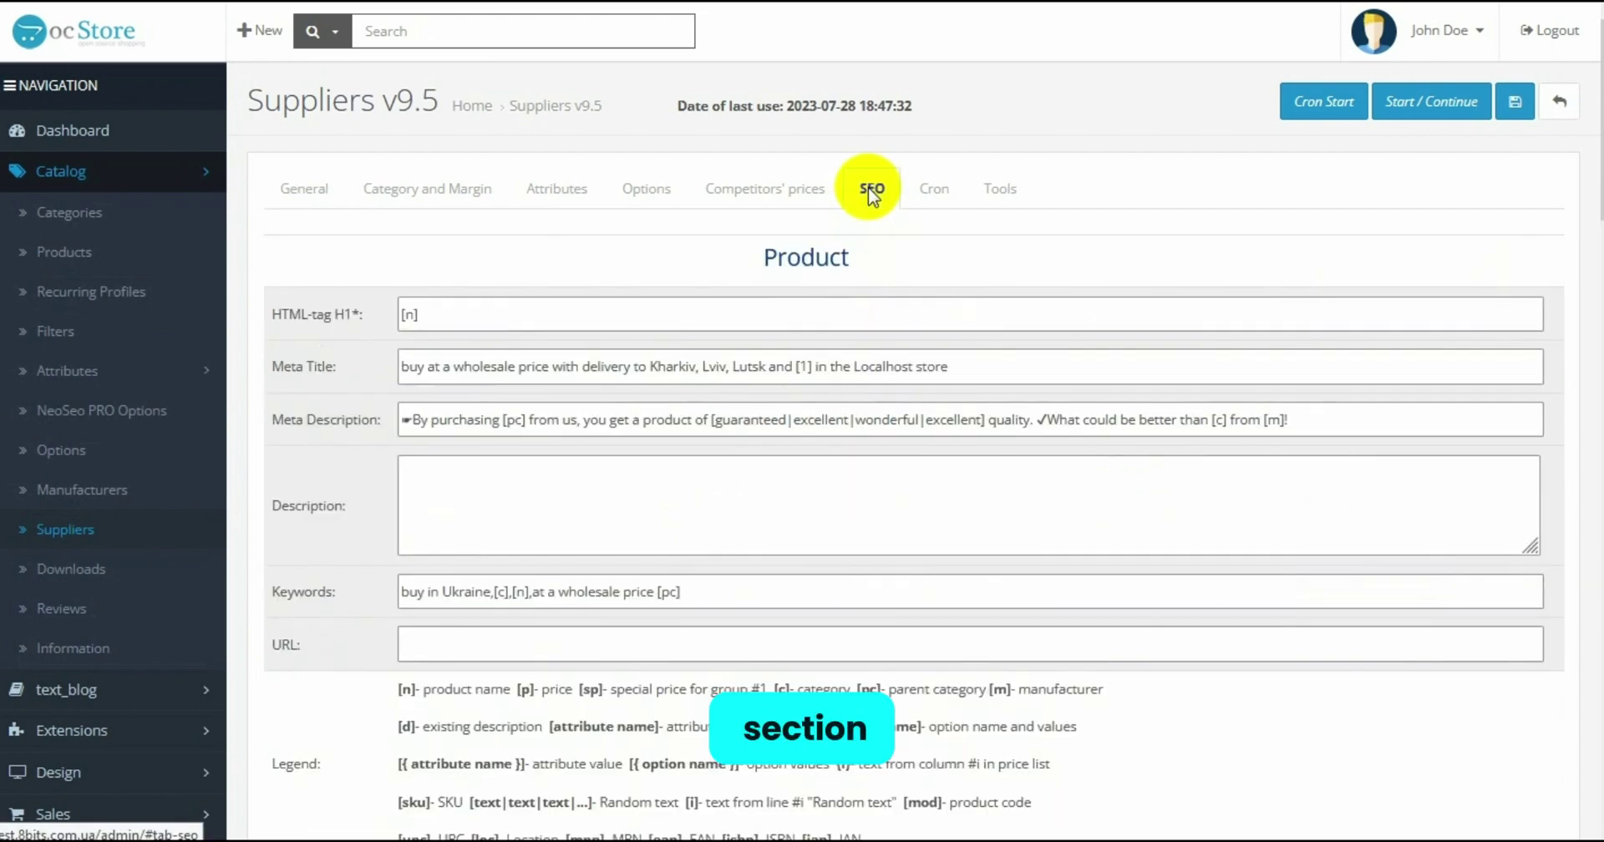
scroll(493, 345, "down", 10)
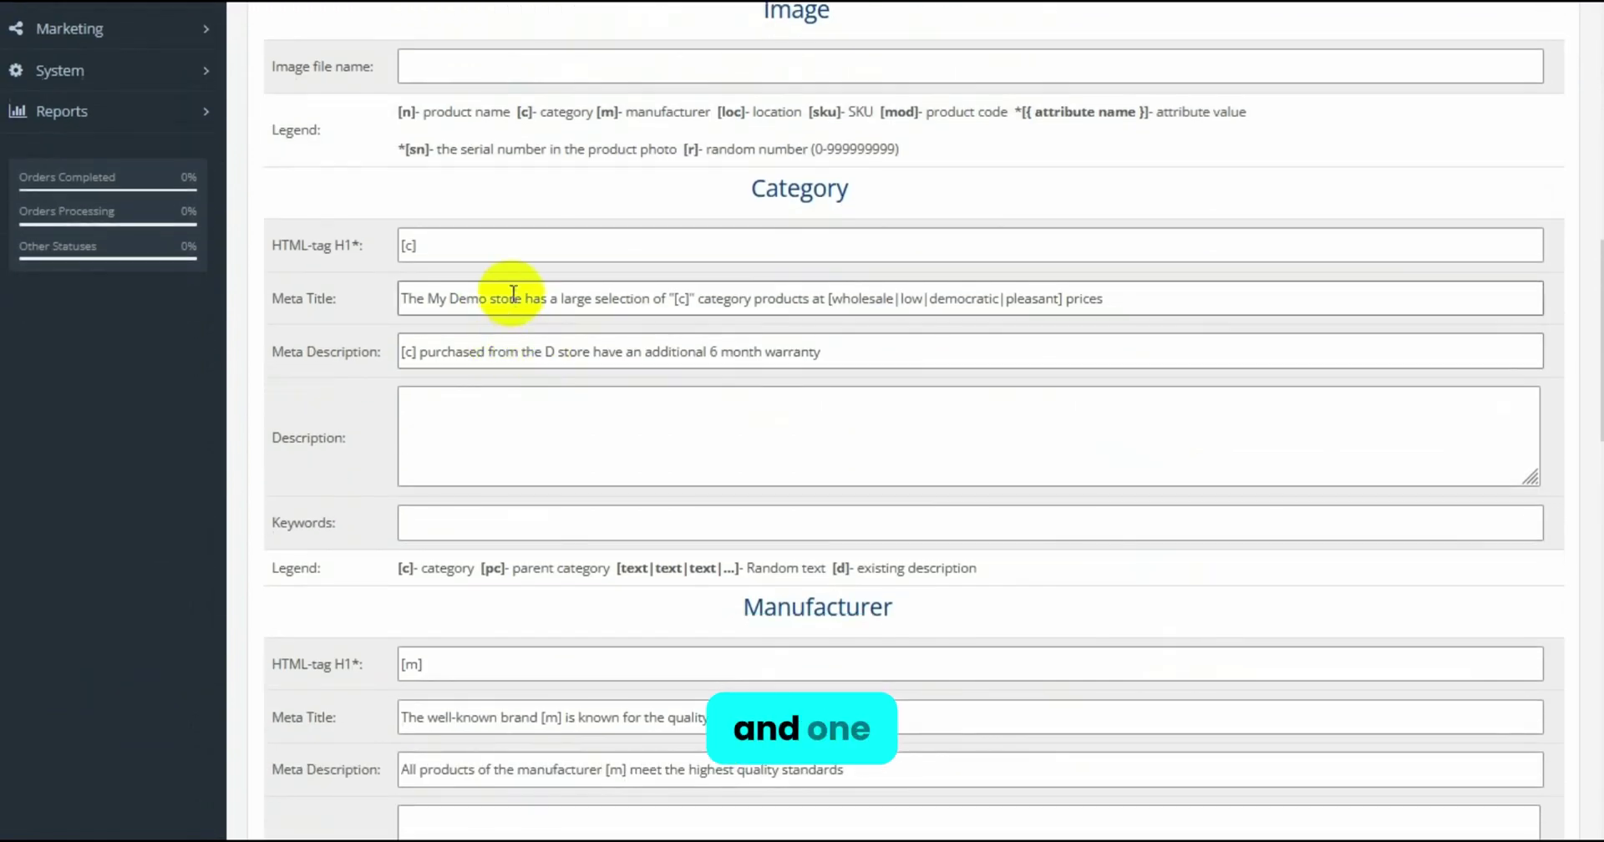
left_click(425, 247)
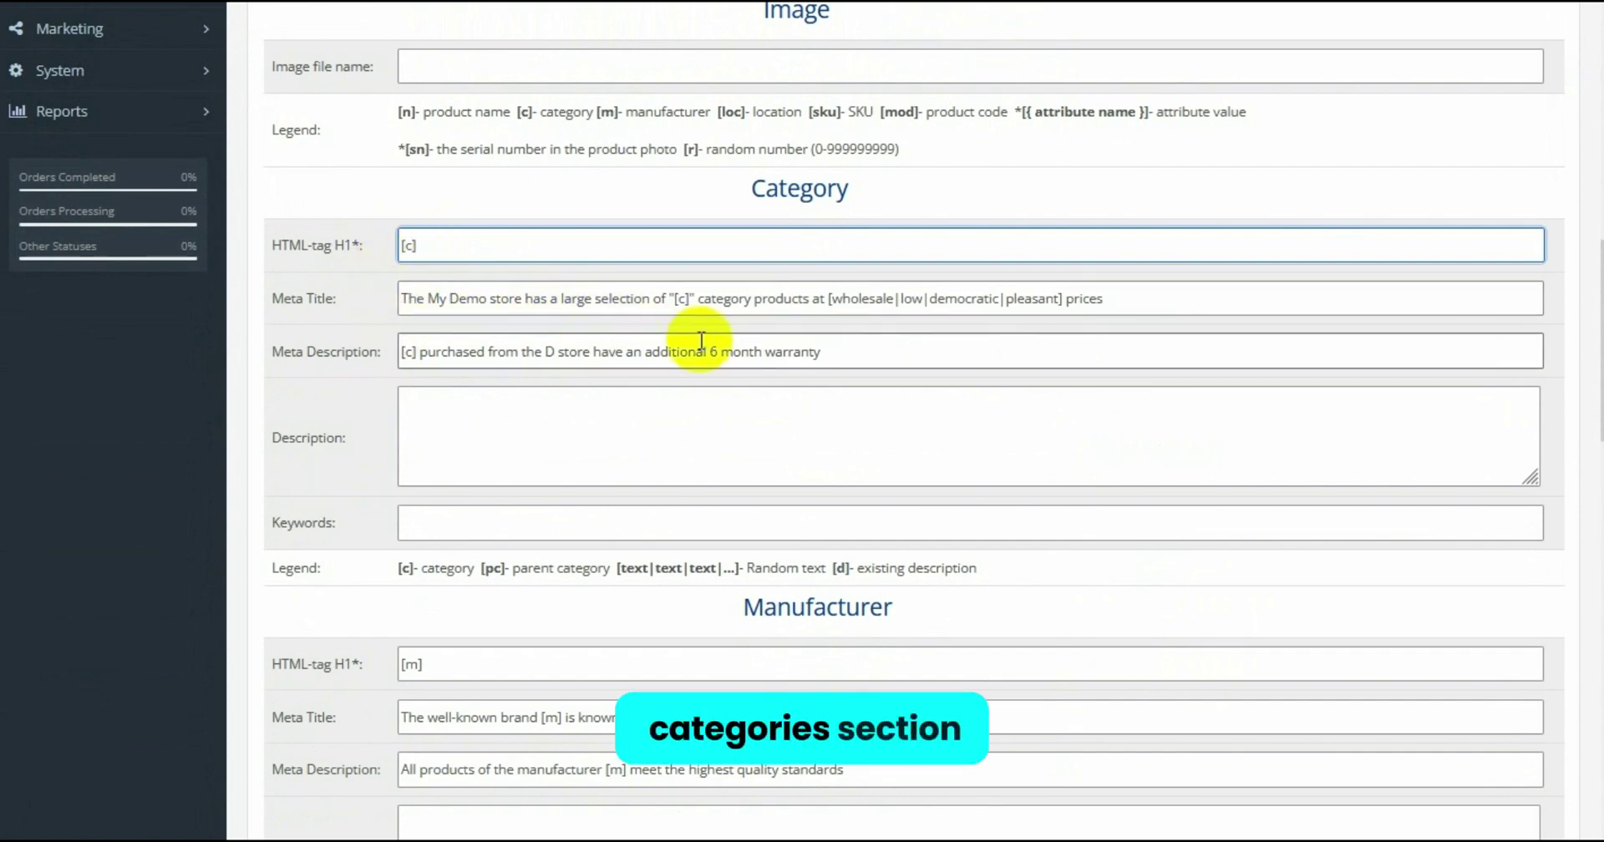
left_click(832, 297)
left_click_drag(832, 298, 1026, 300)
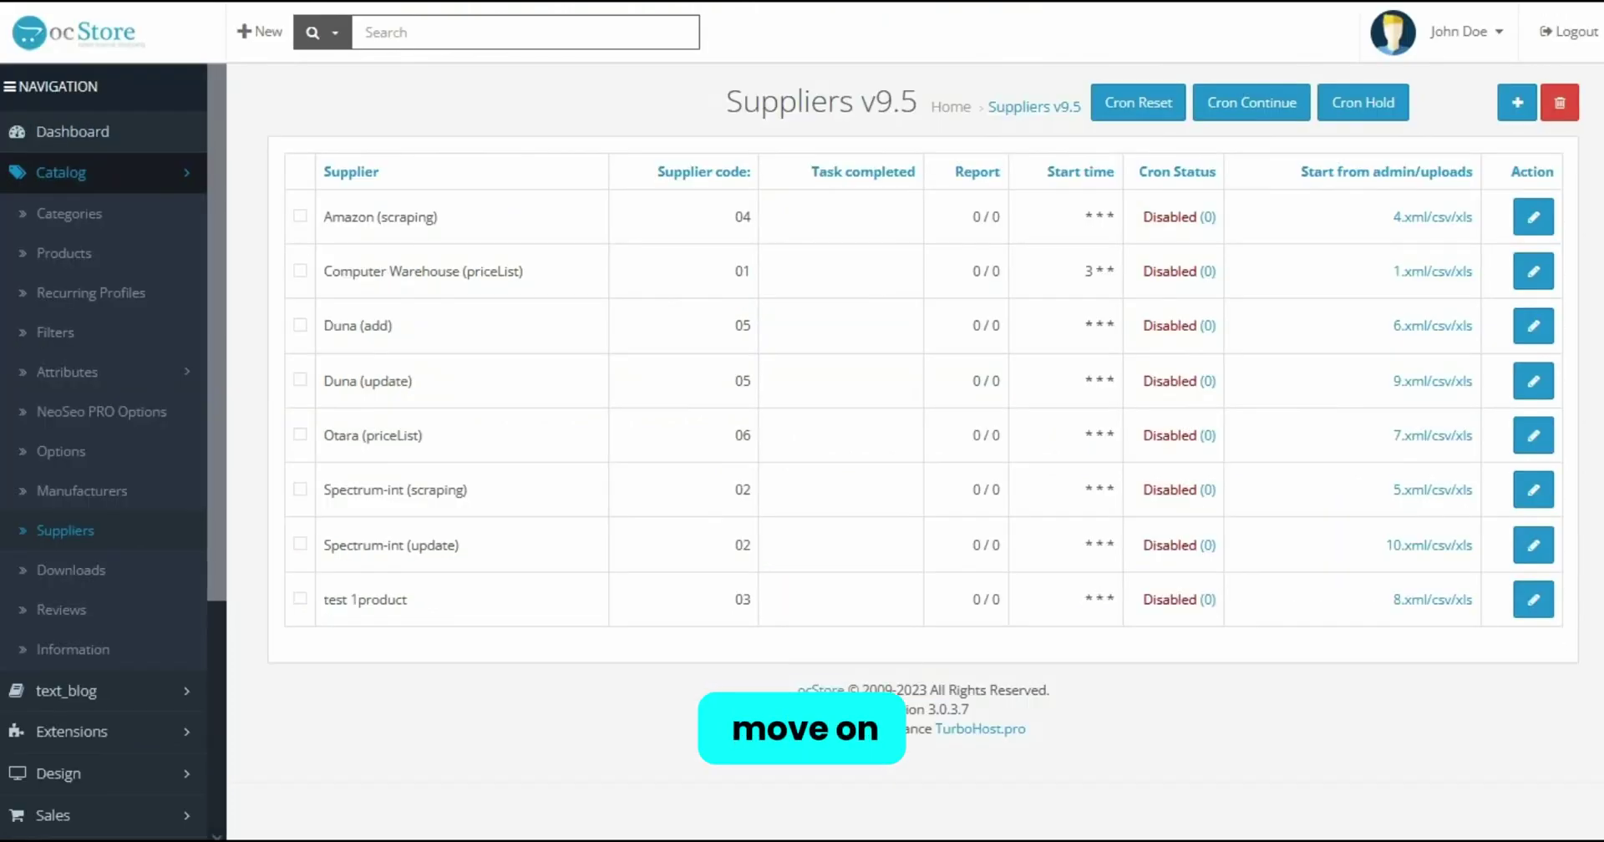
Sort the empty product list by Product Name, then return to Suppliers
left_click(82, 259)
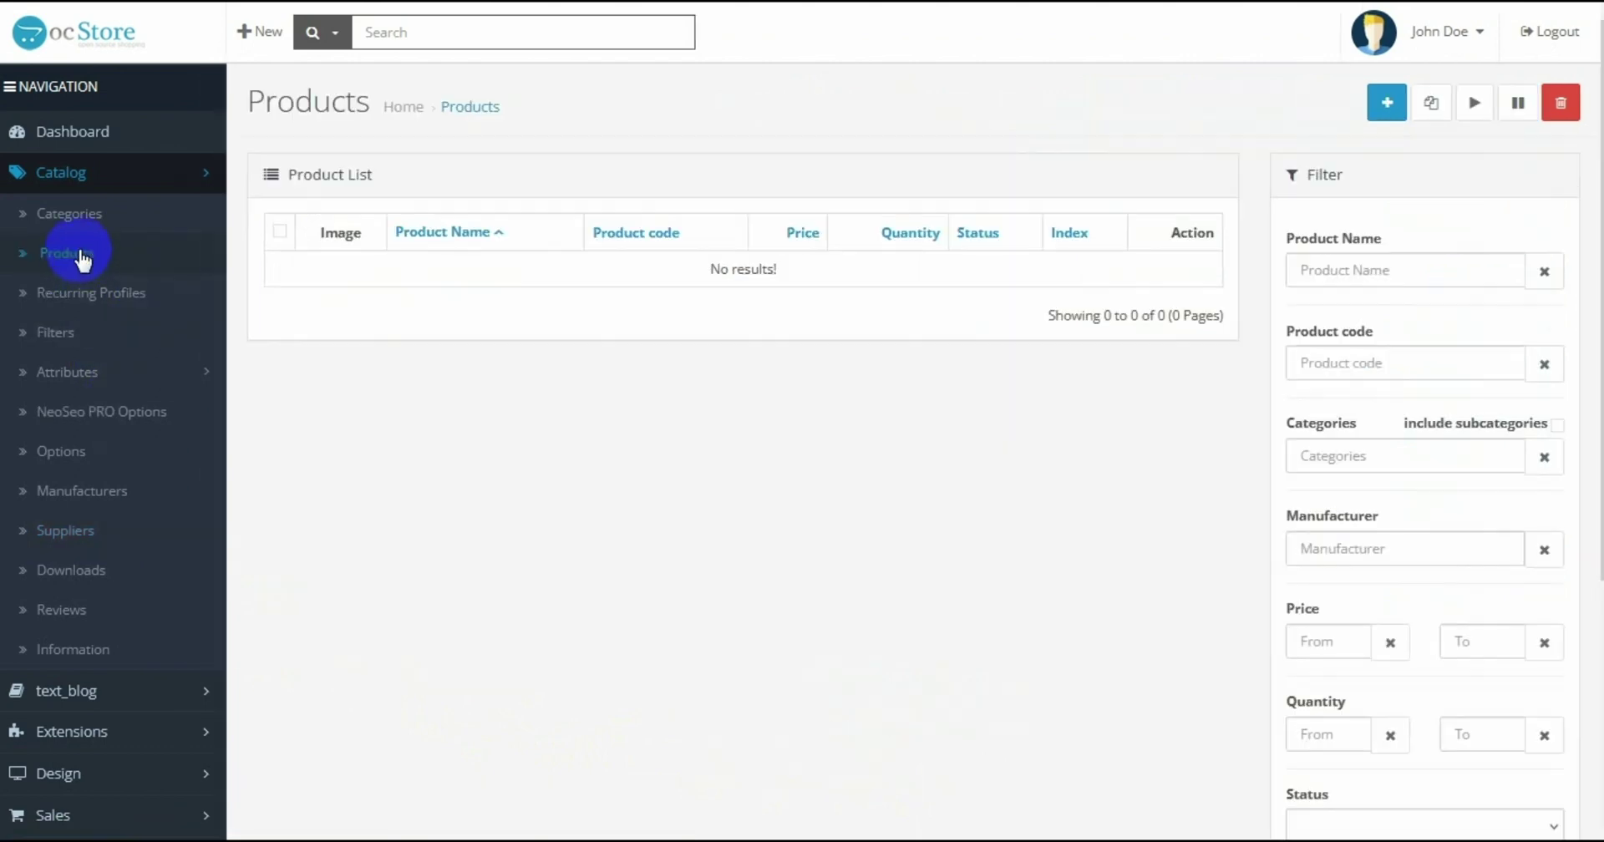
left_click(491, 229)
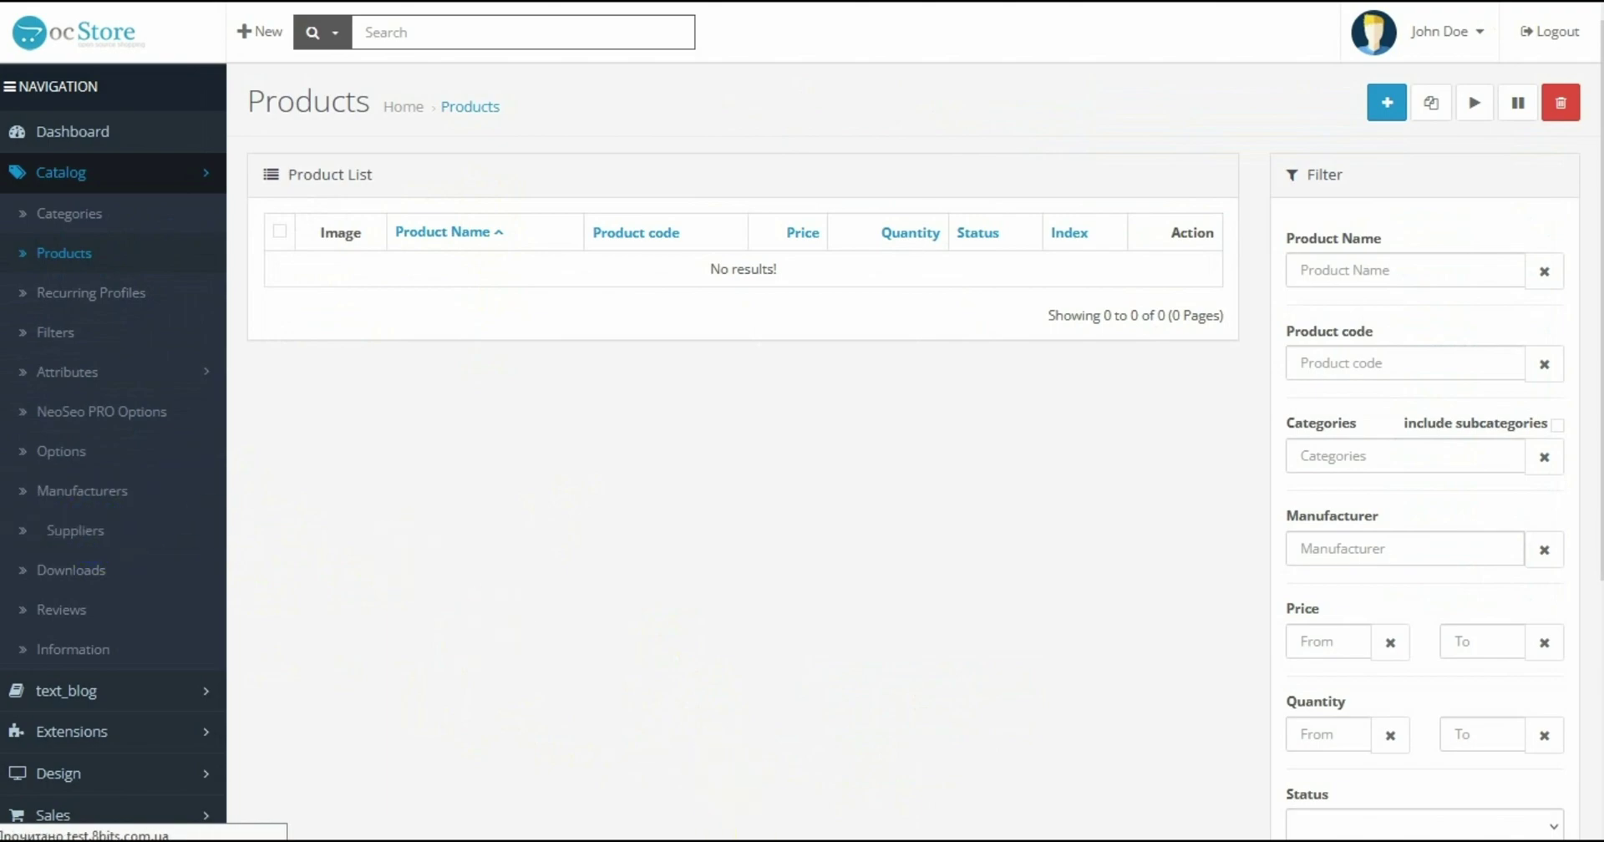
left_click(75, 531)
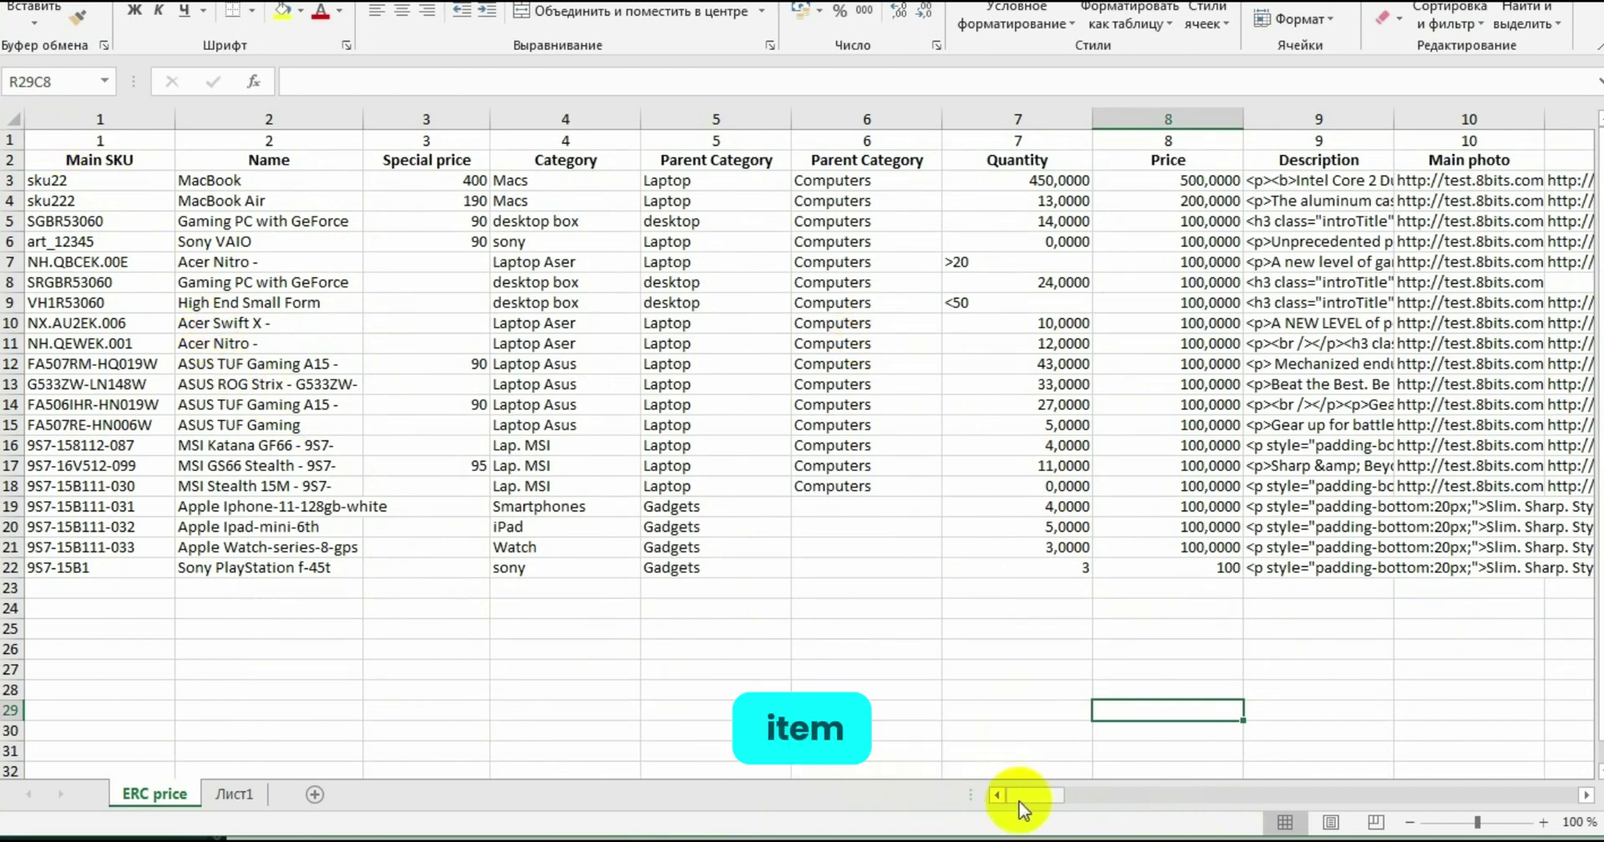
left_click_drag(1021, 796, 1045, 798)
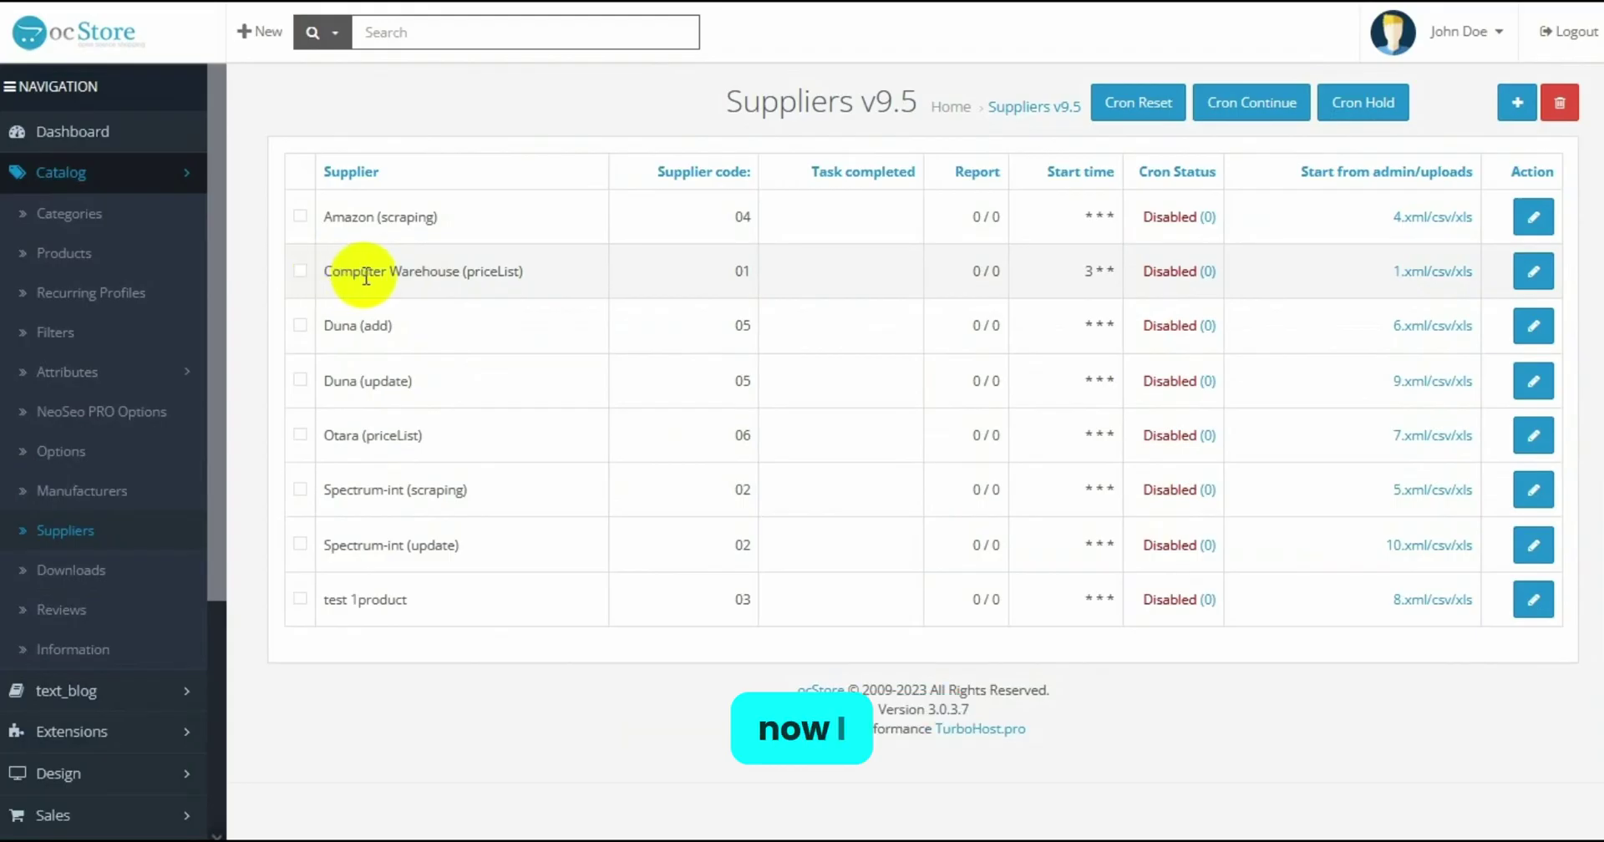
In Computer Warehouse settings, verify SKU column 1, name, category and quantity column 7
left_click(1513, 273)
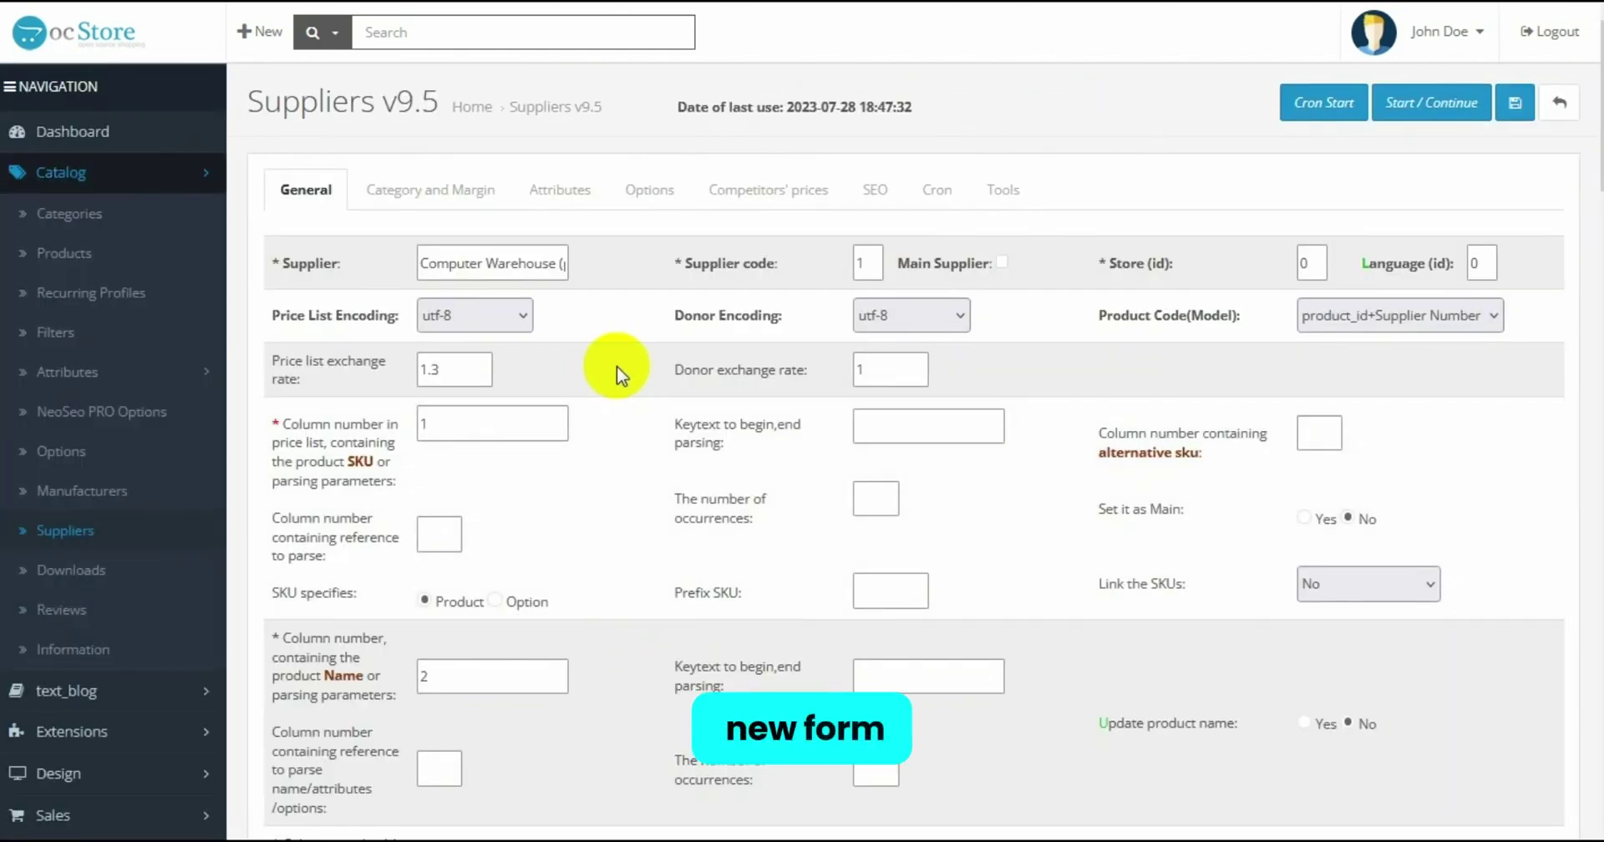
scroll(616, 366, "down", 2)
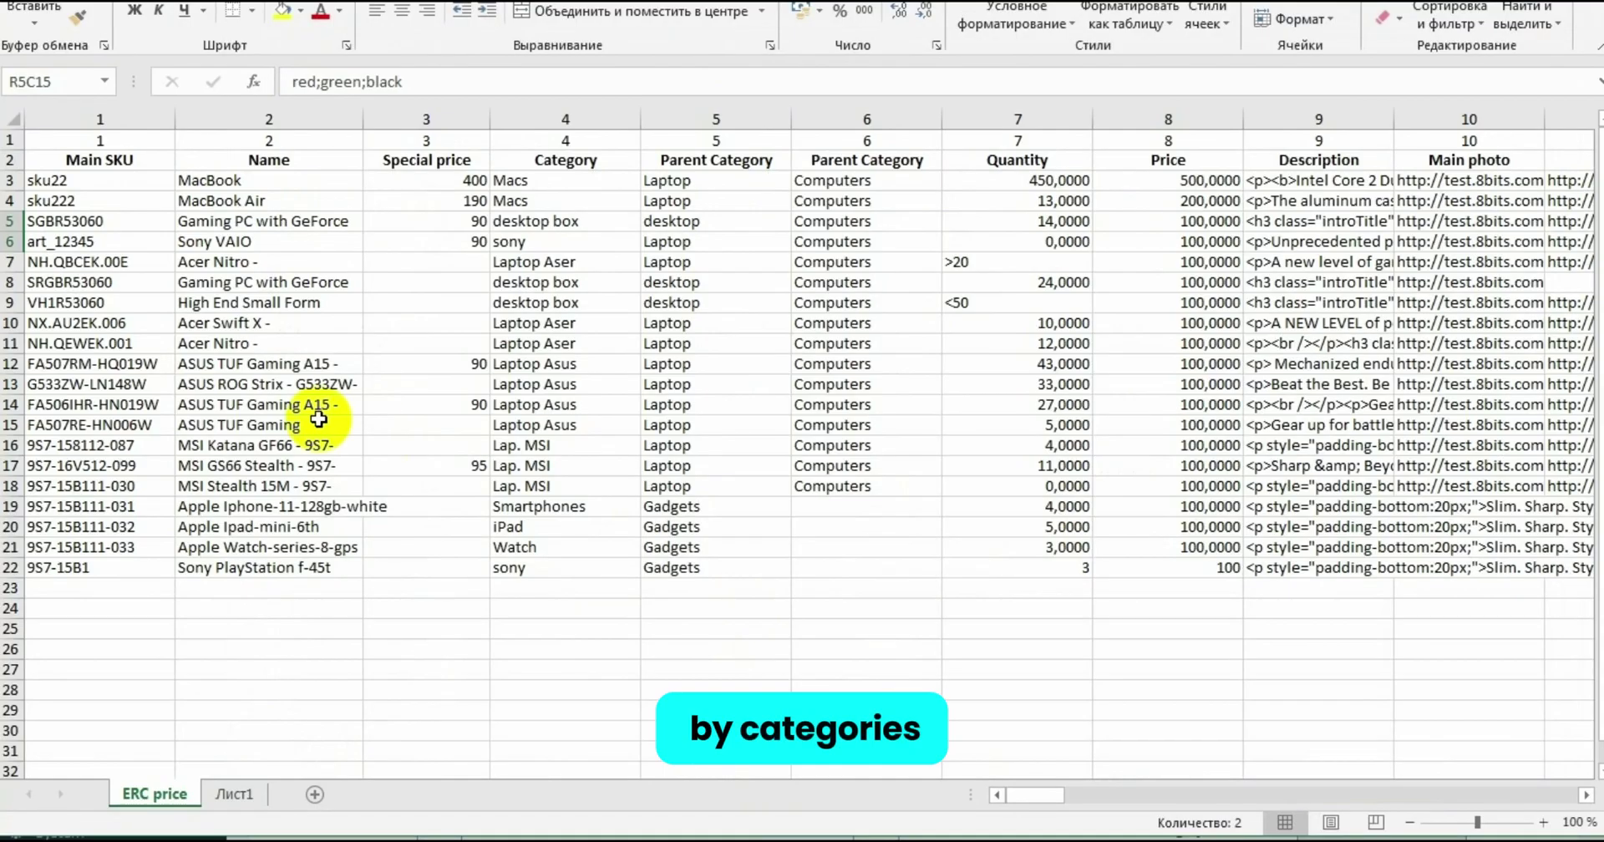
left_click(100, 119)
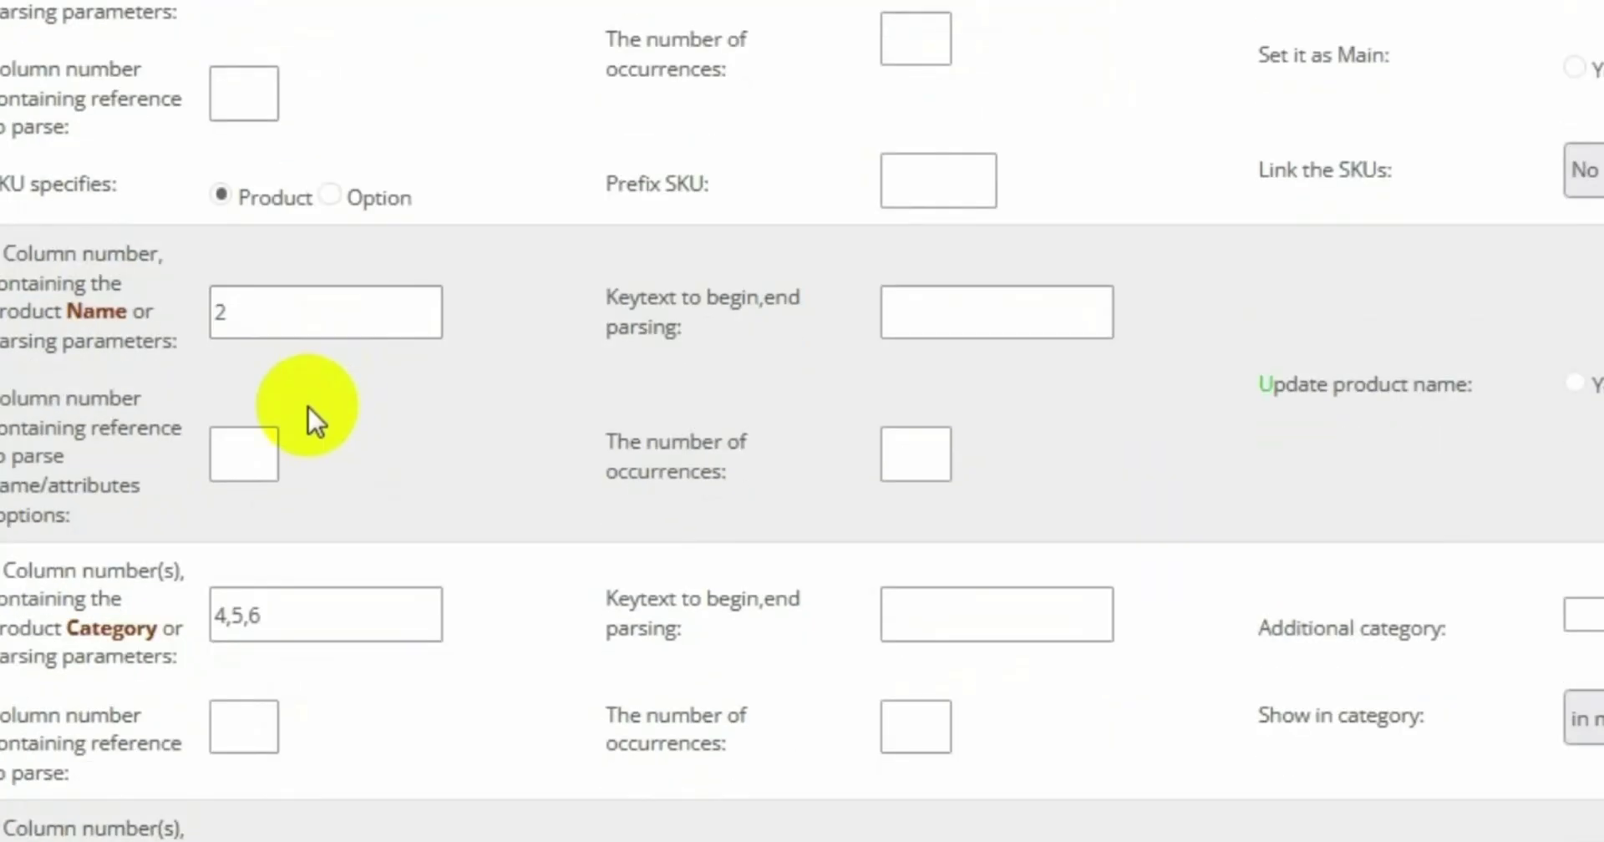
left_click(466, 563)
left_click(328, 622)
scroll(259, 468, "down", 3)
left_click(244, 538)
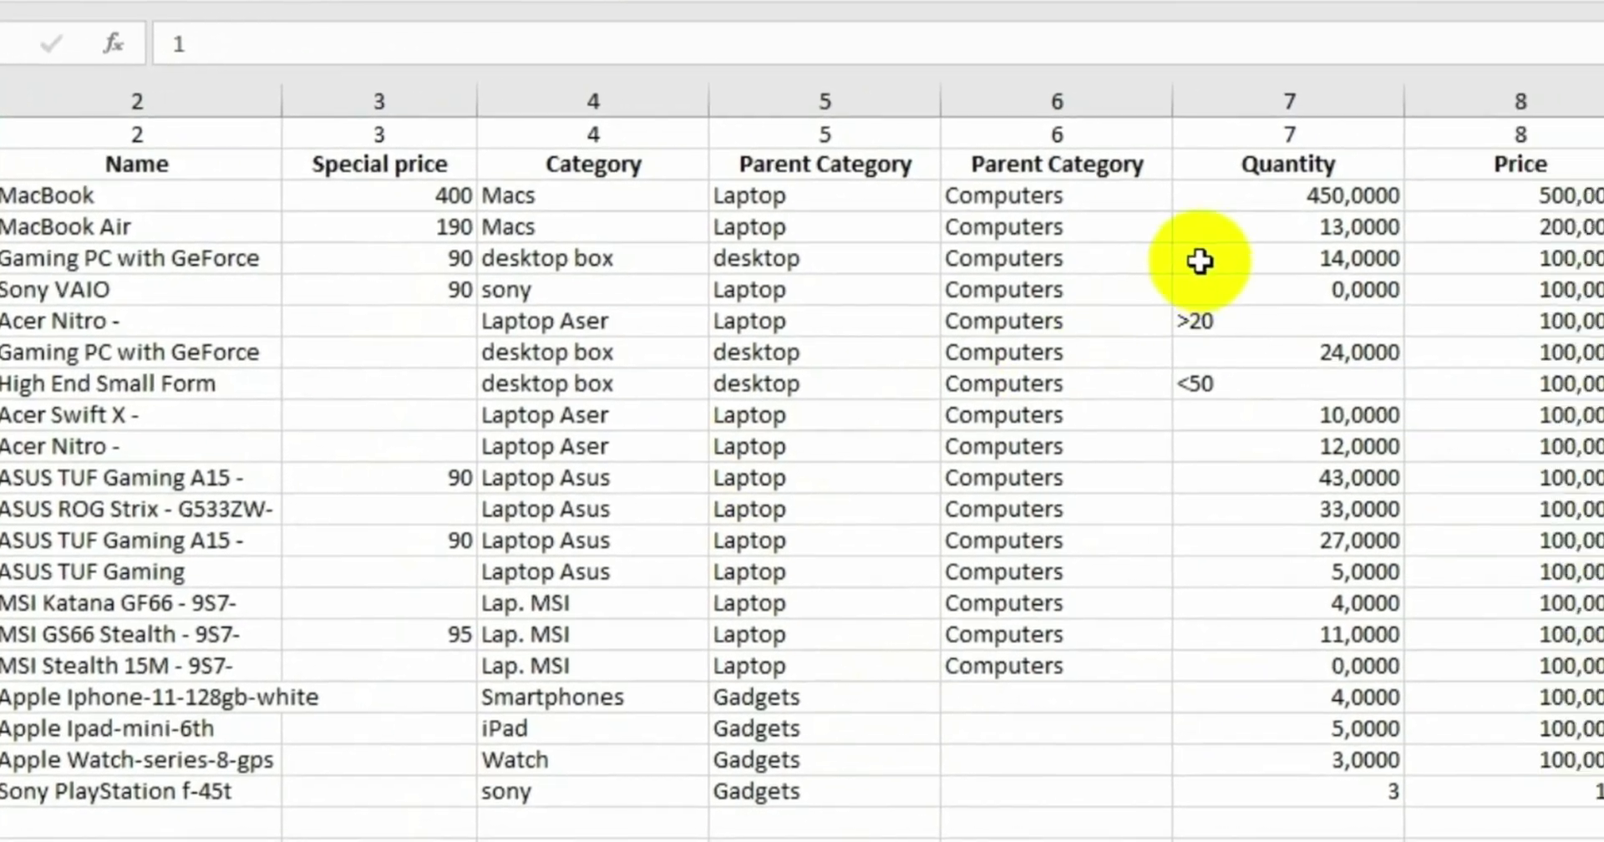
left_click(1421, 121)
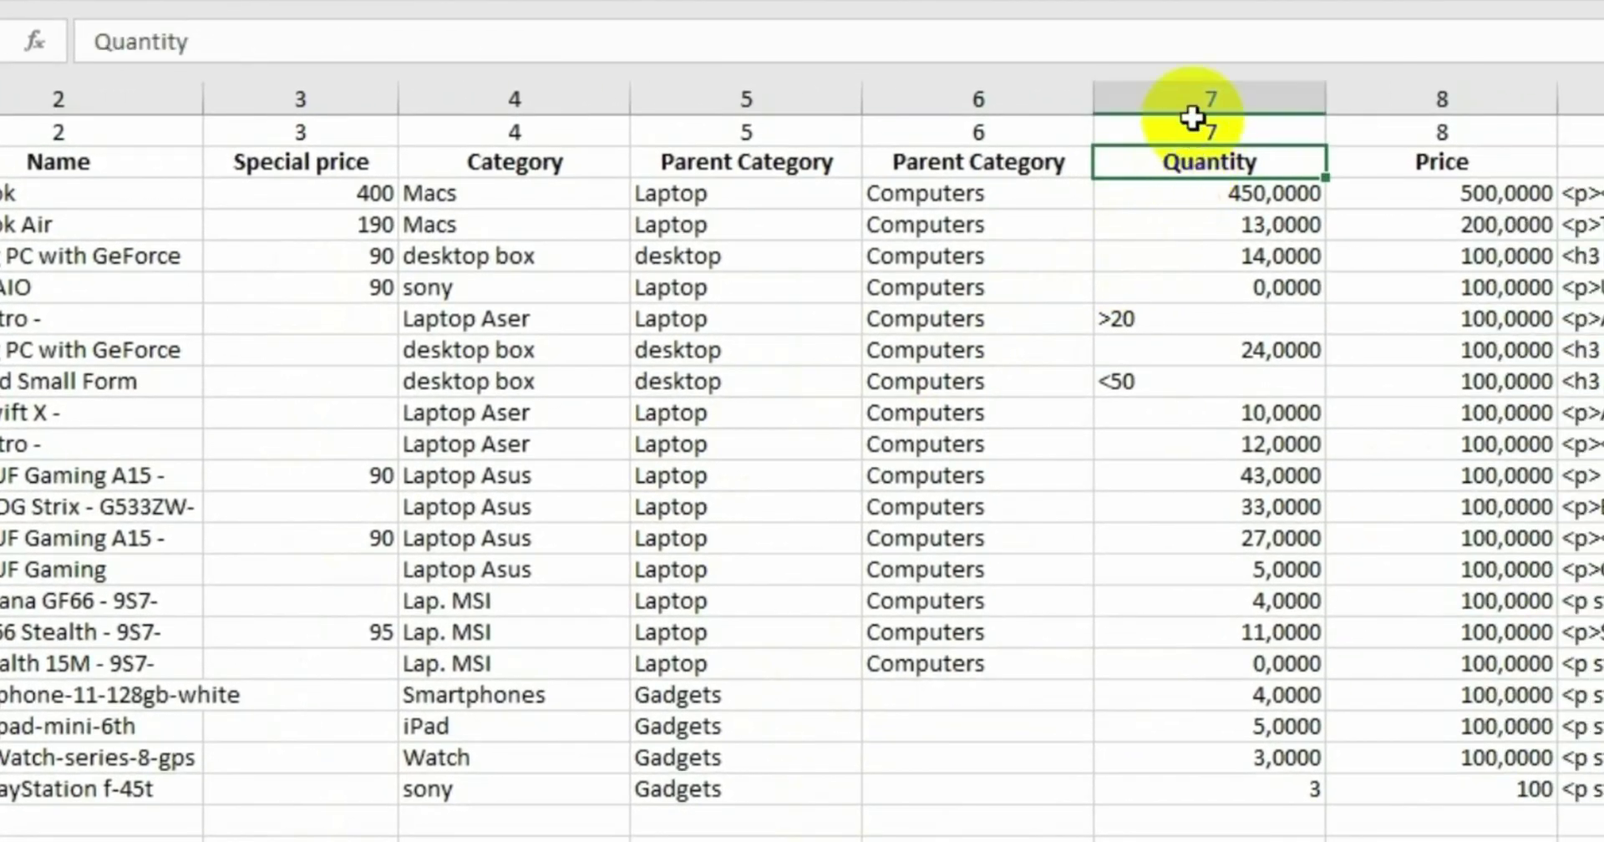
left_click(1420, 58)
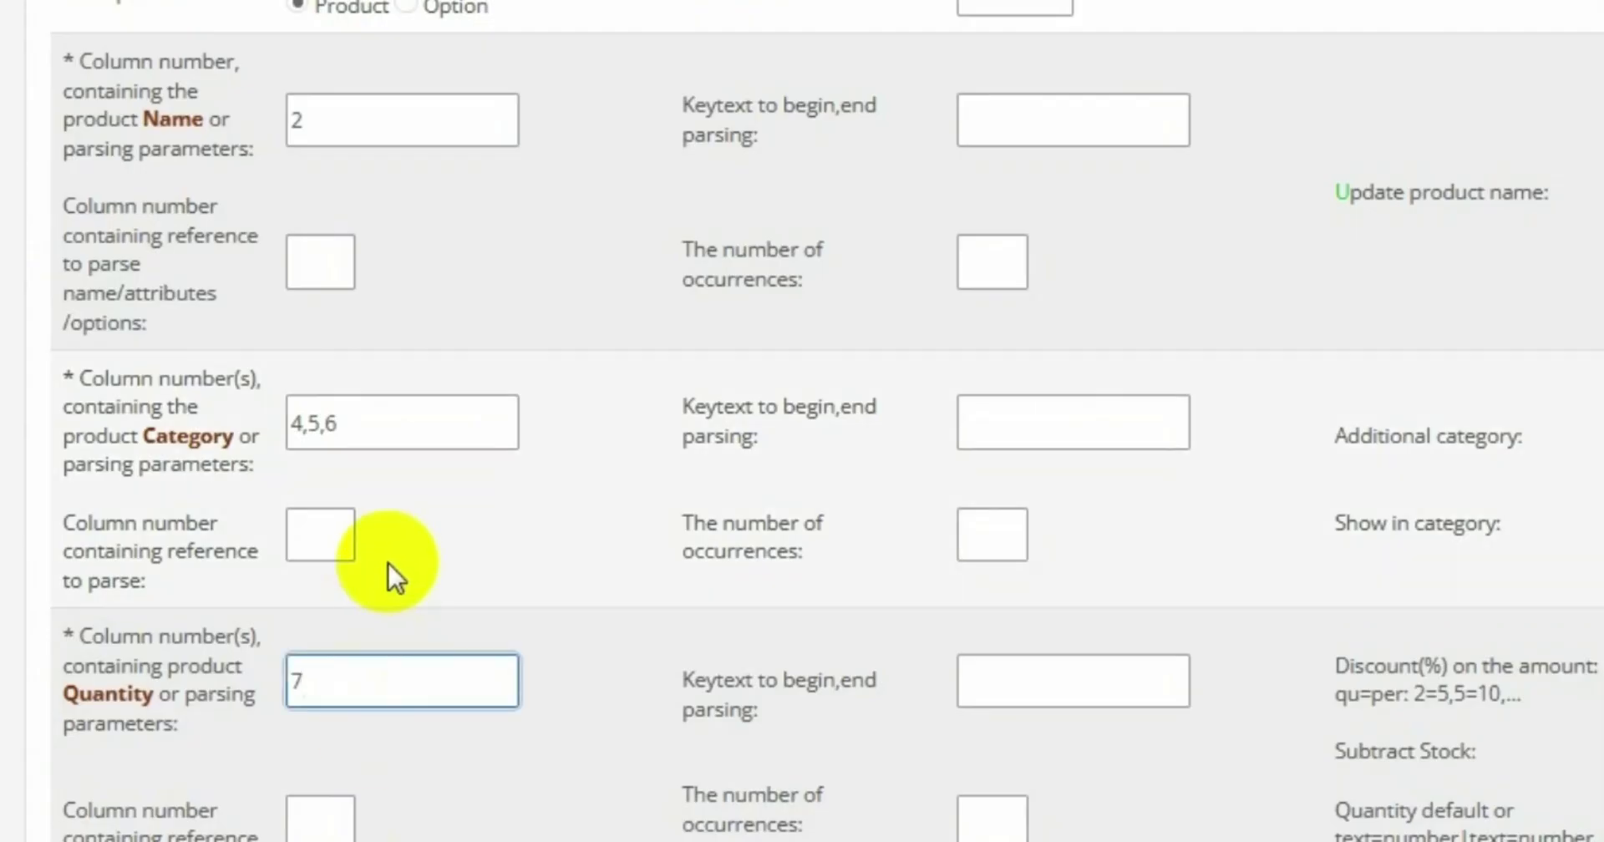
scroll(388, 563, "down", 5)
Map price to column 8, description to column 9 and manufacturer to column 19
left_click(359, 462)
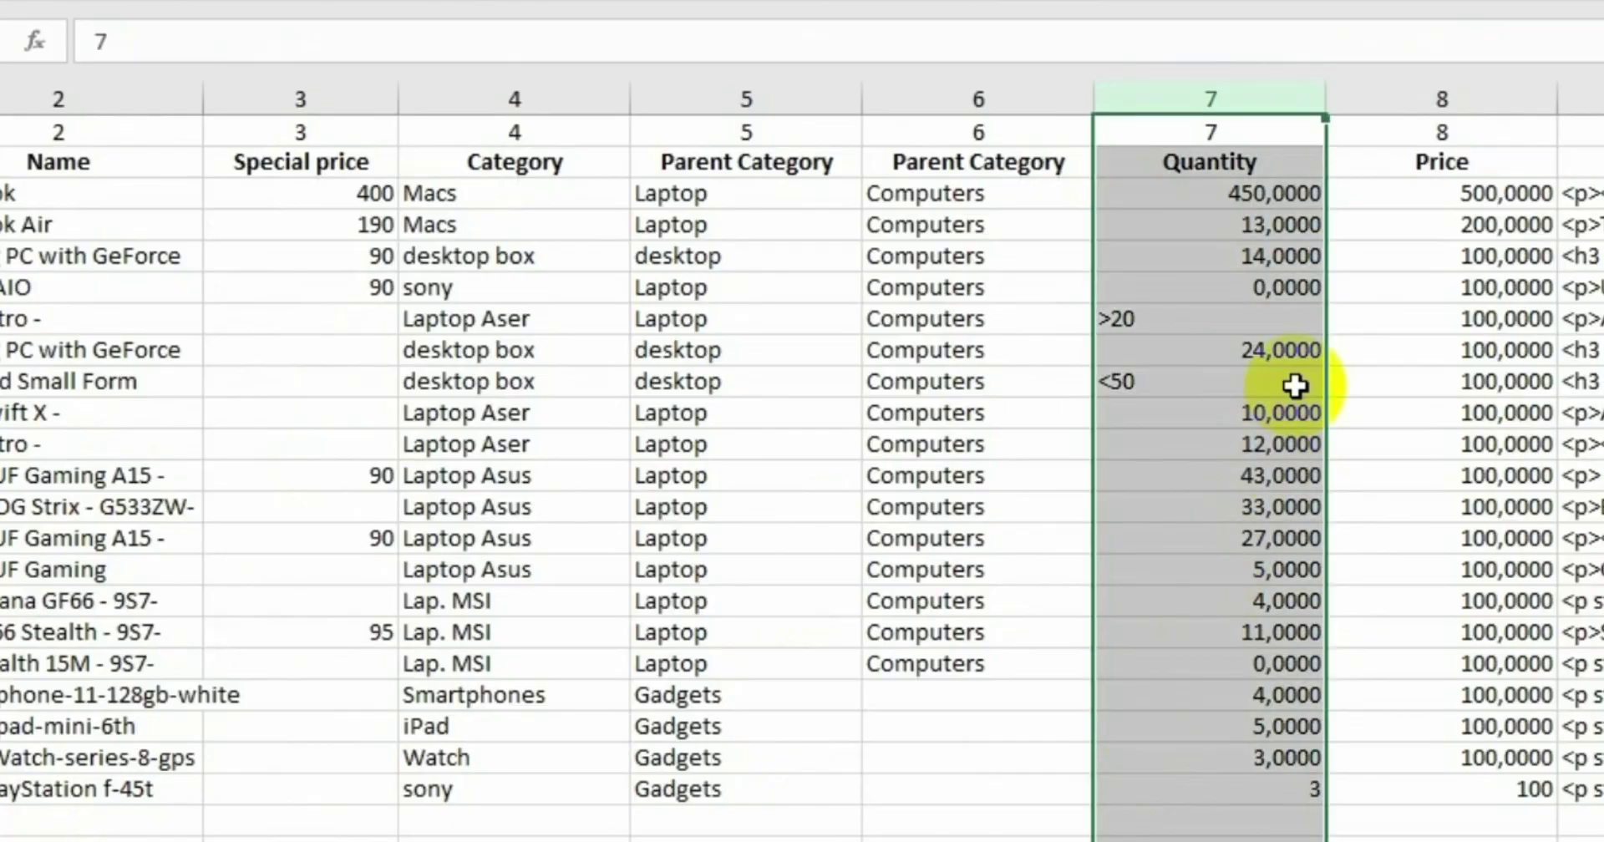
left_click(1410, 127)
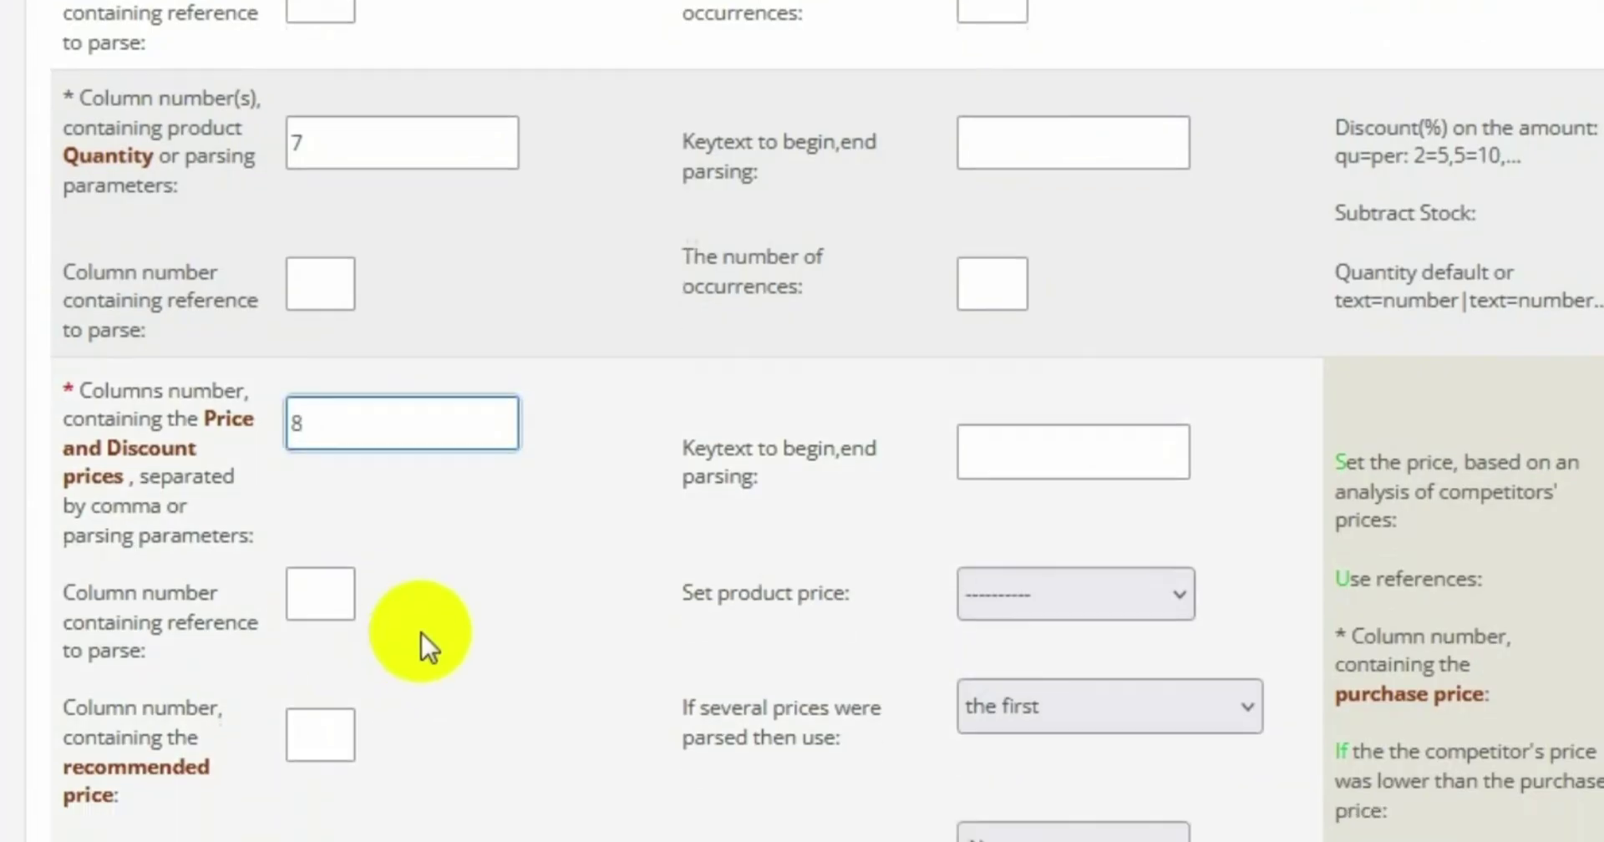
scroll(423, 645, "down", 7)
left_click(370, 407)
type("9")
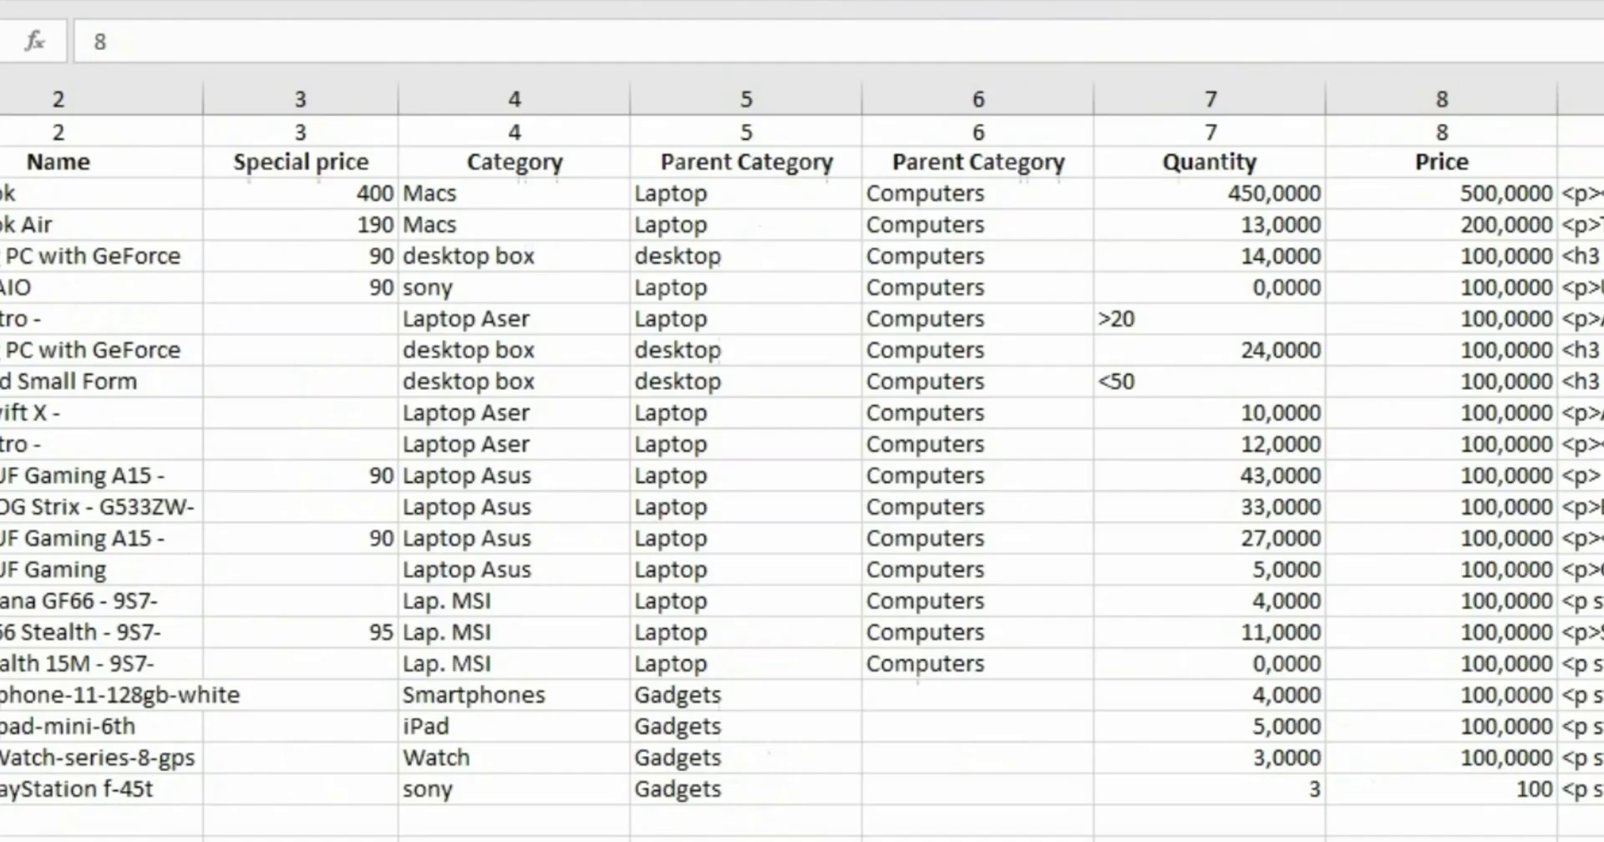
left_click(1371, 79)
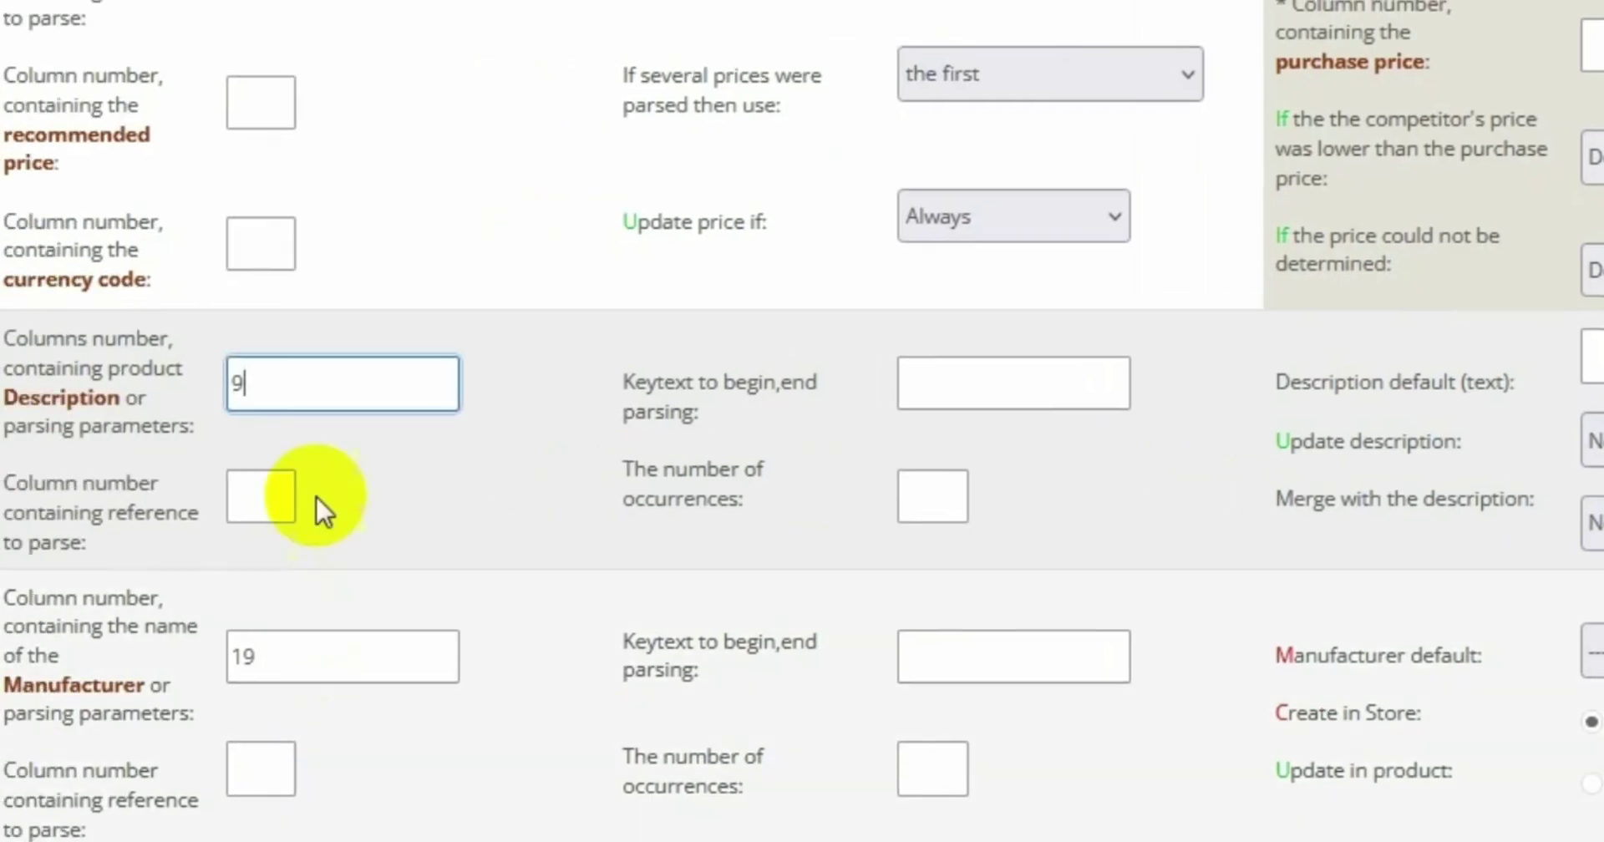
scroll(316, 494, "down", 2)
left_click(326, 491)
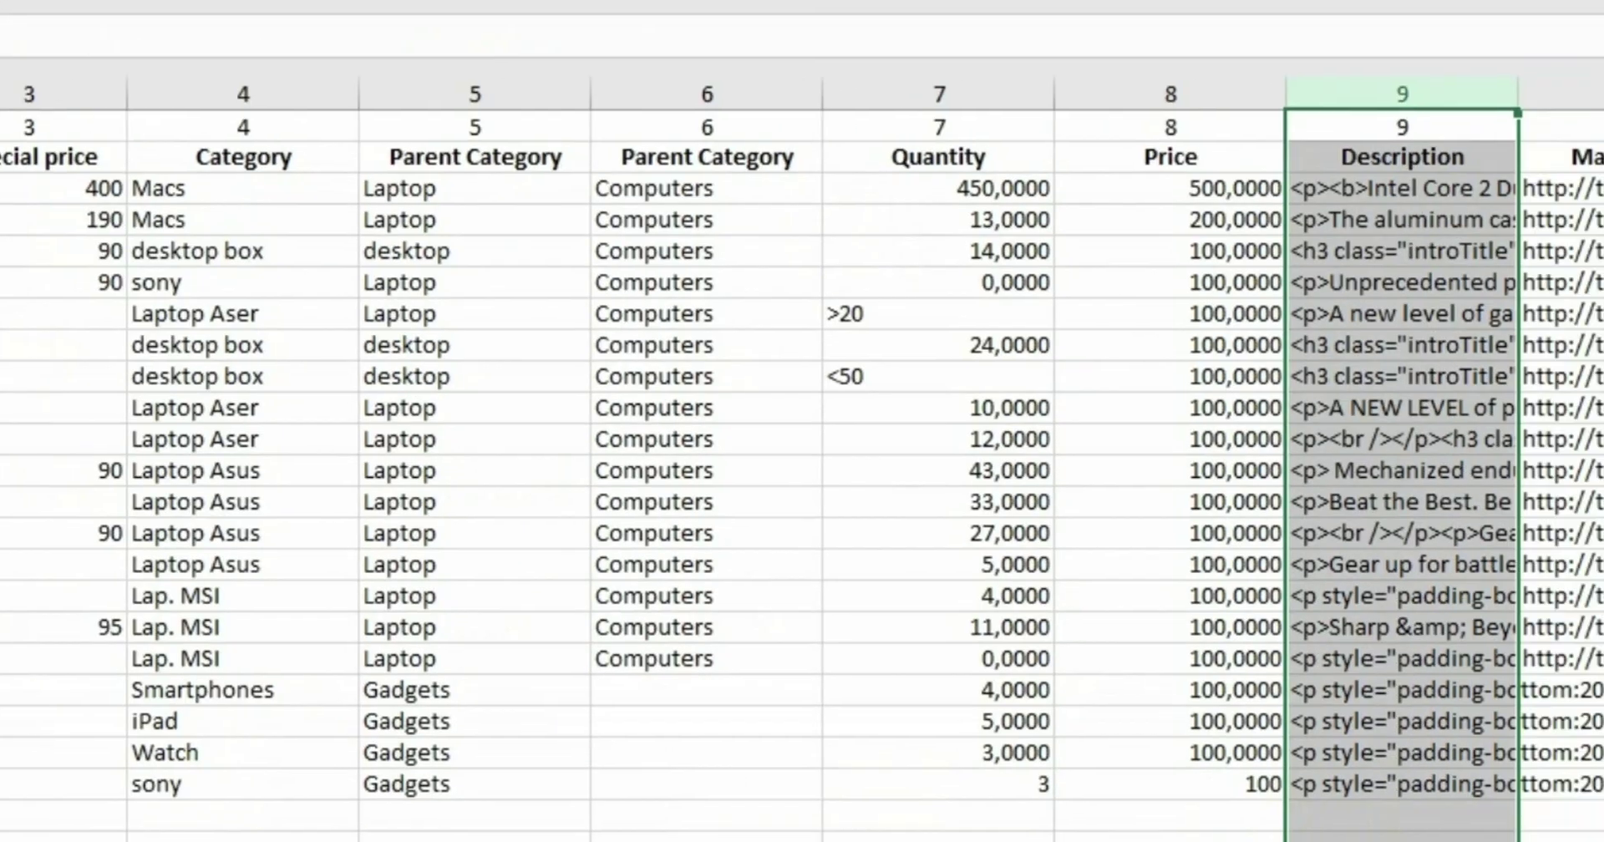
left_click(1422, 90)
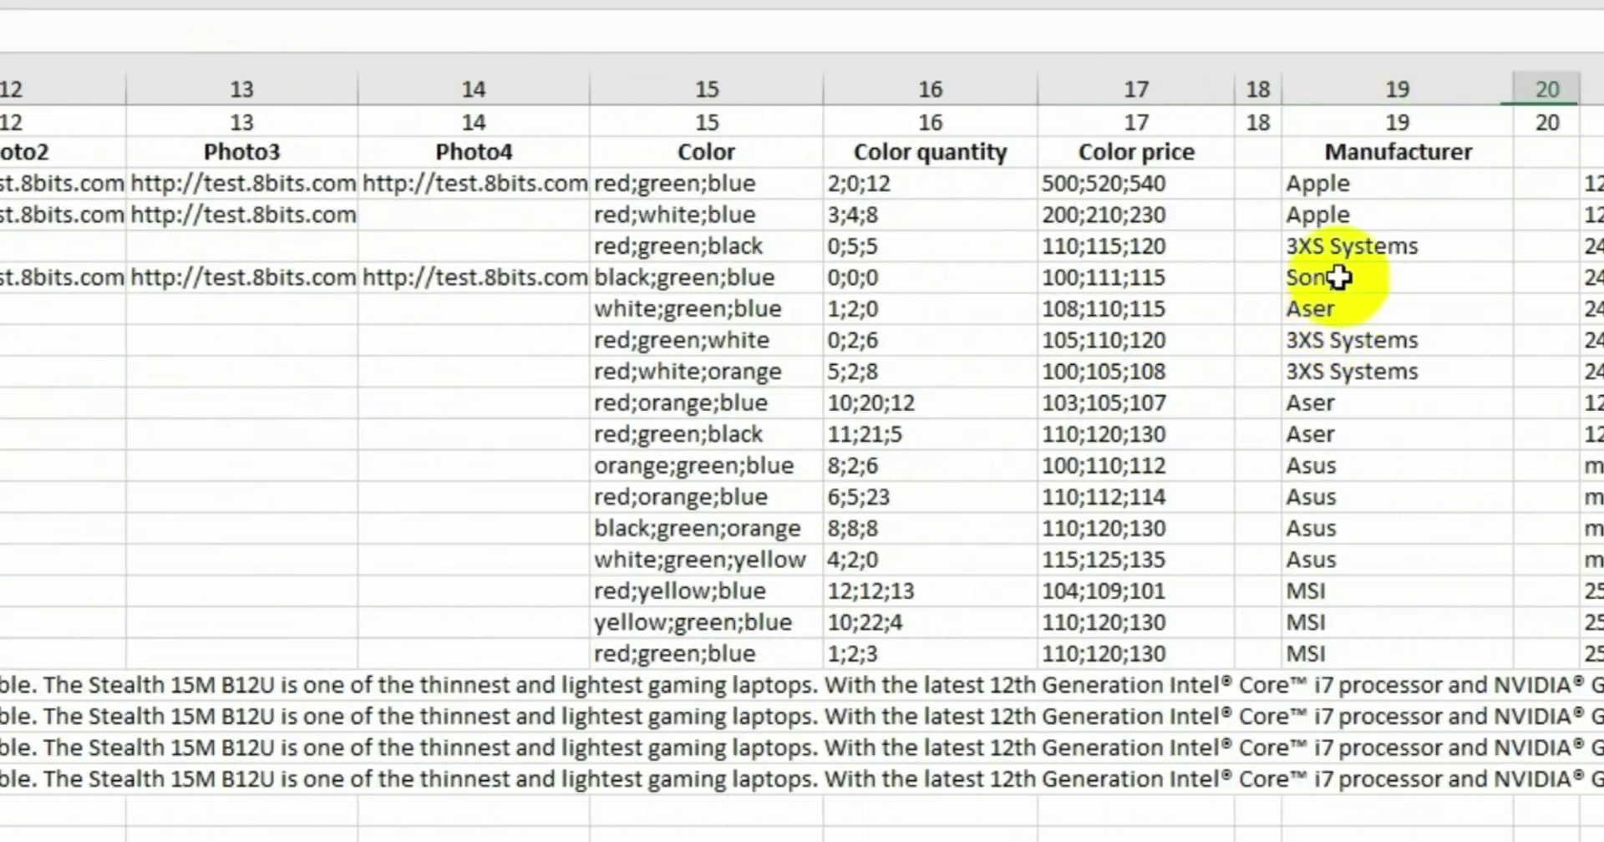
left_click(1340, 79)
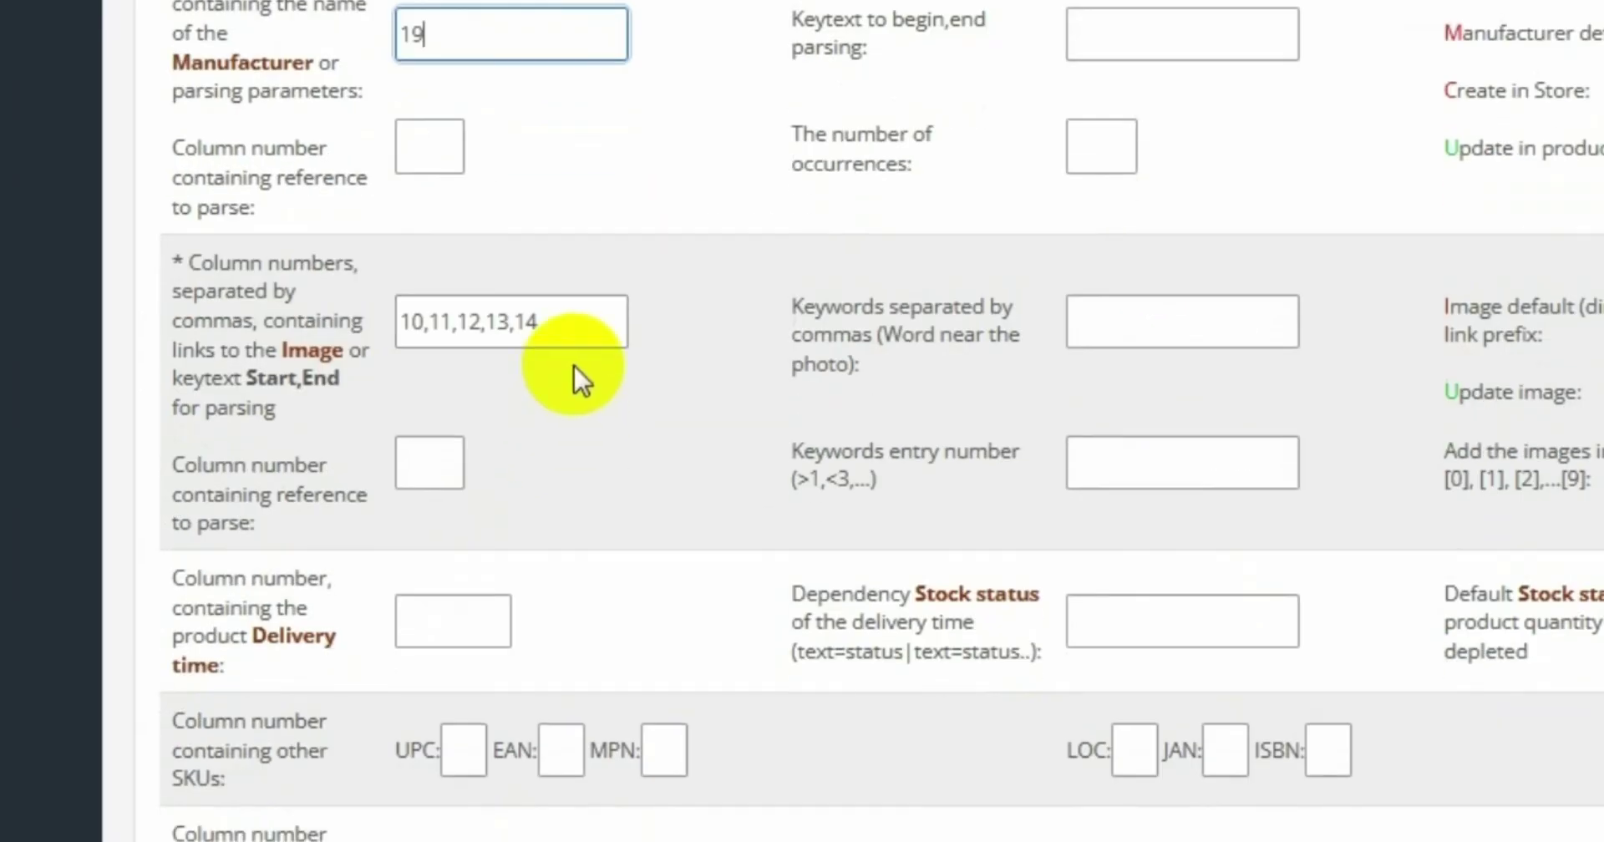
Set images to columns 10,11,12,13,14, special prices to 3, and action Add and update
left_click(430, 320)
double_click(430, 320)
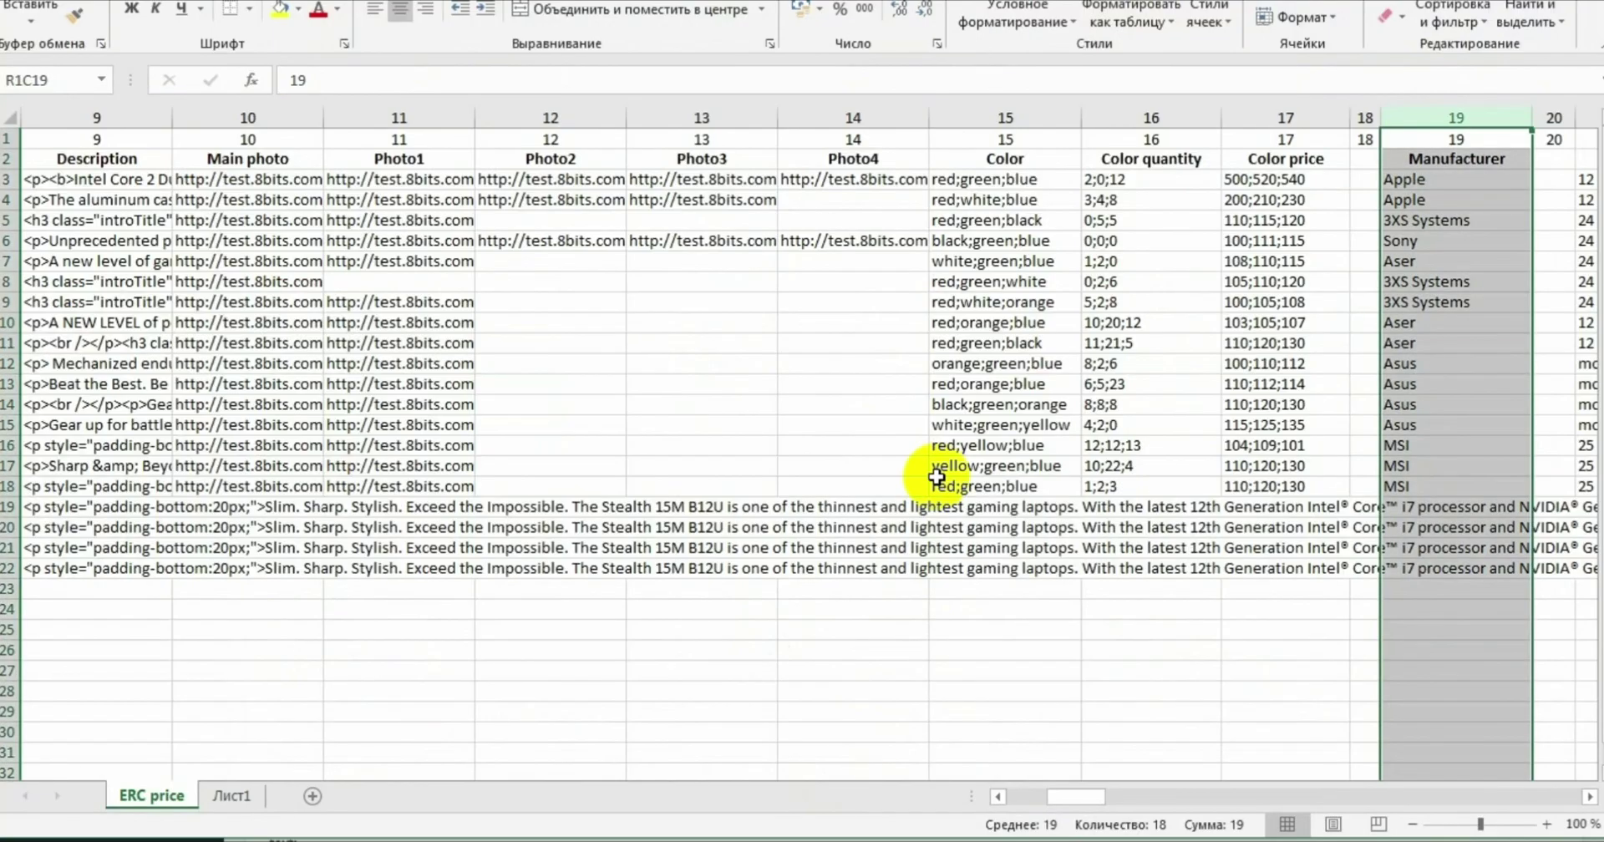
scroll(132, 739, "left", 3)
left_click_drag(550, 117, 1121, 175)
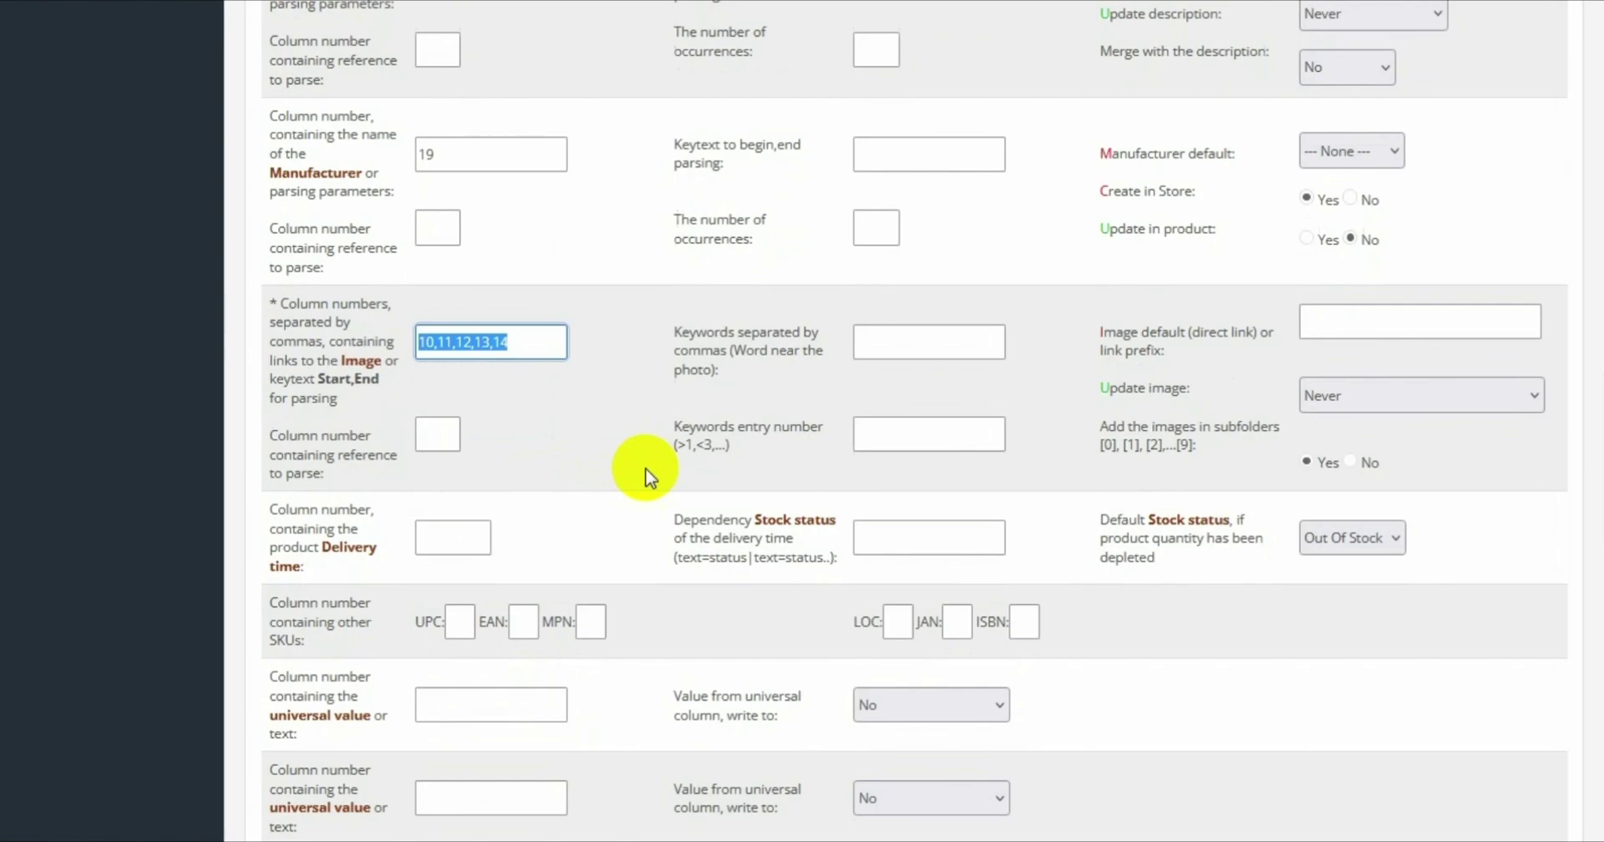
scroll(616, 473, "down", 15)
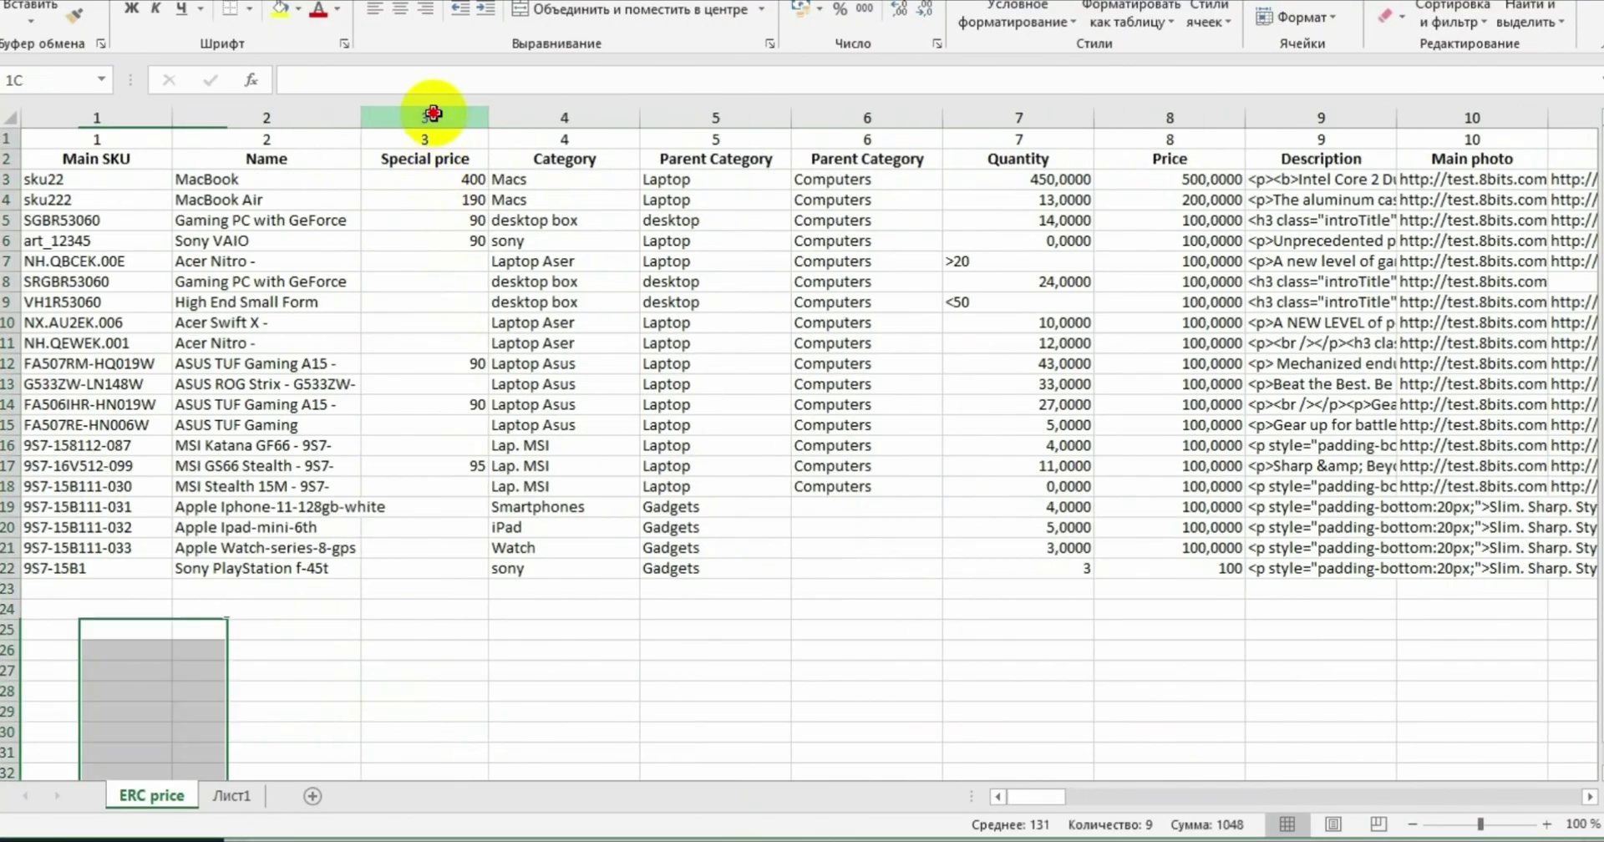
left_click(426, 117)
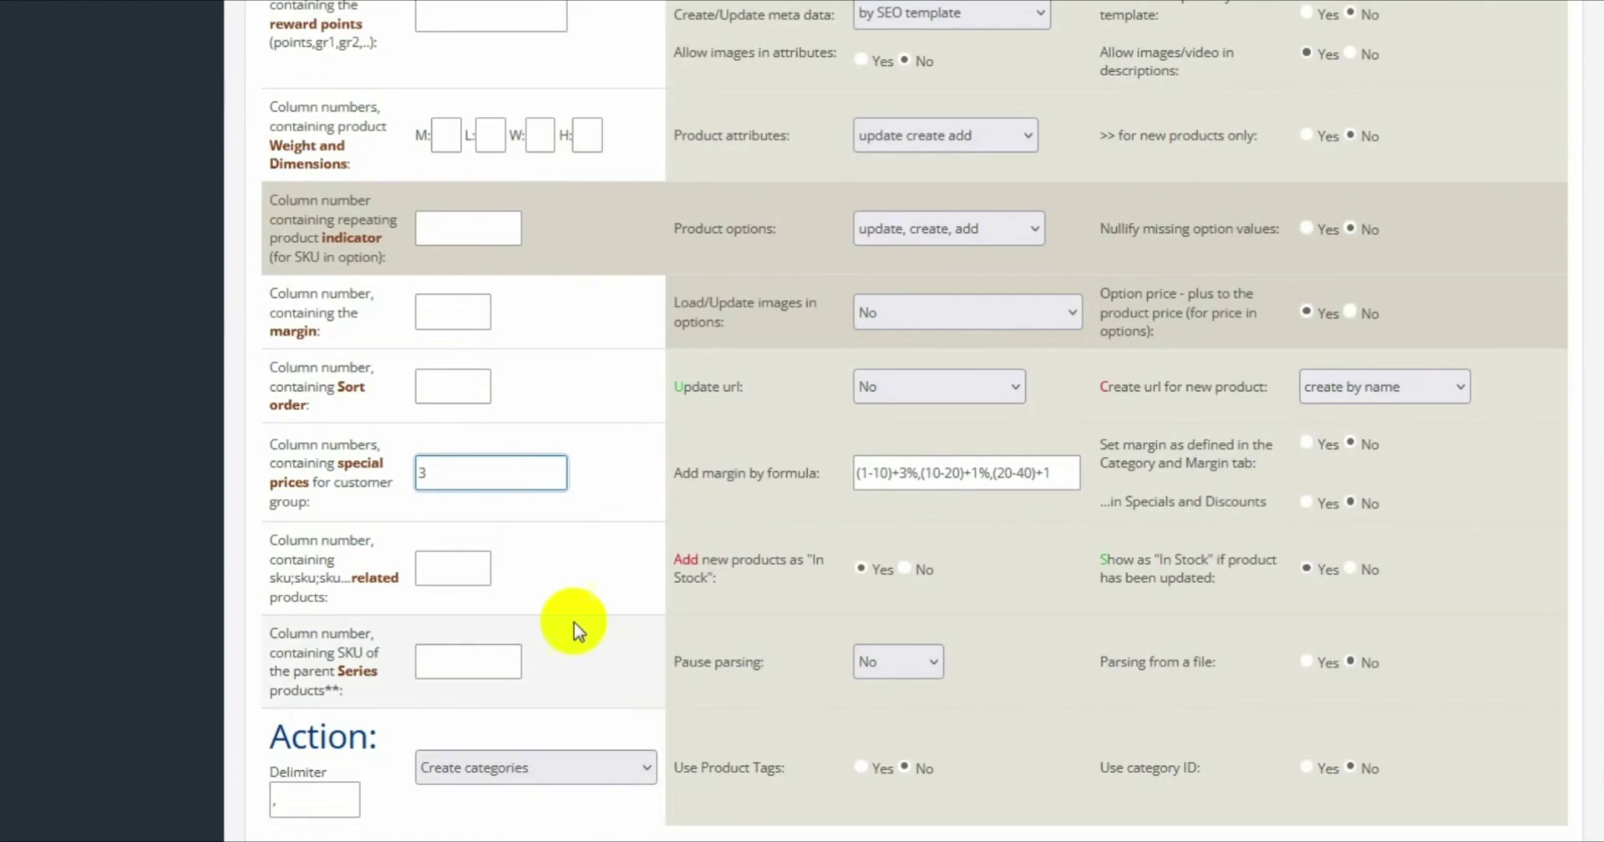
scroll(663, 627, "down", 1)
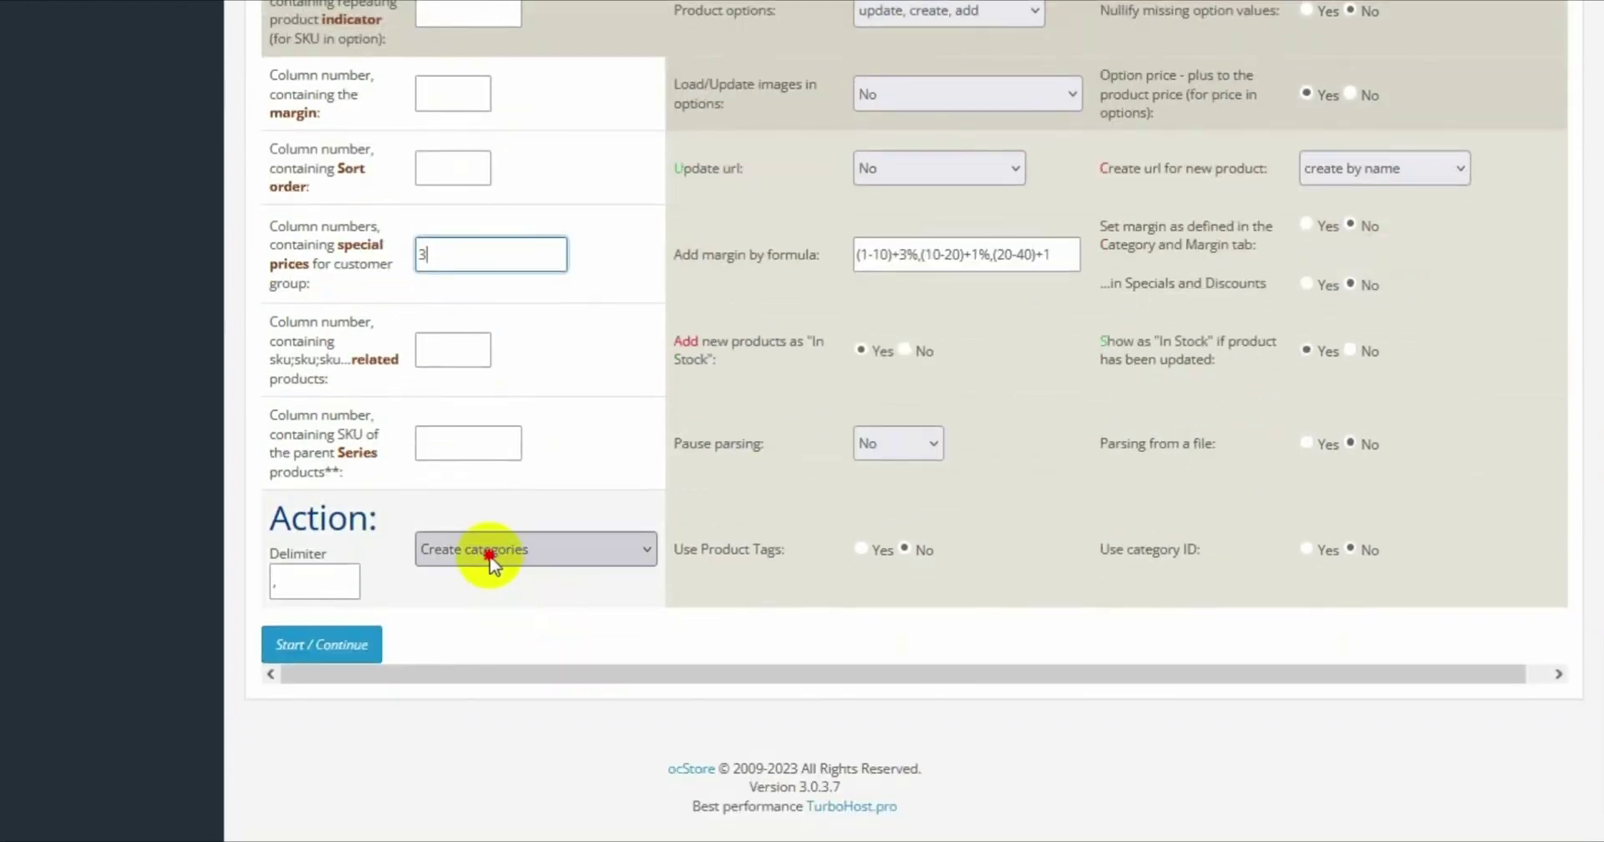
left_click(491, 548)
left_click(510, 82)
scroll(716, 358, "up", 20)
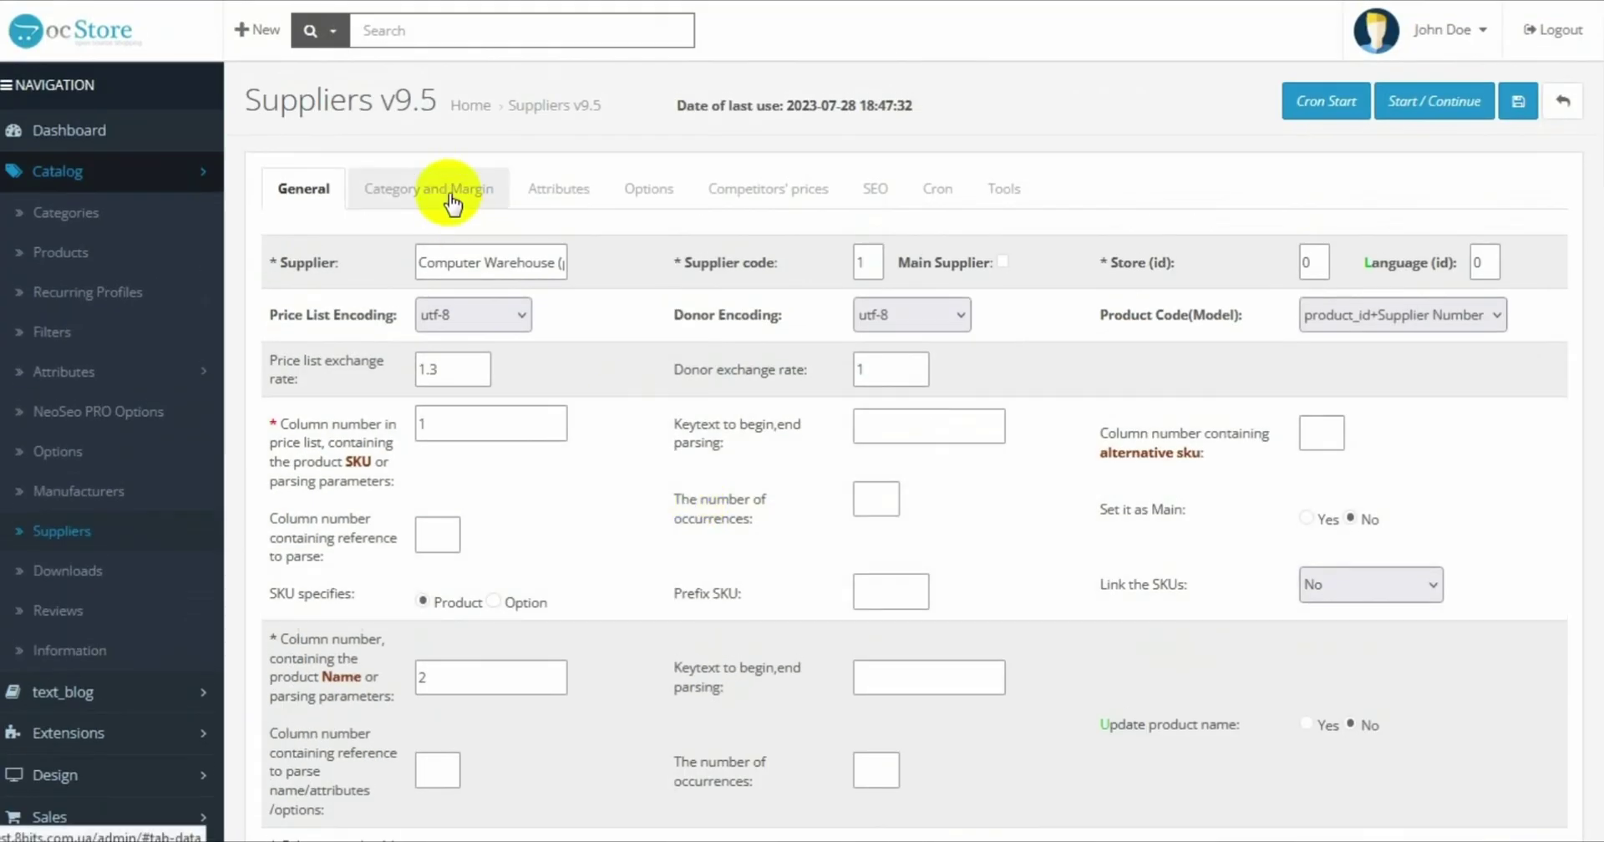
On Category and Margin, map Lap. MSI, Laptop Asus and Laptop Aser to store categories
left_click(451, 201)
scroll(806, 563, "down", 10)
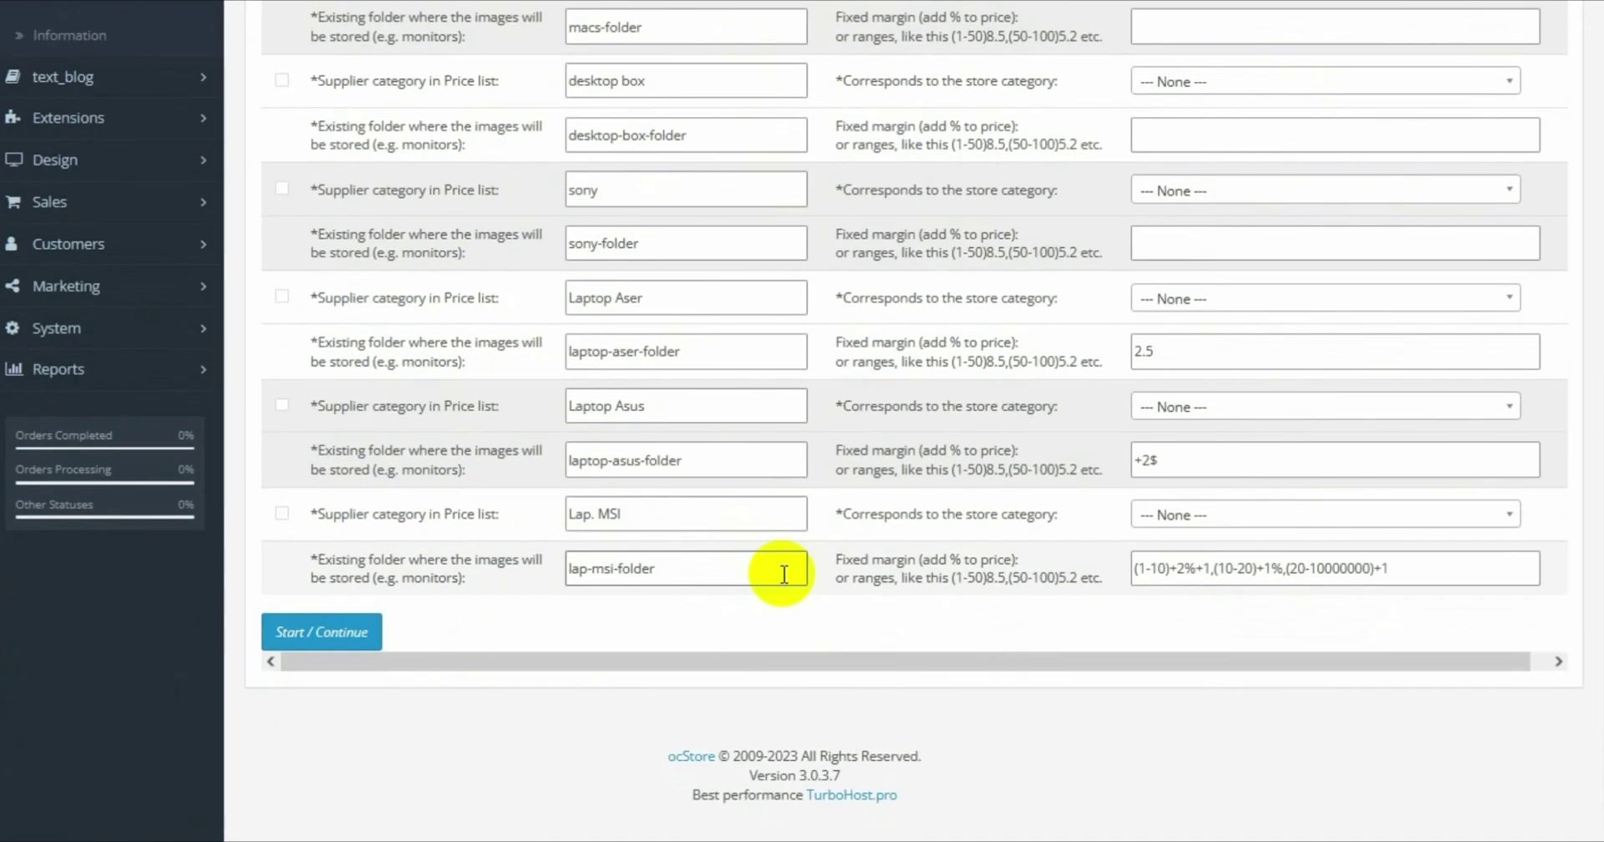
left_click(1185, 523)
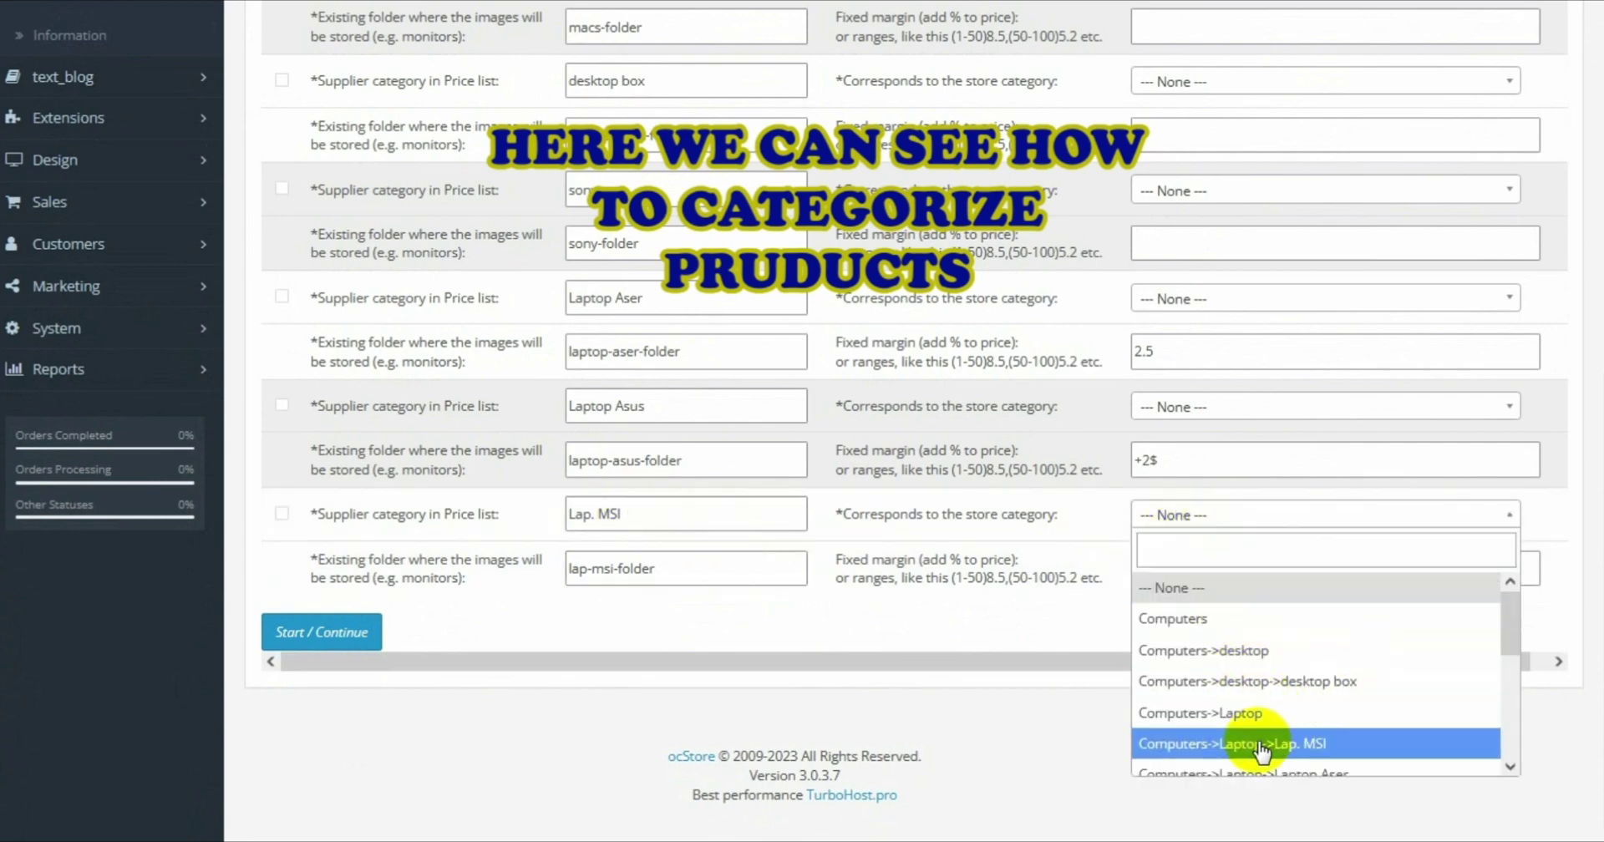
left_click(1168, 741)
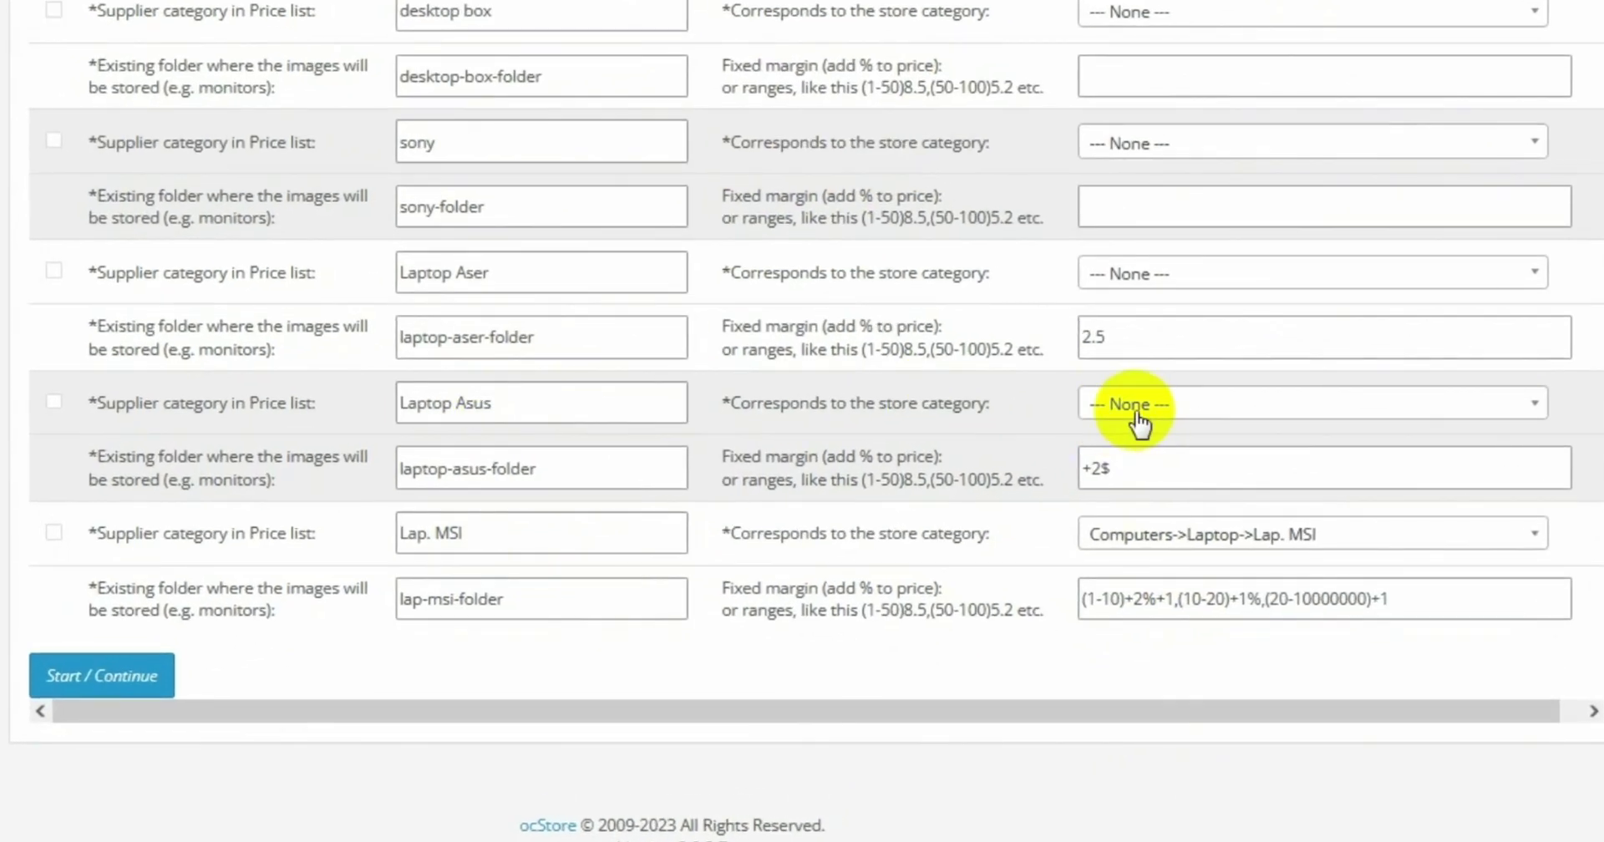
left_click(1136, 413)
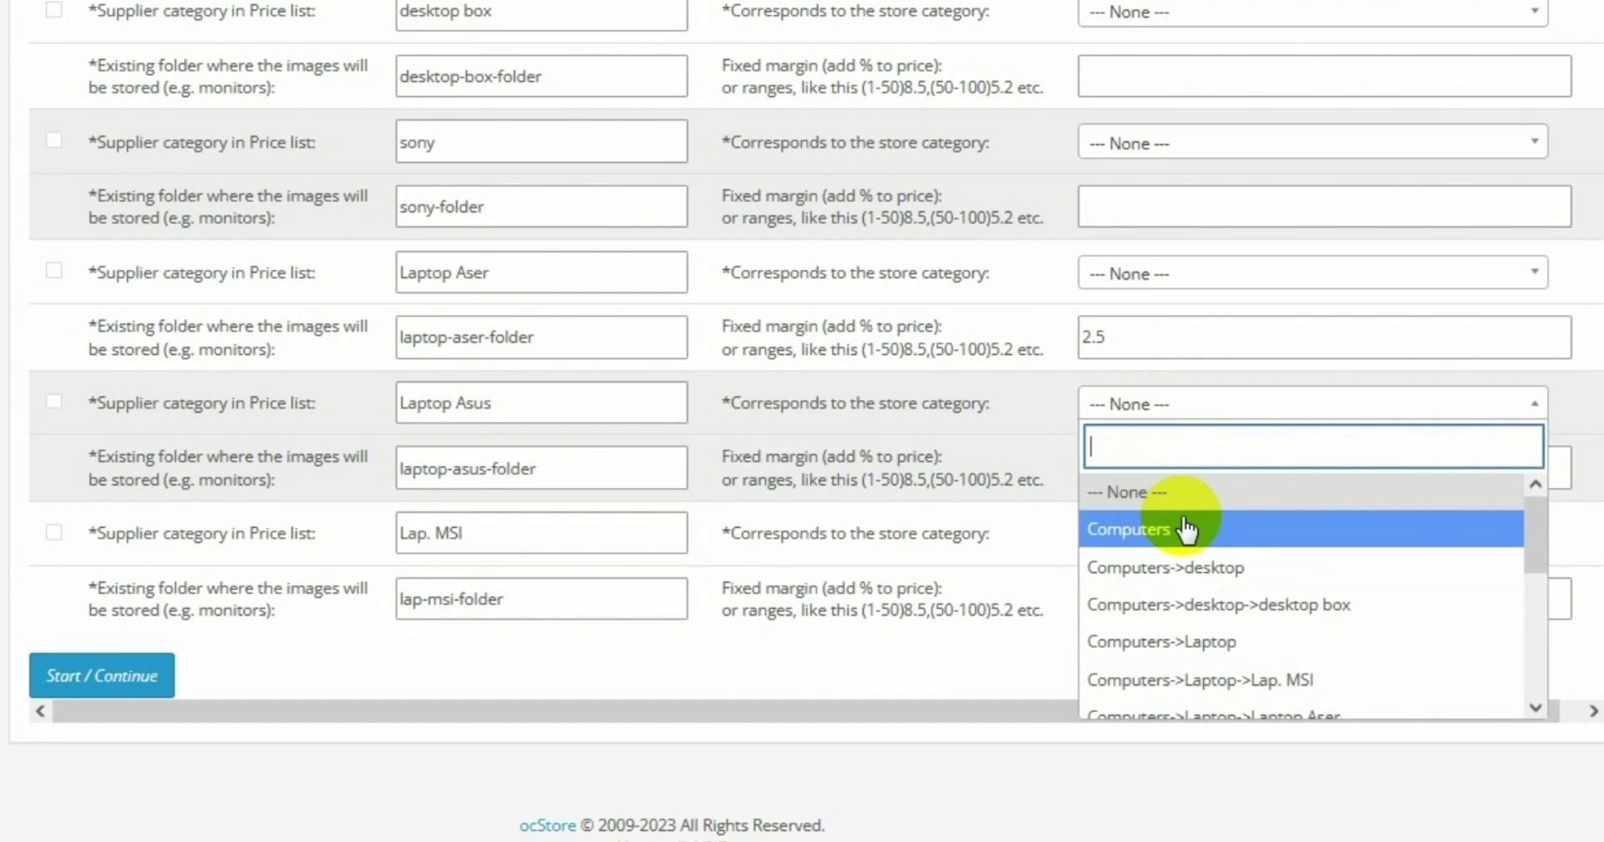
scroll(1153, 547, "down", 1)
left_click(1209, 633)
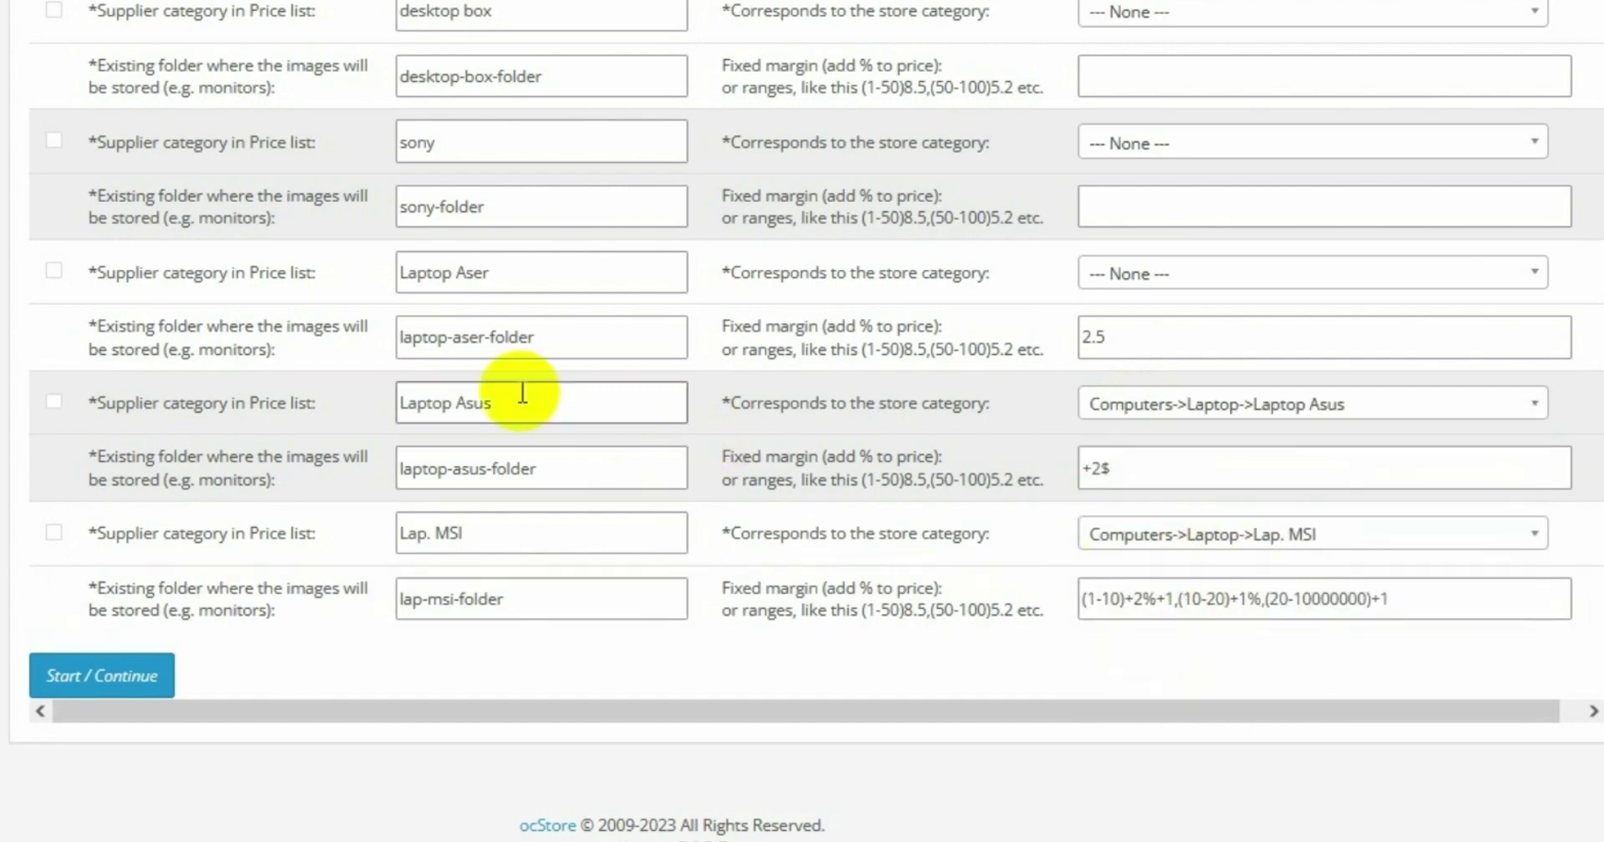
left_click(1117, 274)
type("aser")
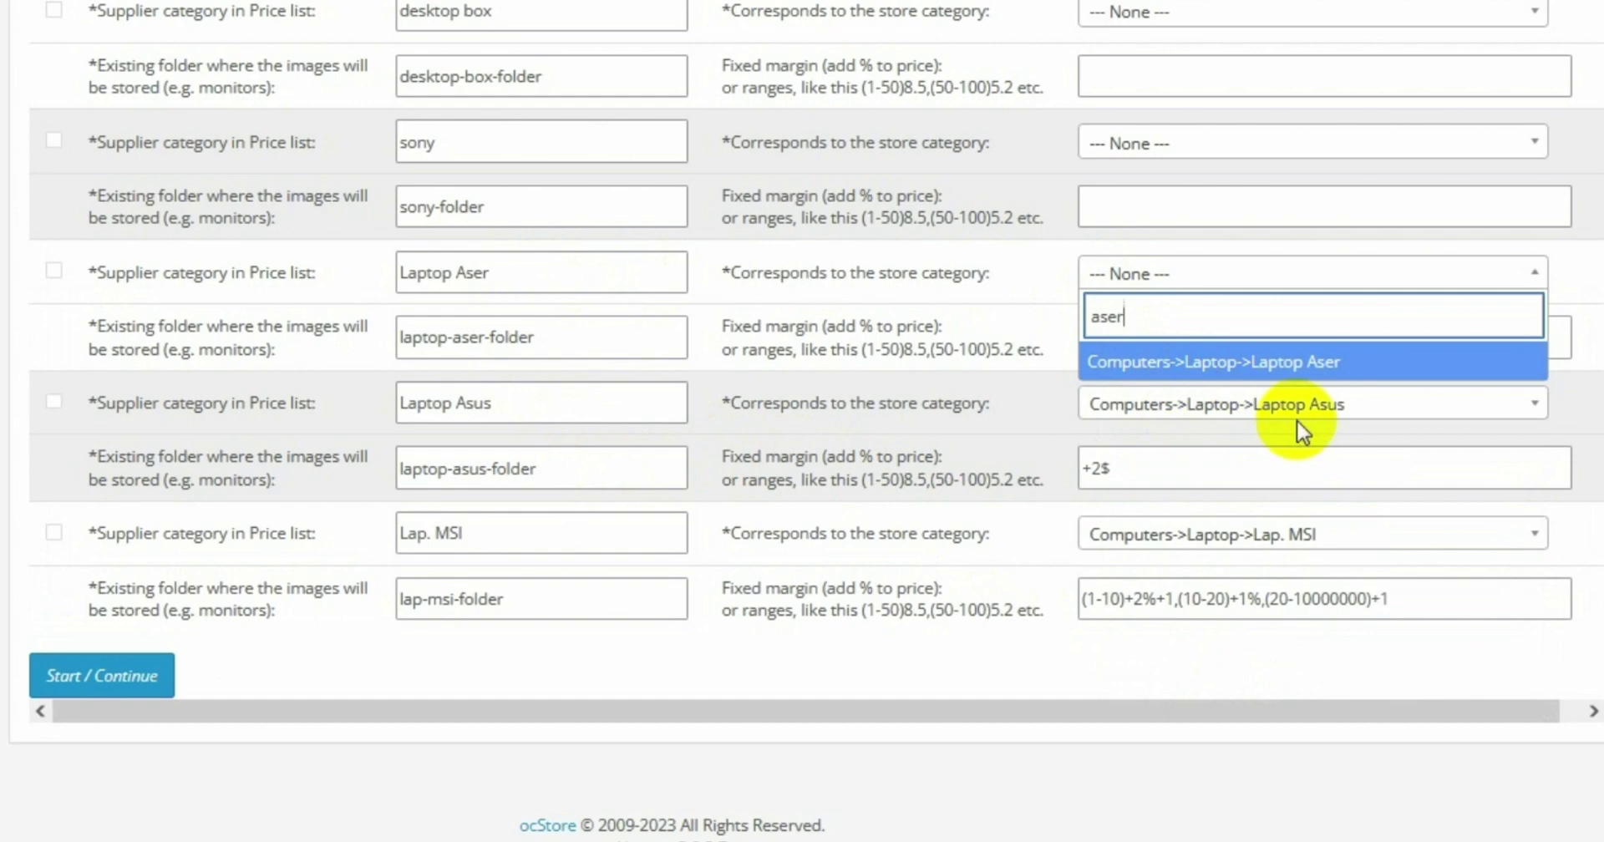
left_click(1204, 361)
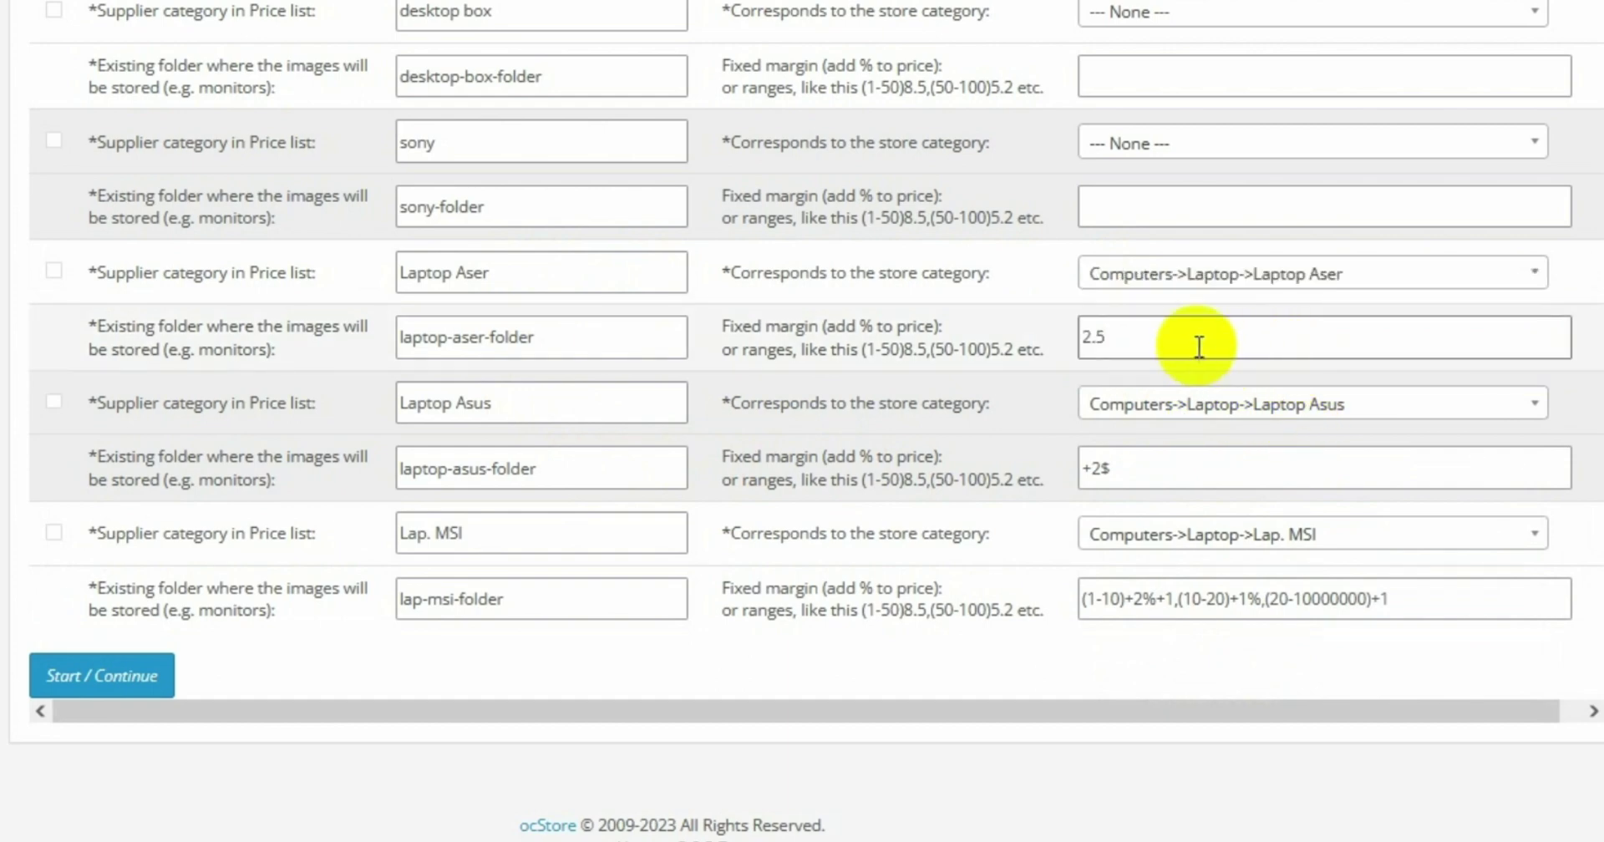
Map sony, desktop box and Macs to their Computers subcategories and save the settings
left_click(1122, 146)
type("so")
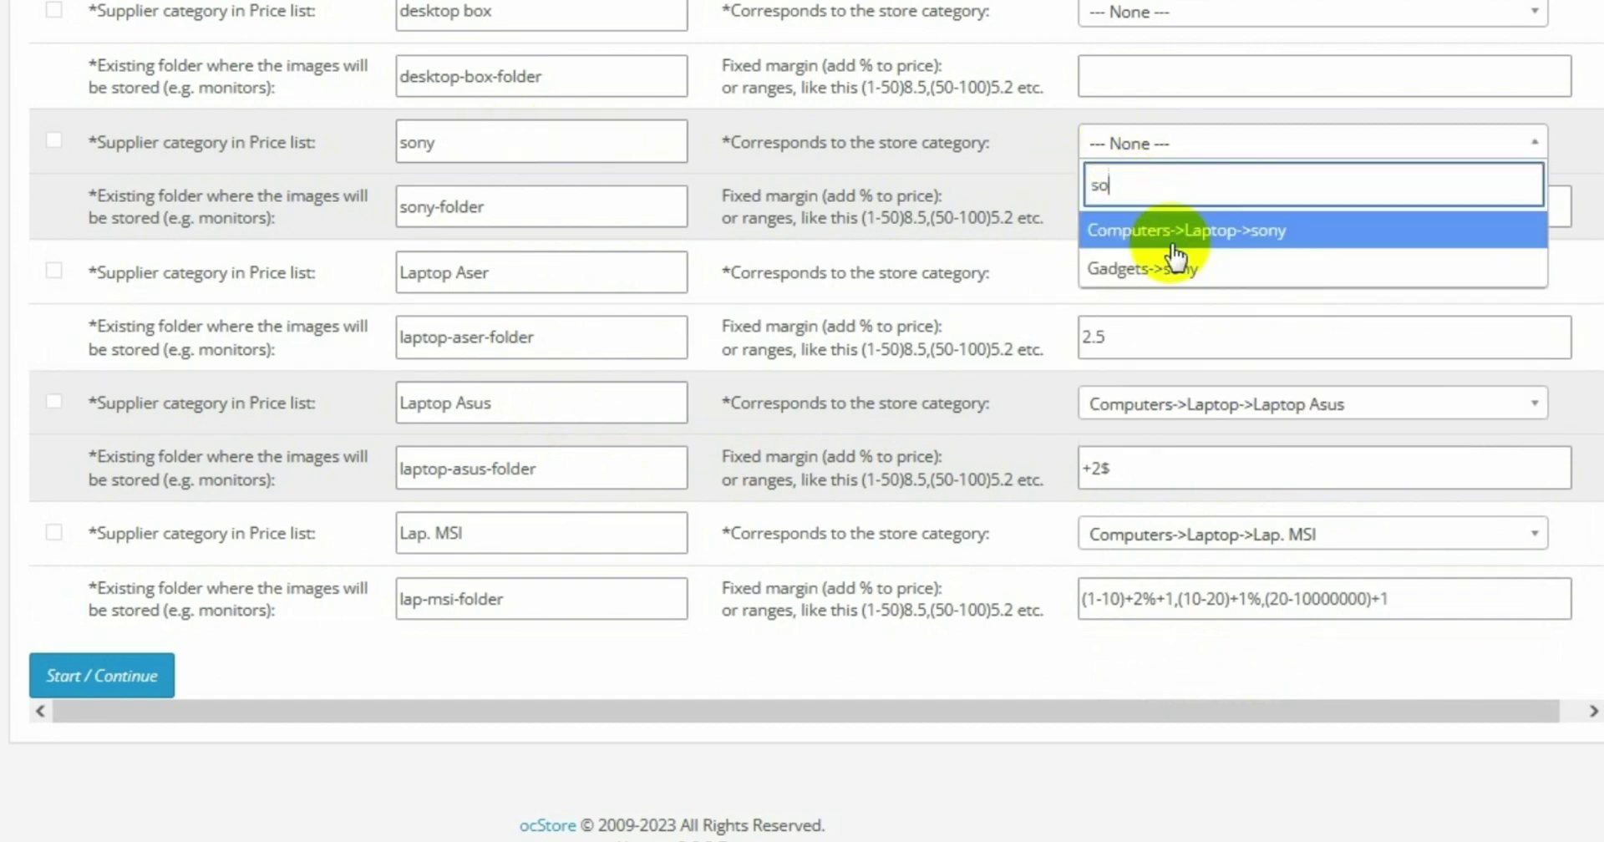
left_click(1128, 233)
scroll(1002, 268, "up", 2)
left_click(1153, 144)
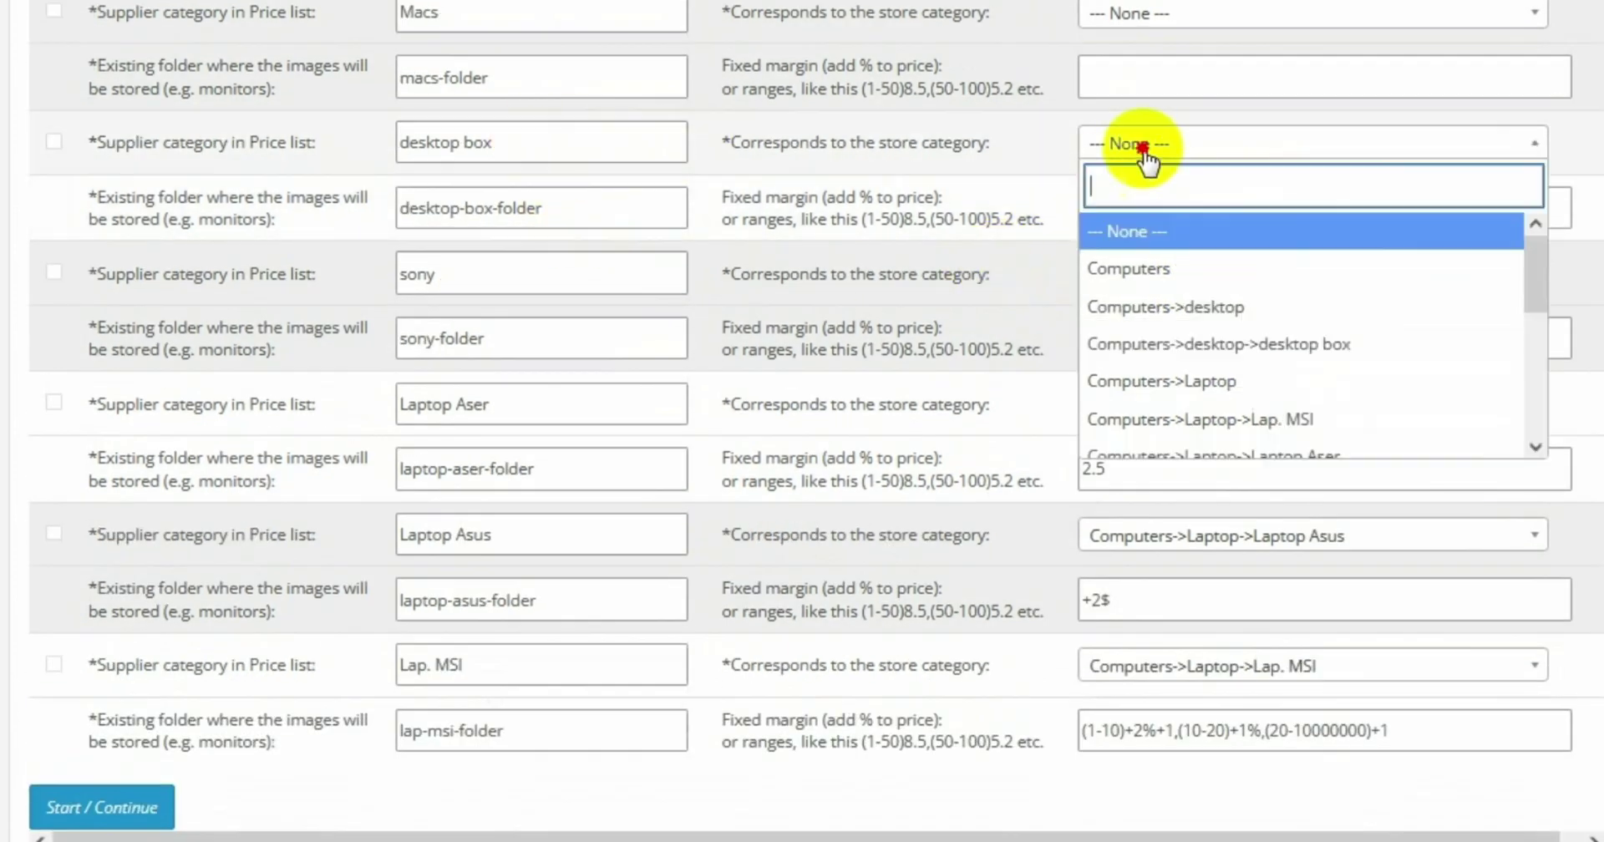
left_click(1191, 345)
scroll(1061, 330, "up", 3)
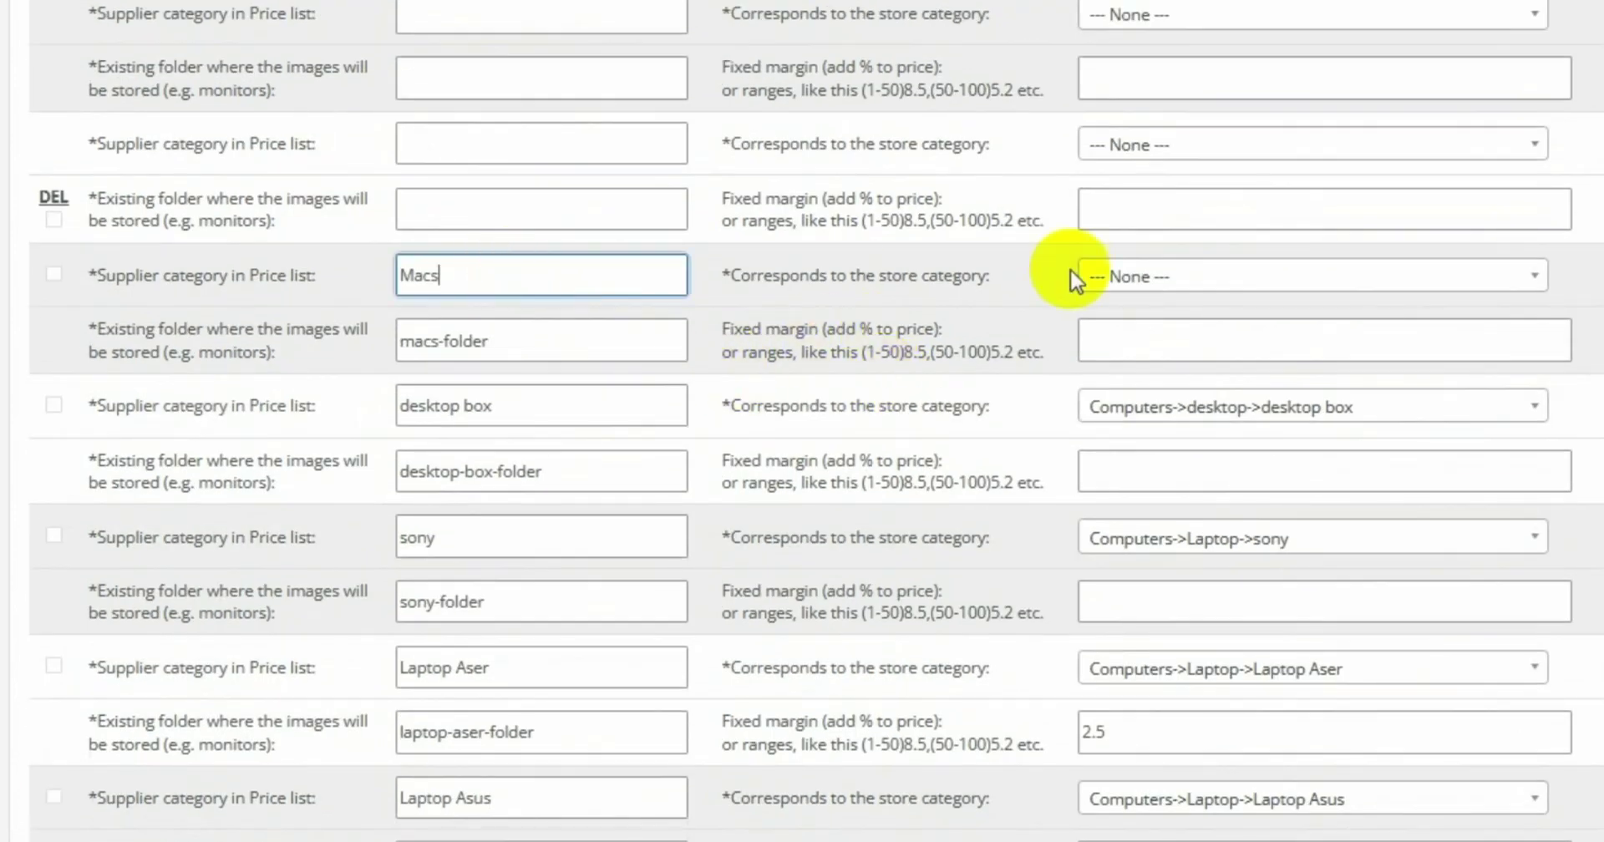
left_click(1129, 280)
type("mac")
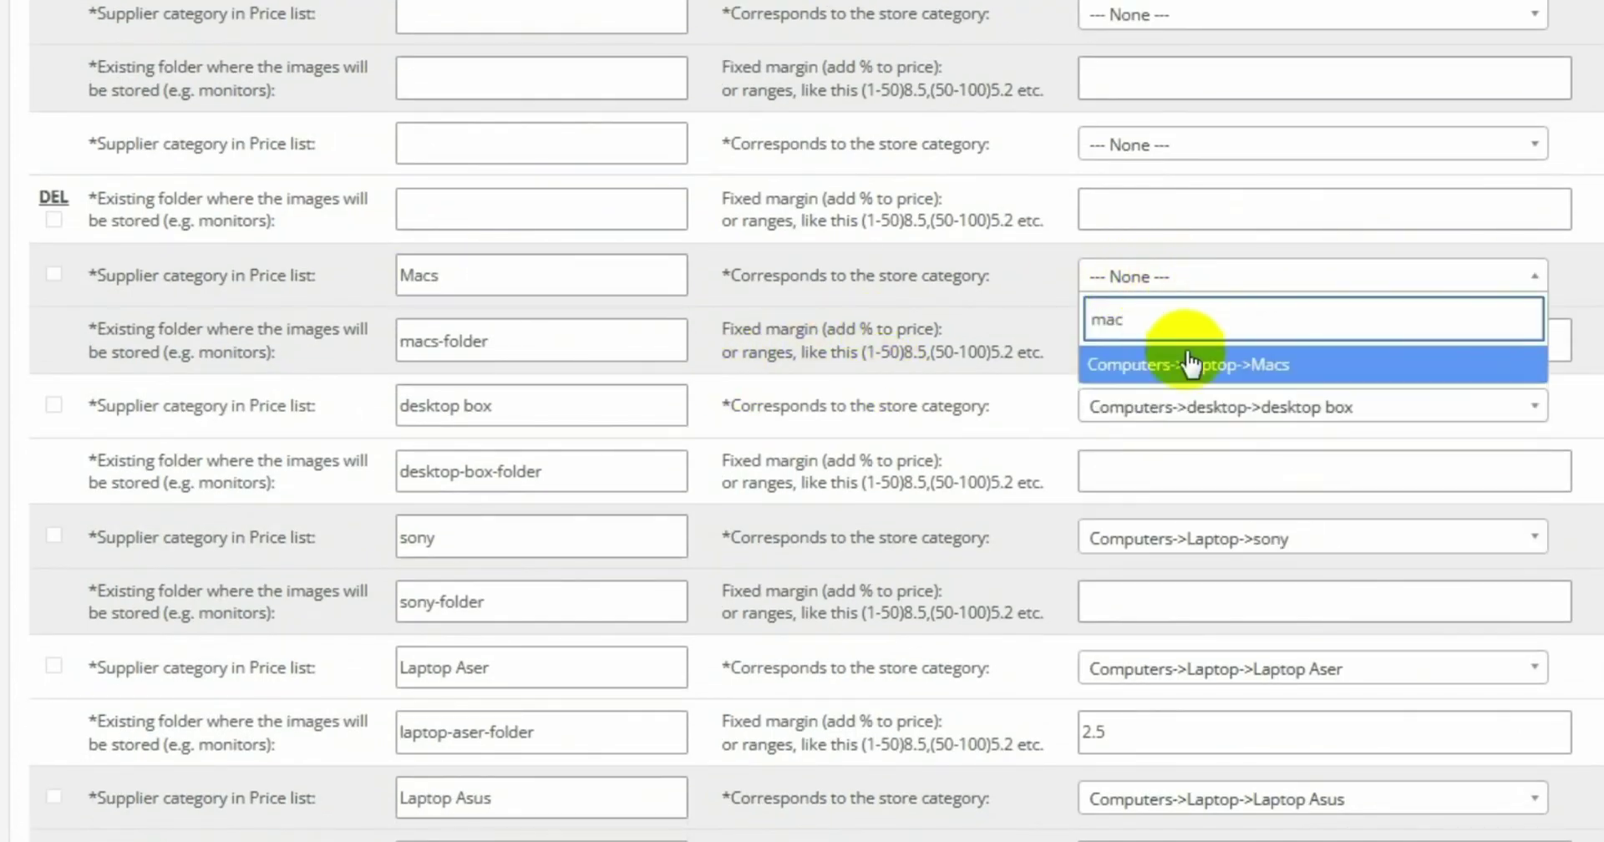
left_click(1182, 361)
scroll(662, 518, "down", 5)
scroll(663, 518, "up", 8)
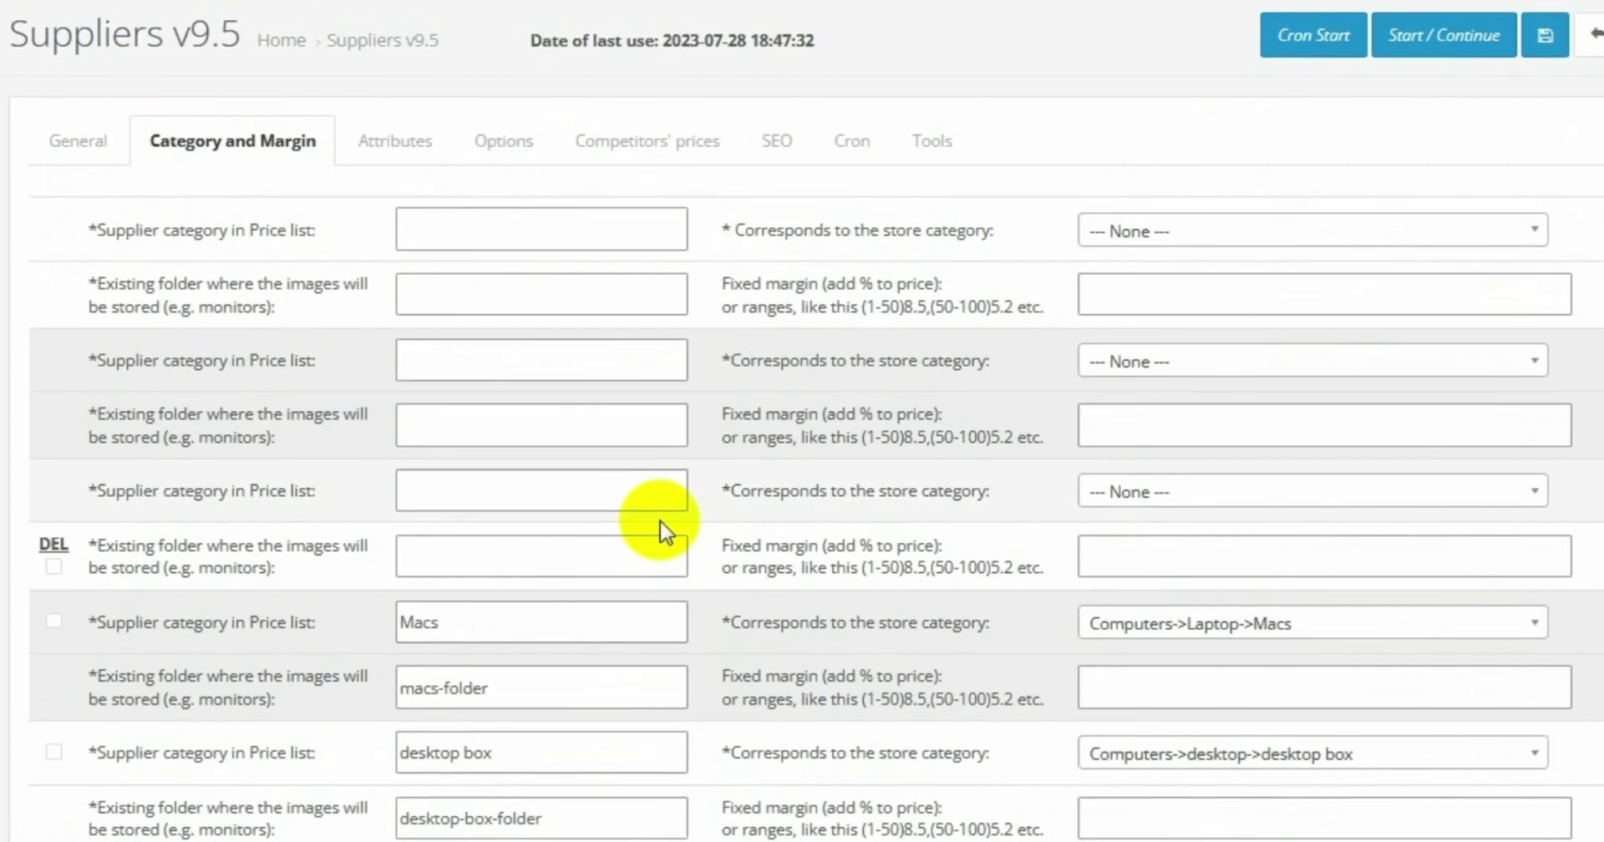
left_click(1522, 48)
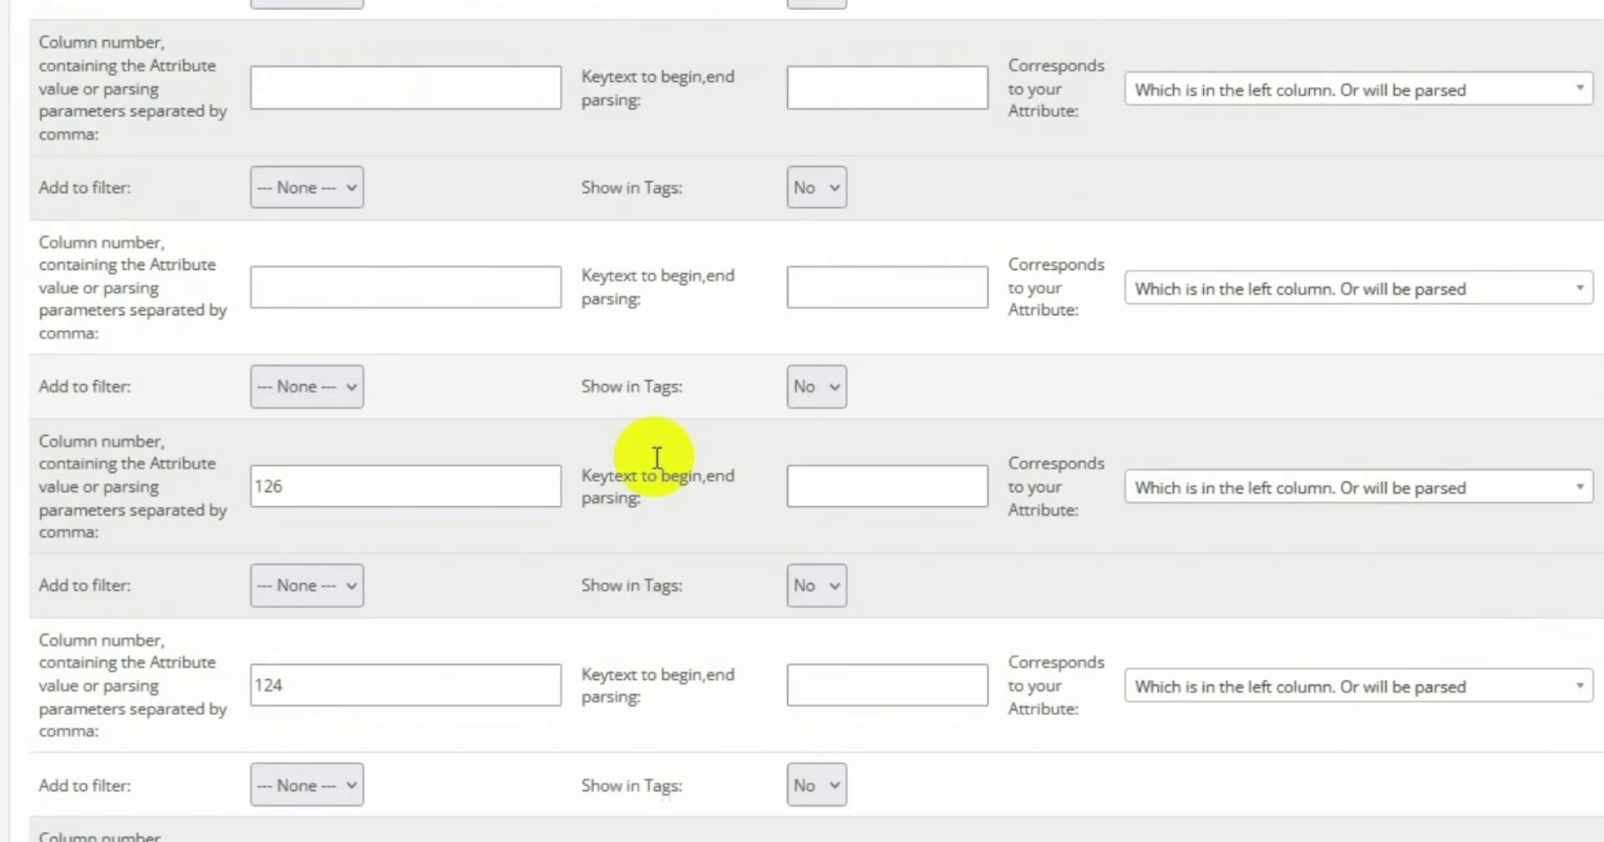
Review the attributes linked to columns 21 and 24 in the supplier form
scroll(657, 457, "down", 20)
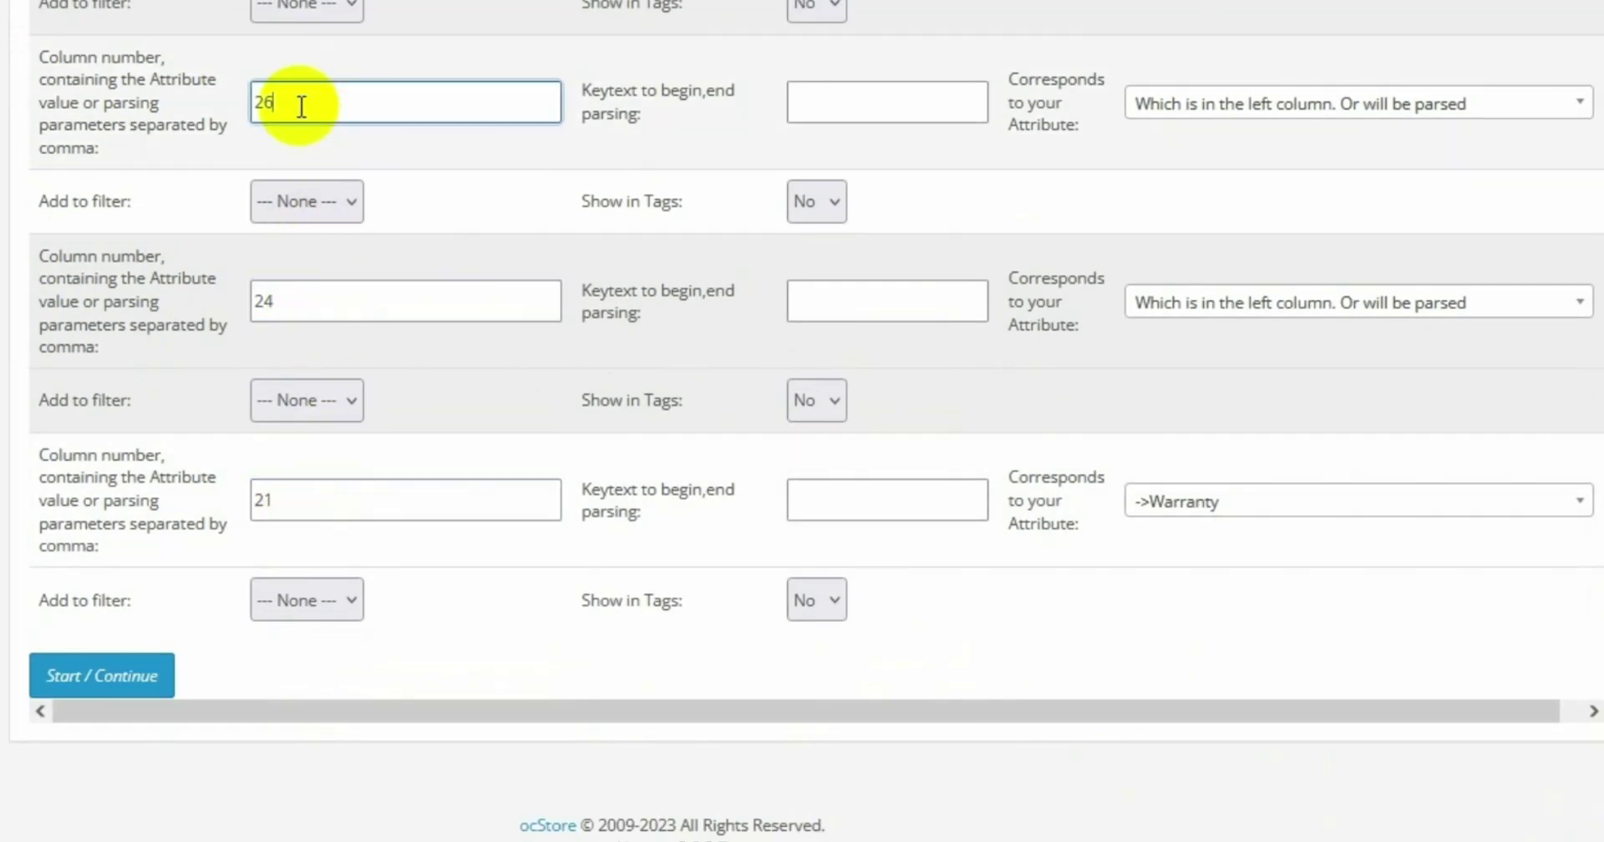
left_click(1228, 501)
left_click(1192, 514)
left_click(284, 305)
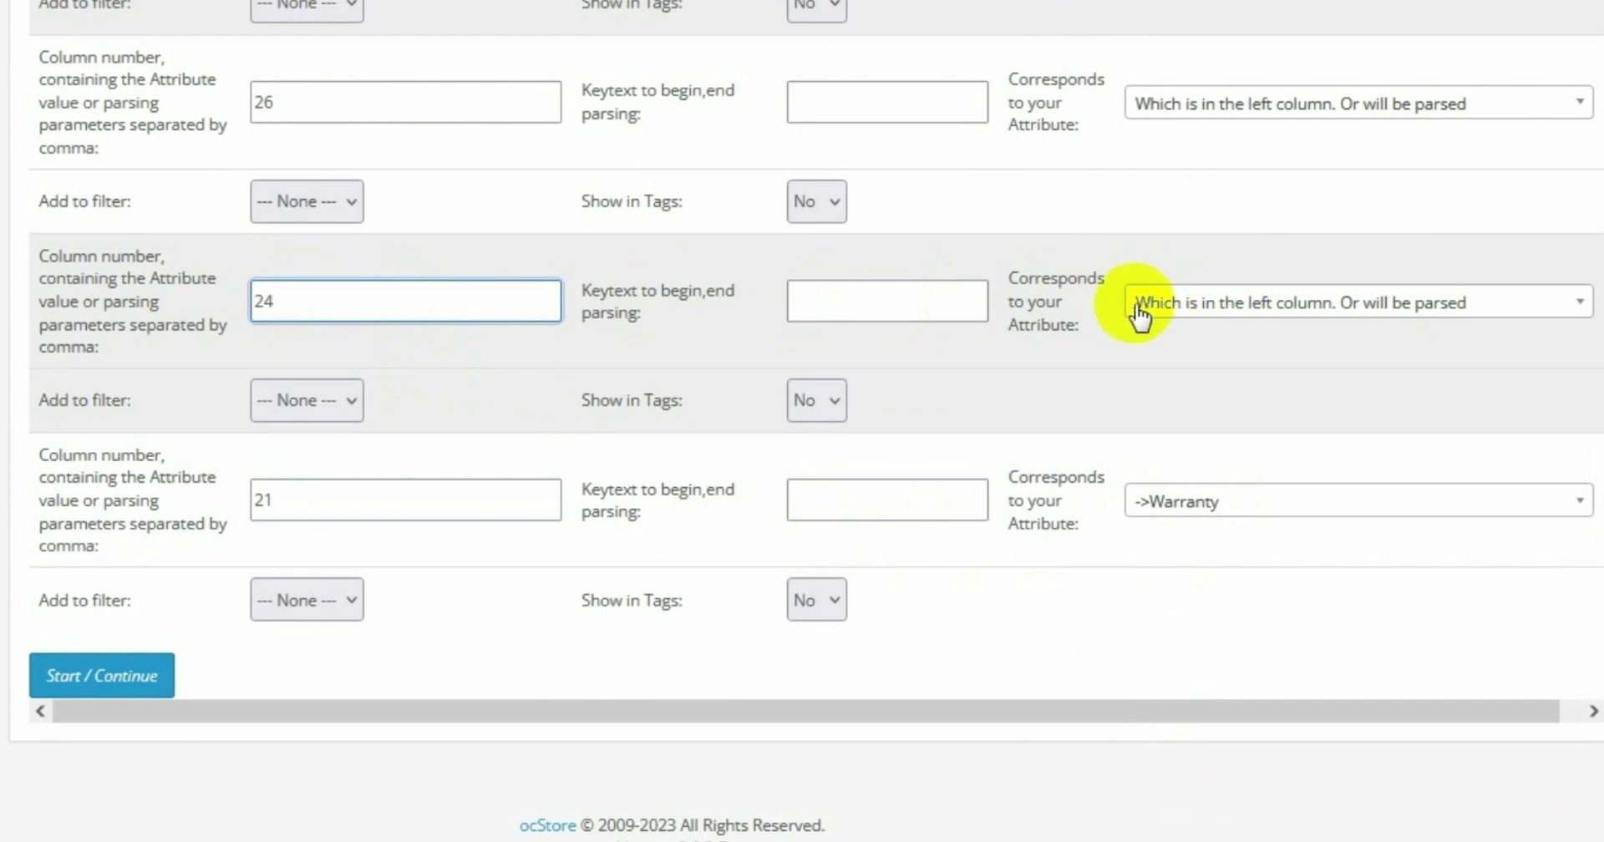
Compare attribute columns 23–26 and the special price column in the price spreadsheet
left_click(666, 773)
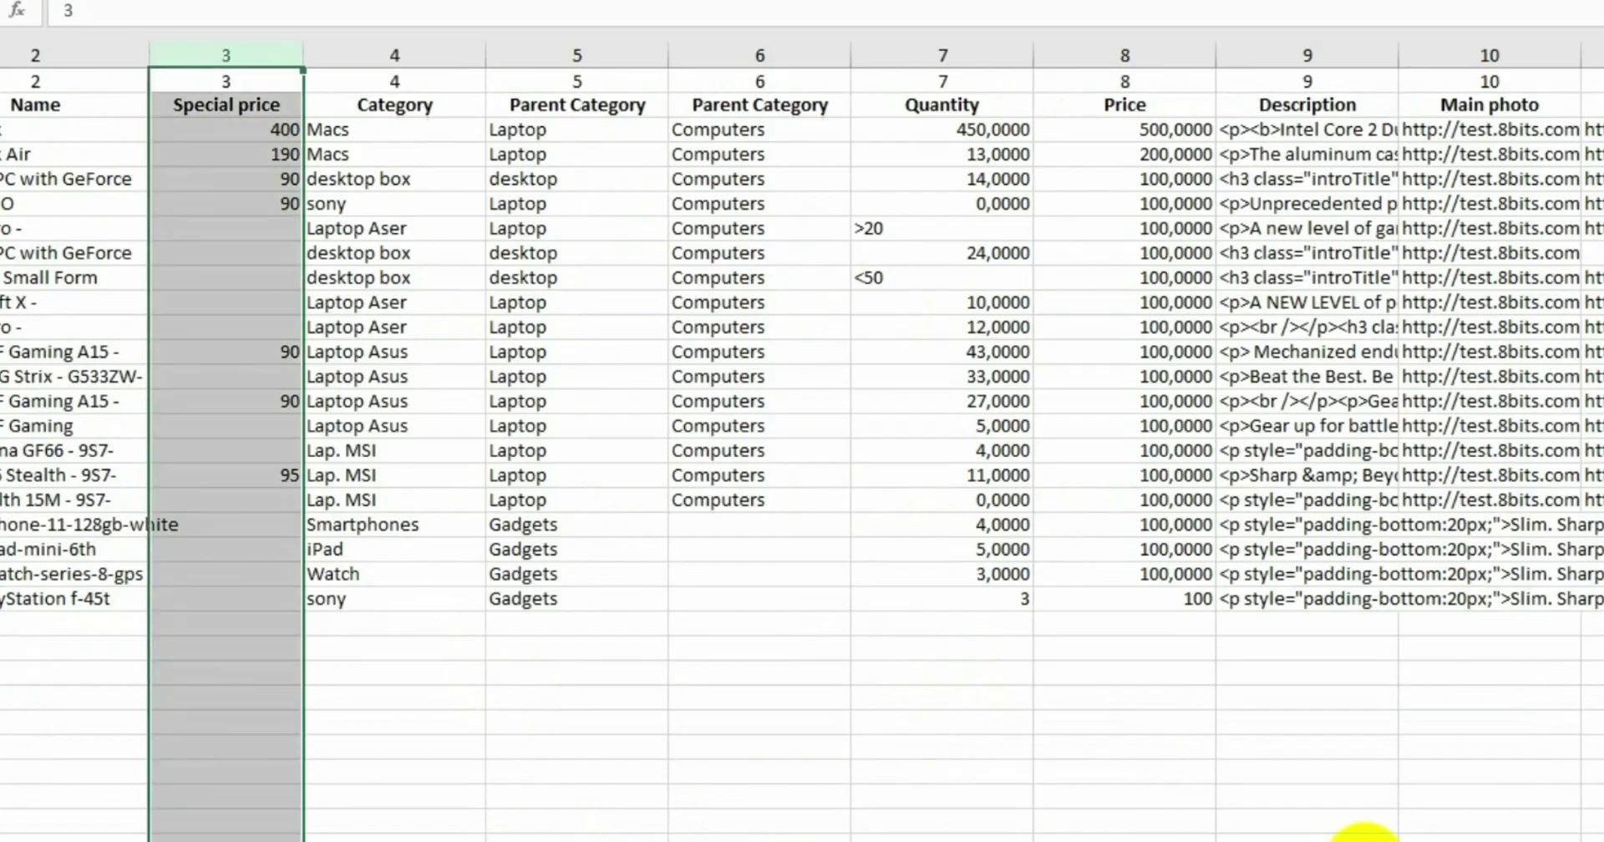
left_click(1522, 824)
scroll(1228, 674, "right", 6)
left_click(1114, 56)
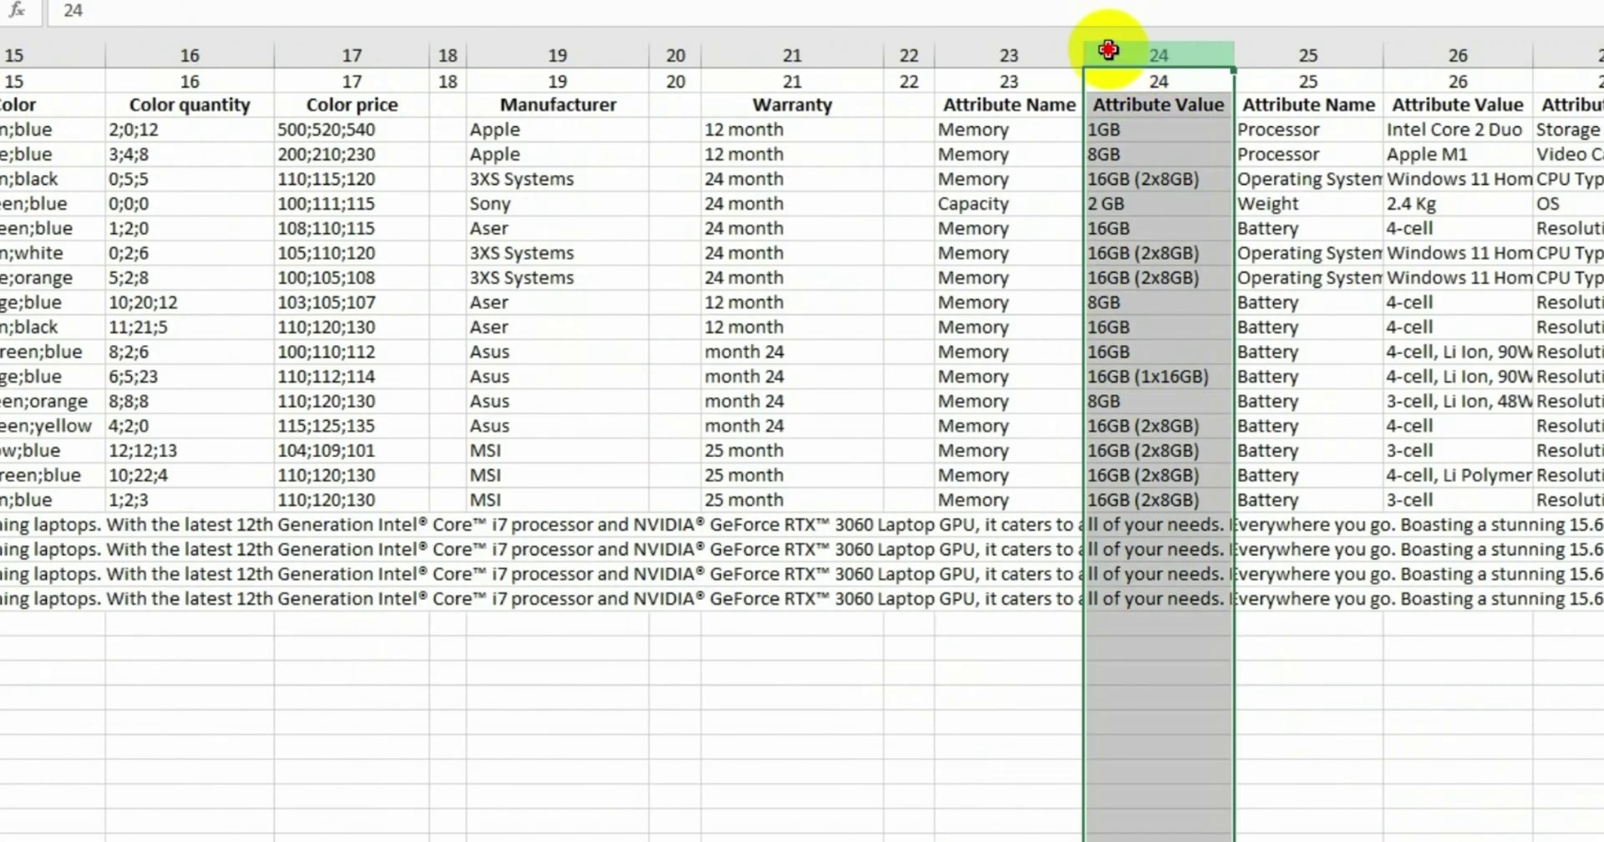
key("shift+Left")
left_click_drag(1454, 52, 1332, 52)
key("alt+Tab")
Check the column 30 attribute value and return to the top of the form
scroll(304, 334, "up", 5)
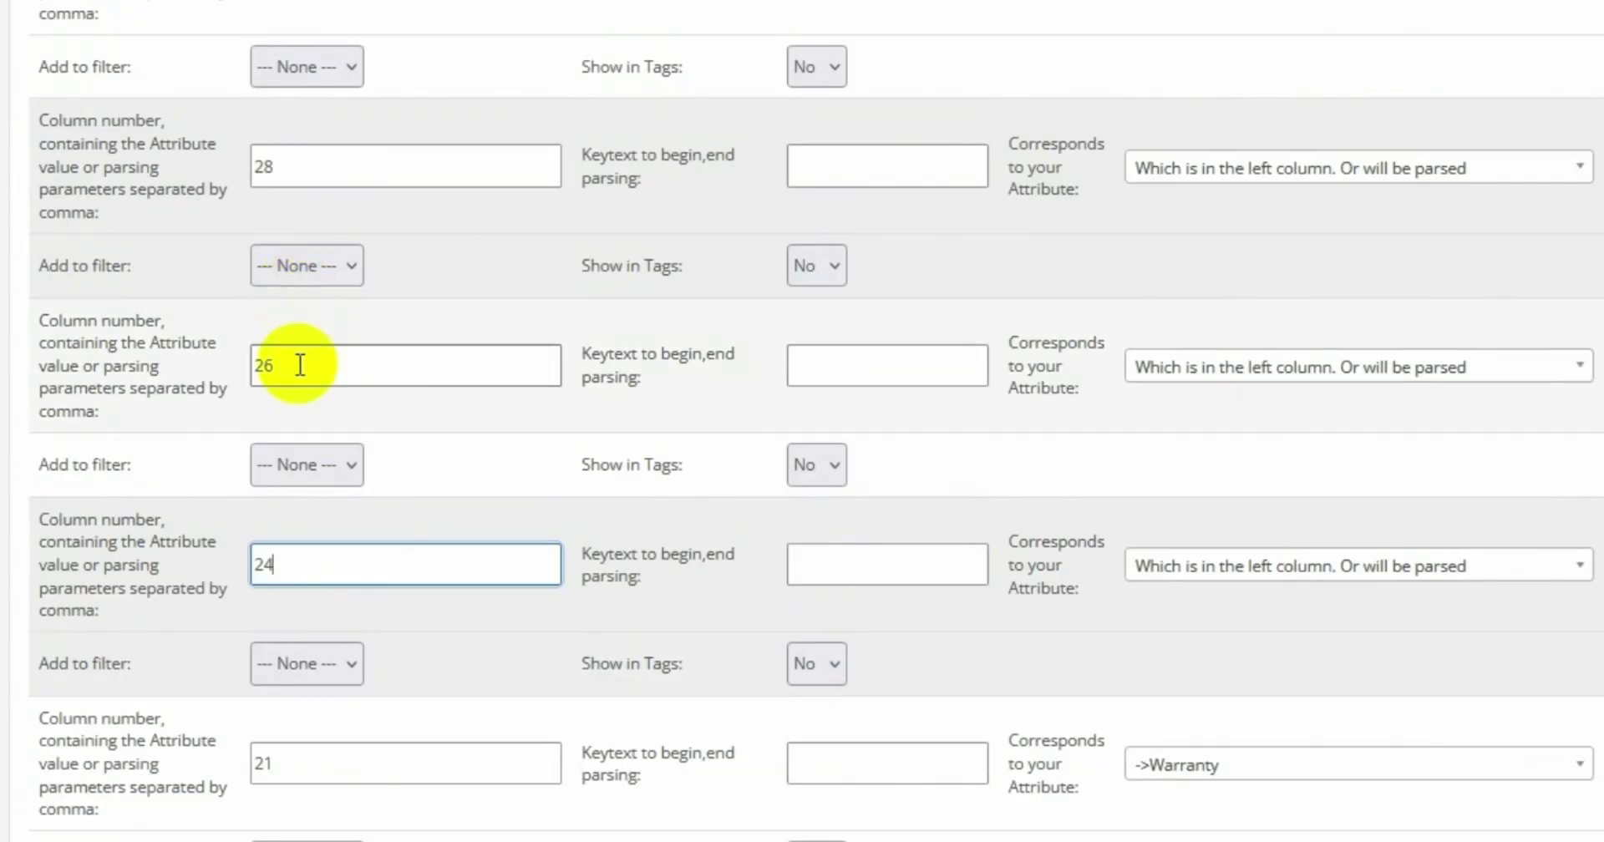
left_click(304, 301)
scroll(304, 159, "up", 3)
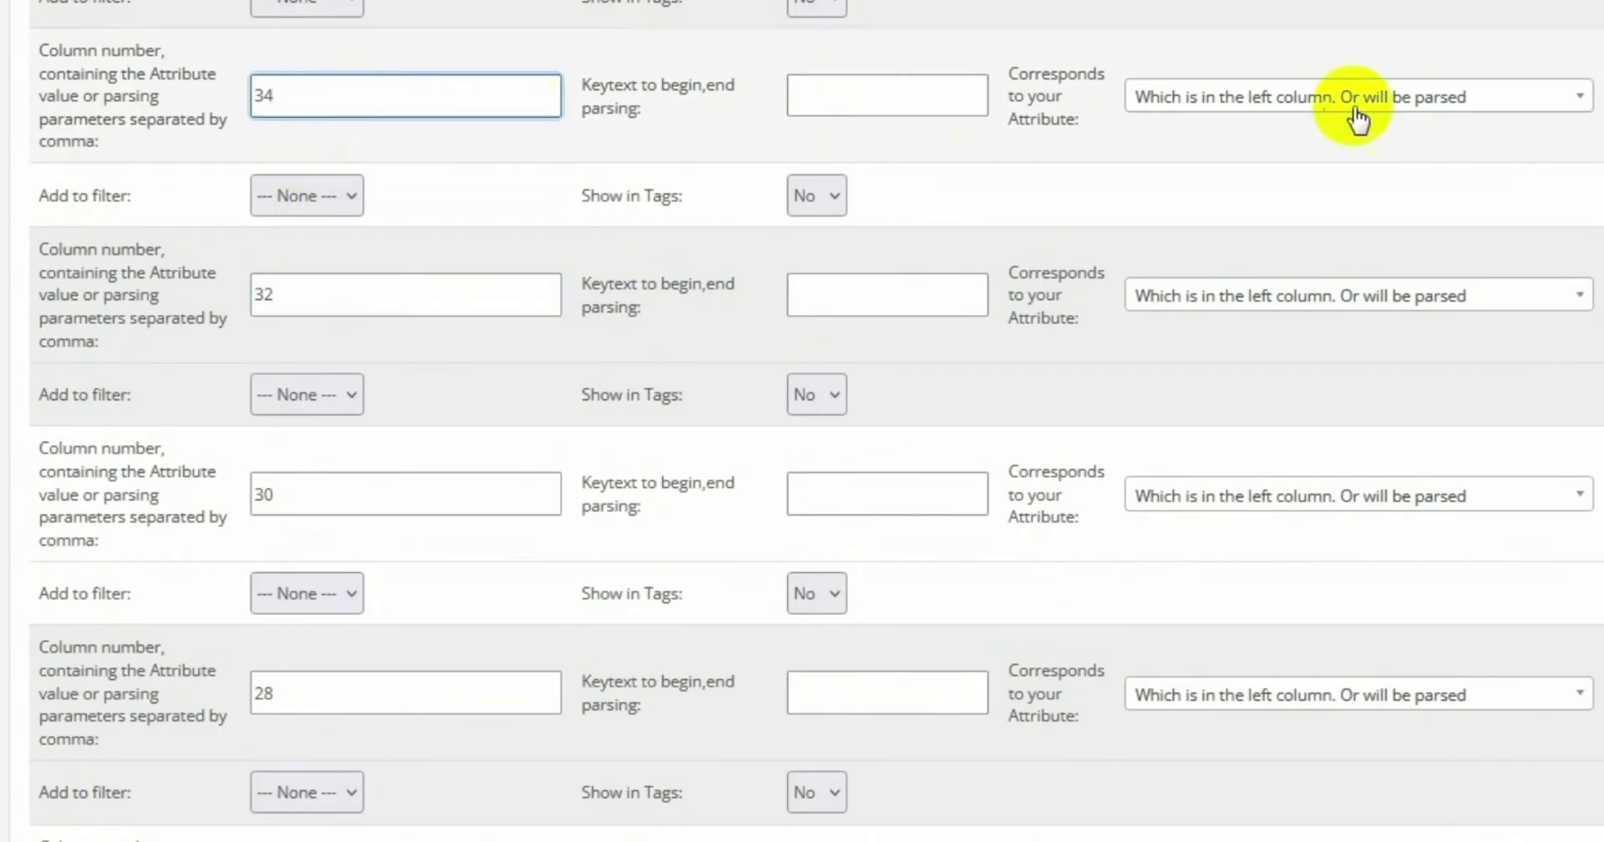
scroll(584, 276, "up", 20)
scroll(580, 273, "up", 10)
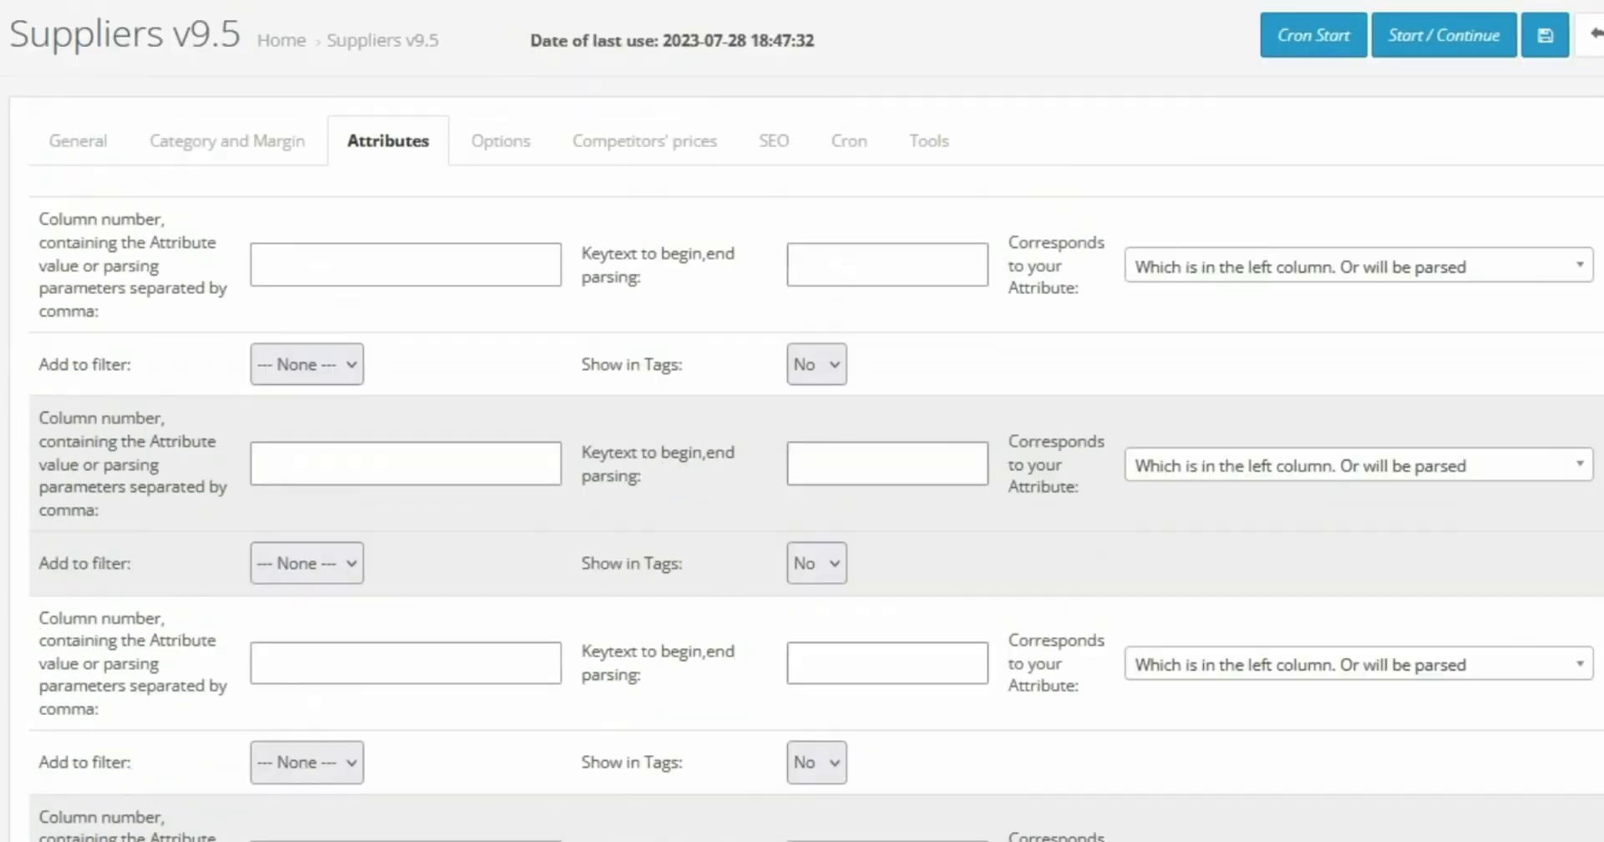
Verify the colour option mapping against spreadsheet columns 15, 16 and 17
left_click(513, 150)
left_click(635, 430)
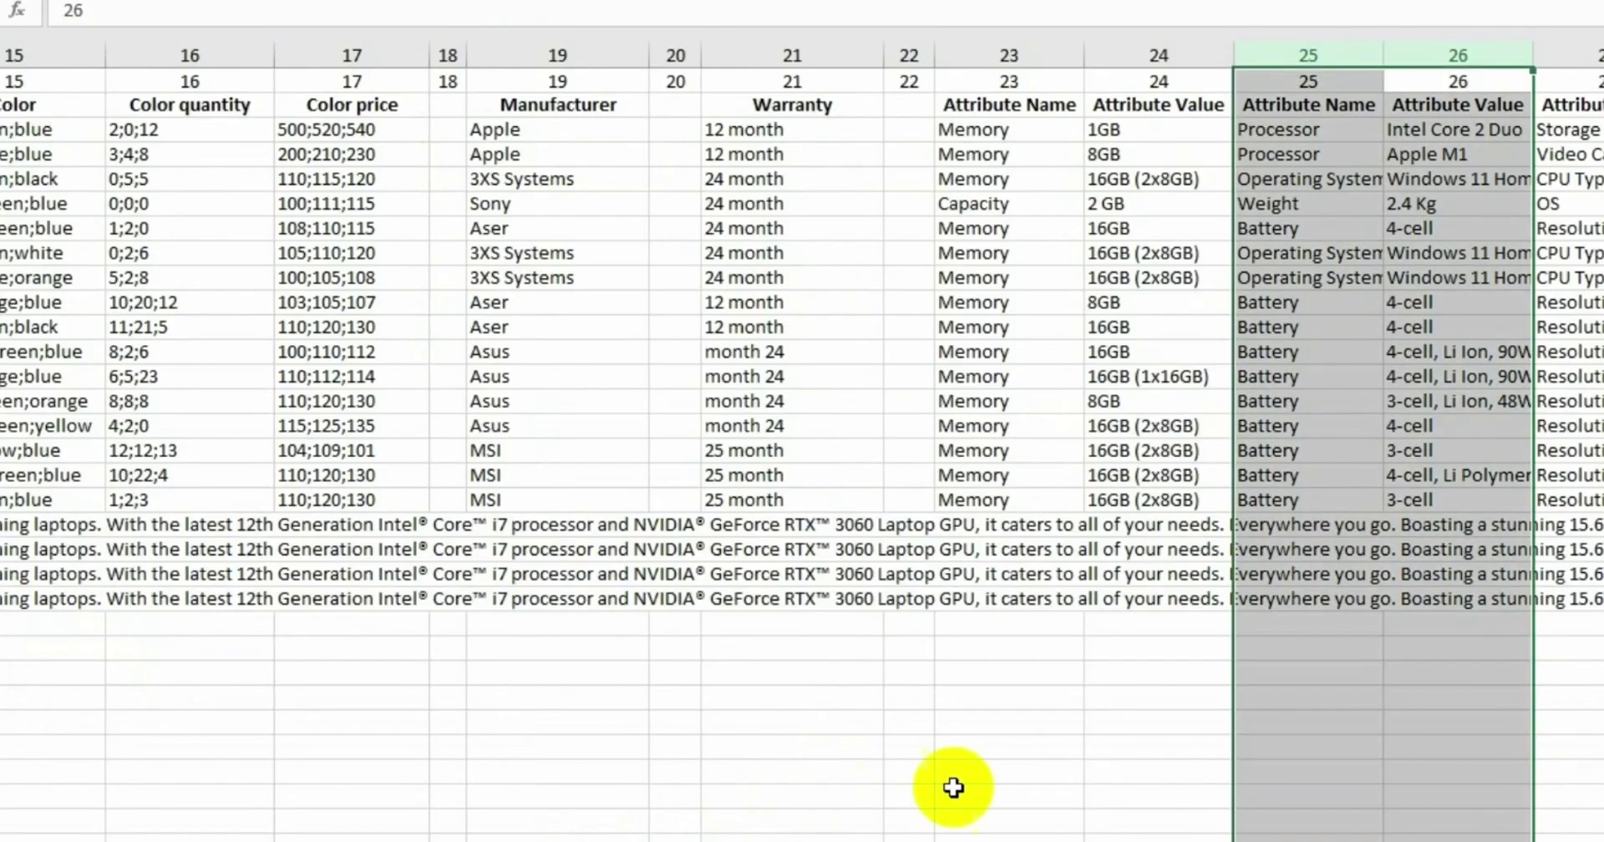
left_click(619, 668)
scroll(628, 399, "left", 5)
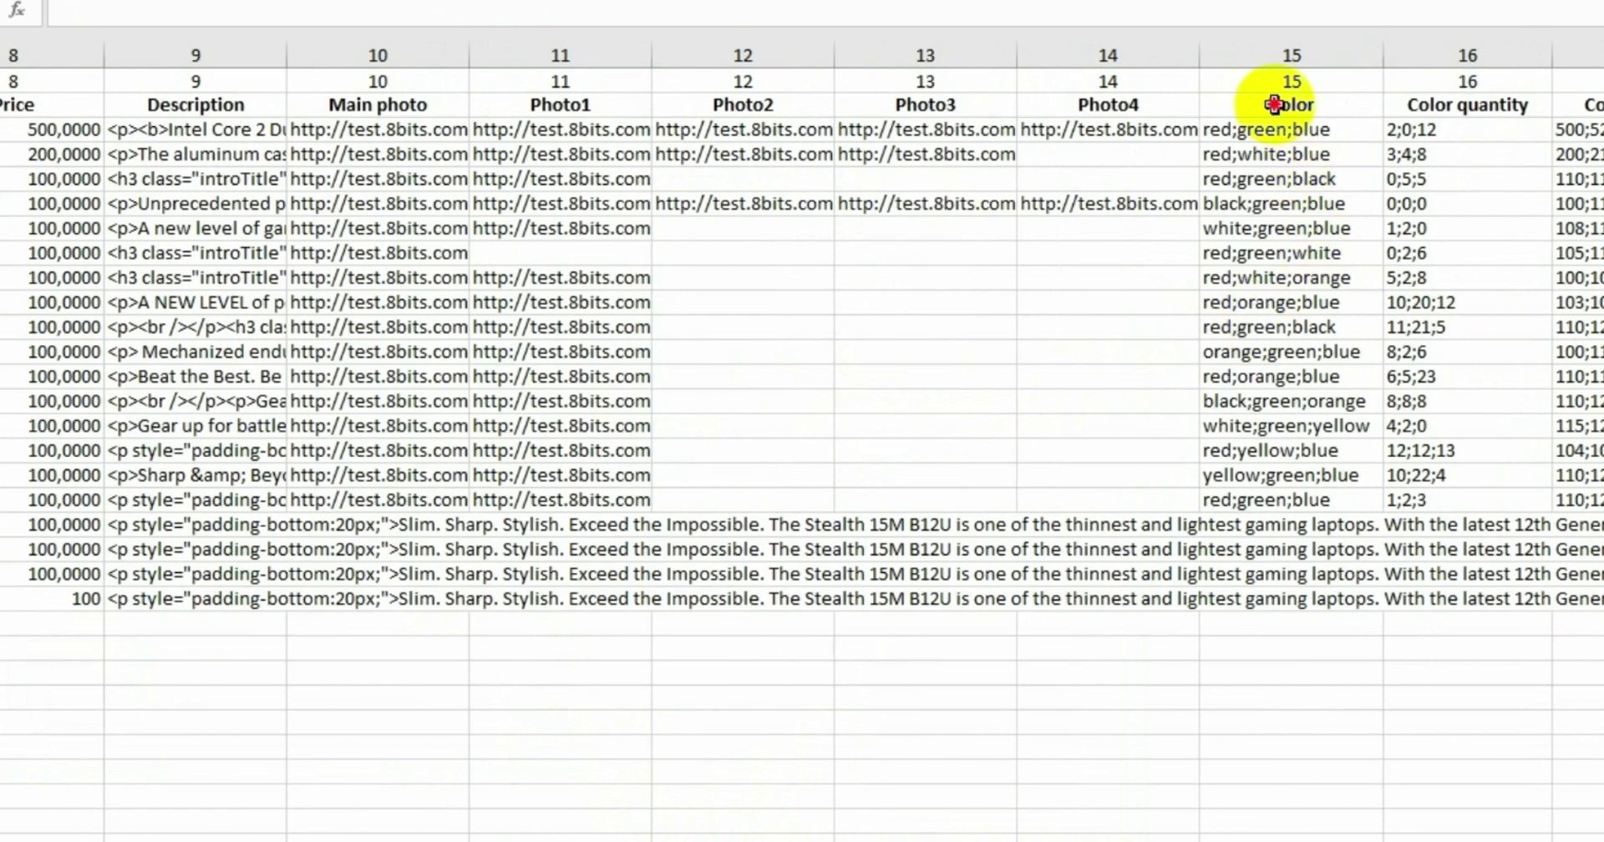
left_click(1276, 82)
key("ctrl+space")
left_click(1432, 52)
key("Right")
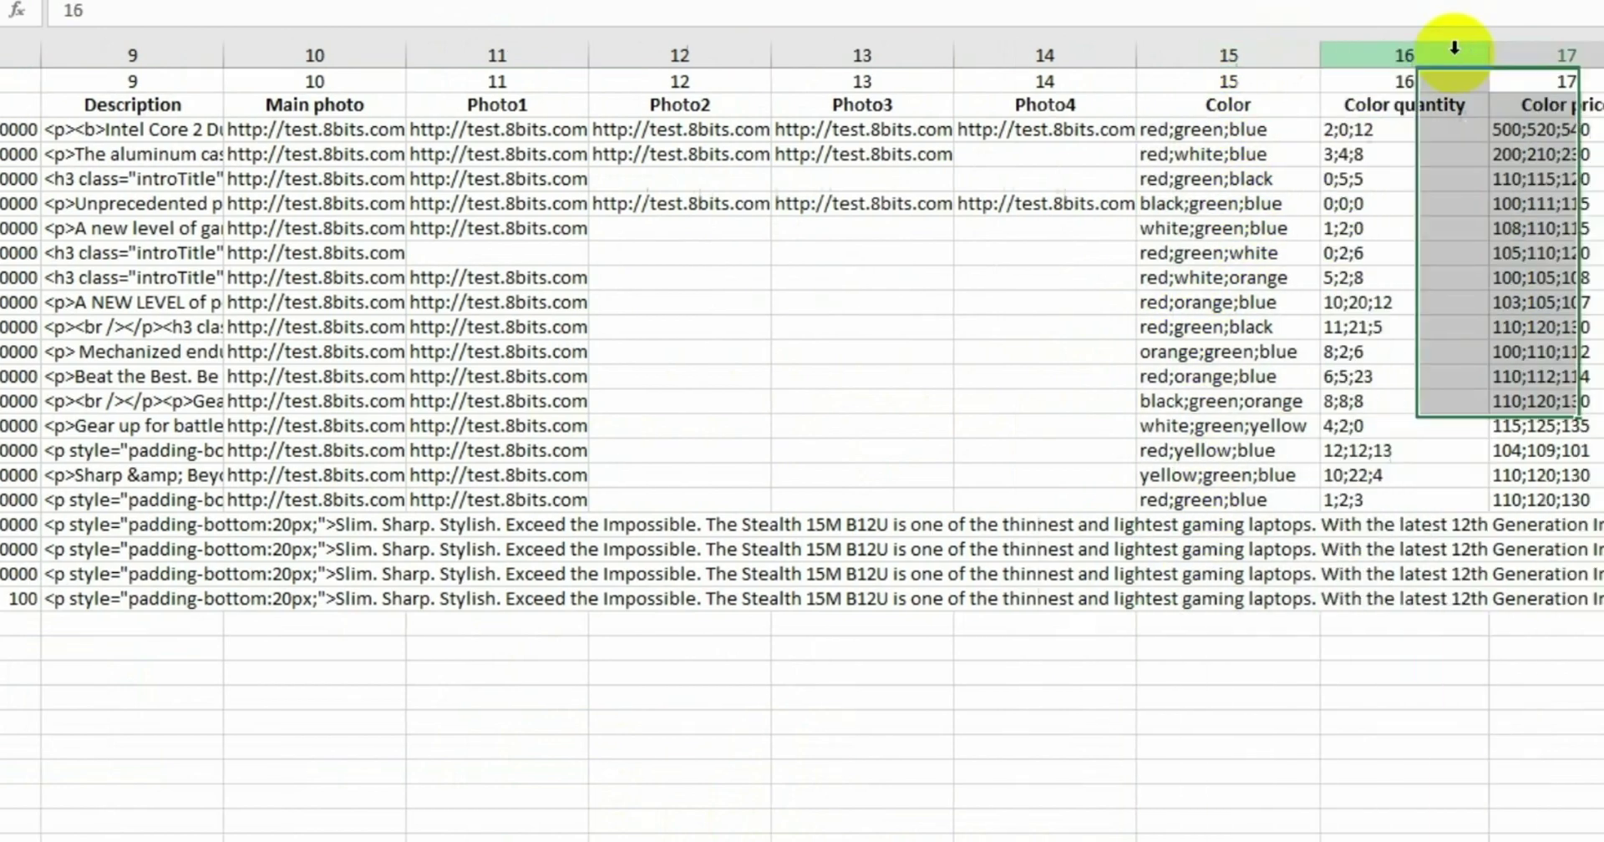
left_click(1429, 46)
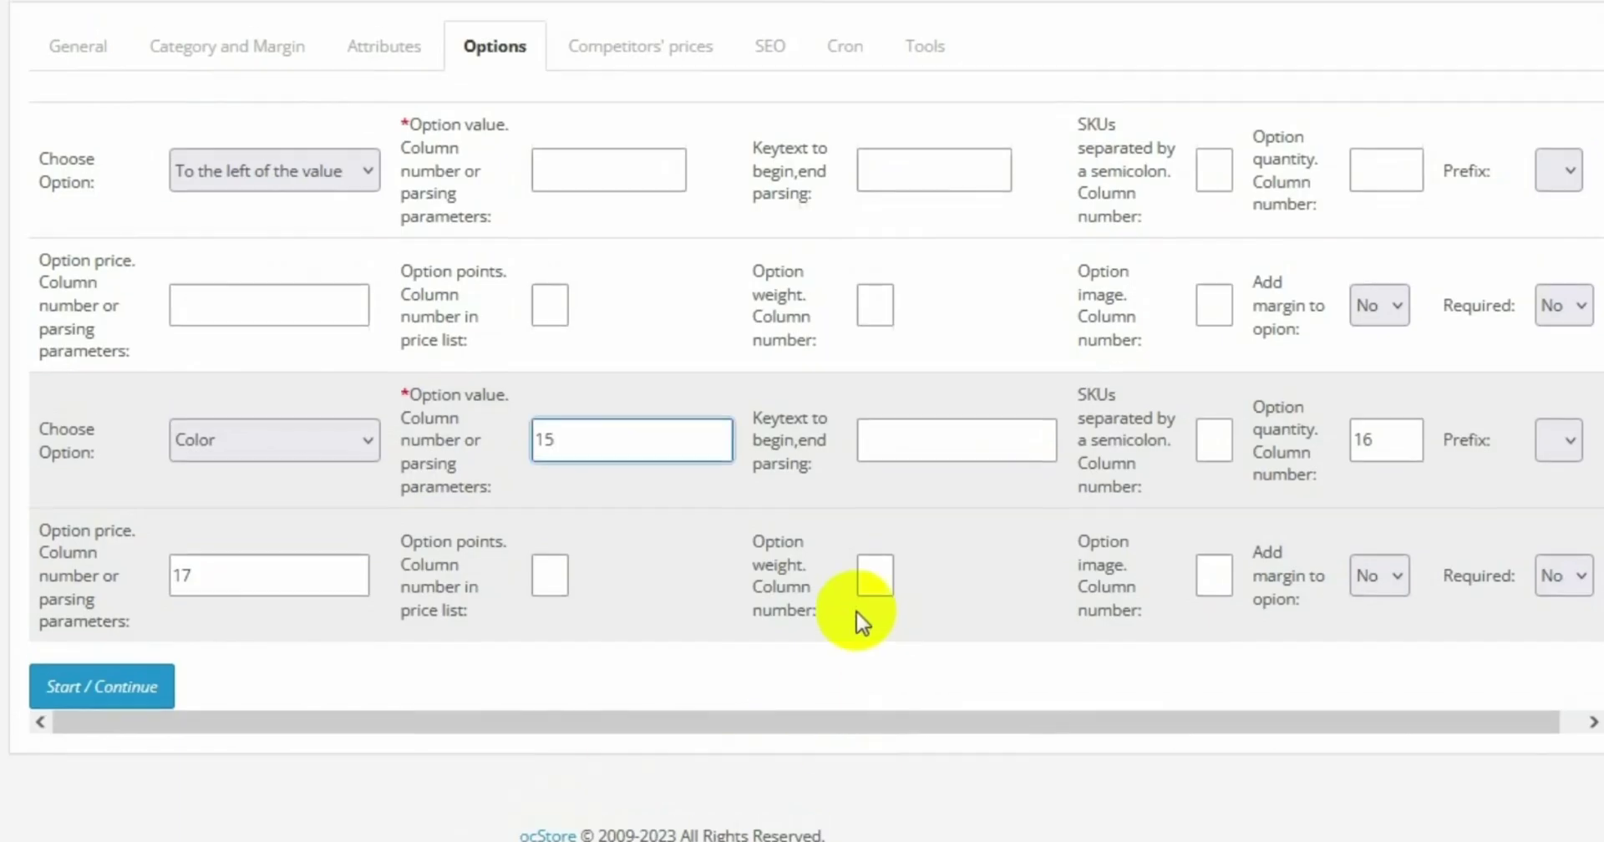
scroll(852, 616, "up", 2)
left_click(669, 142)
Review the SEO template's random meta description words and save the supplier settings
left_click(766, 142)
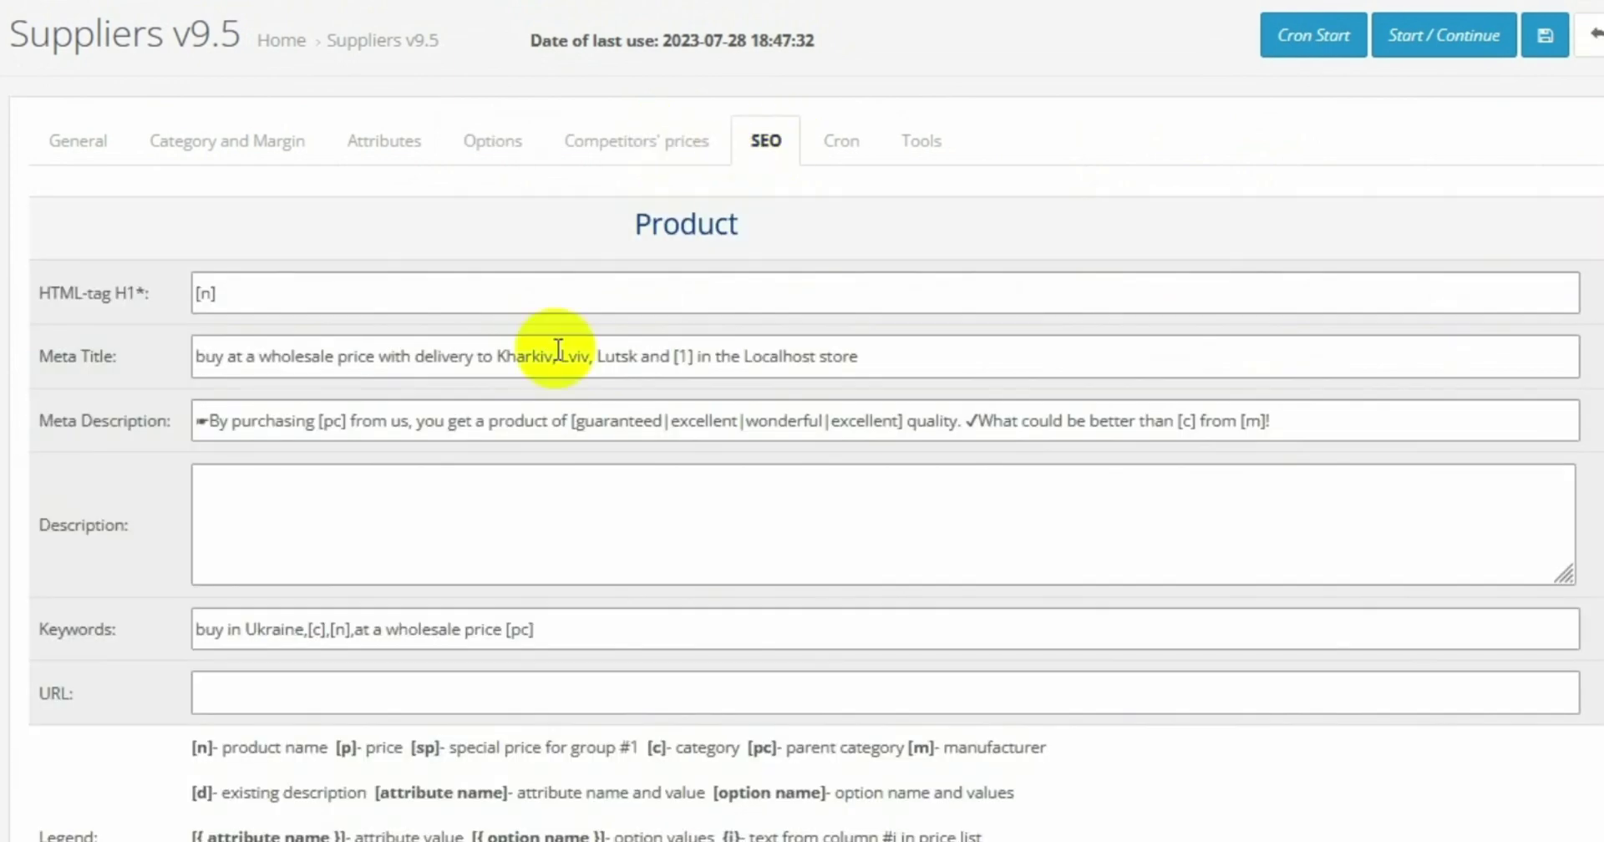
left_click_drag(575, 420, 883, 421)
left_click(1545, 38)
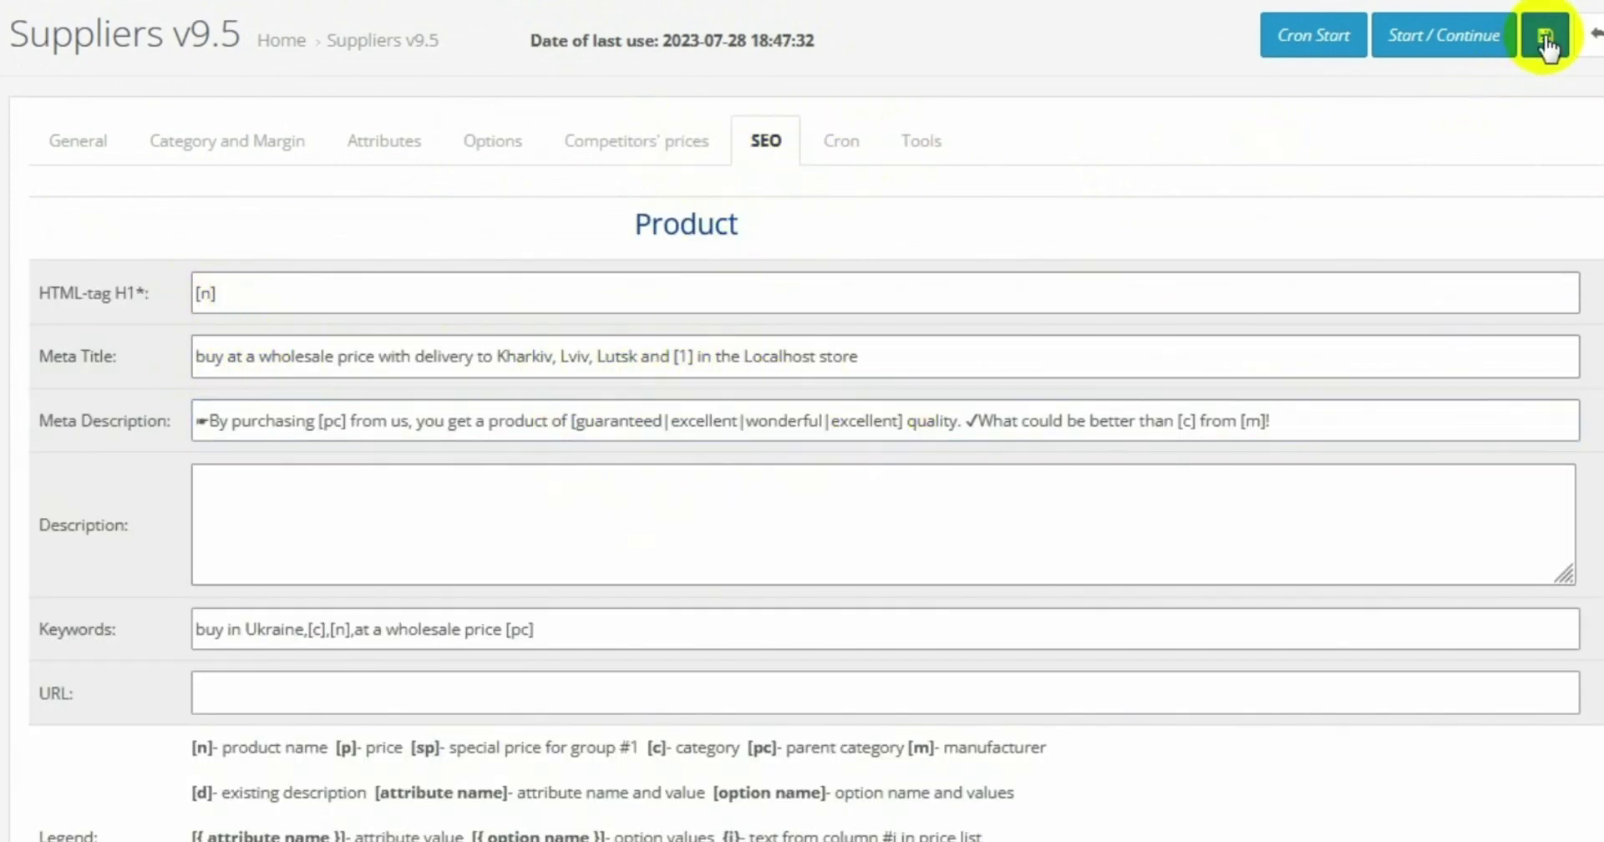
Import the test.xml price list for the Computer Warehouse supplier, adding 16 products
left_click(1542, 418)
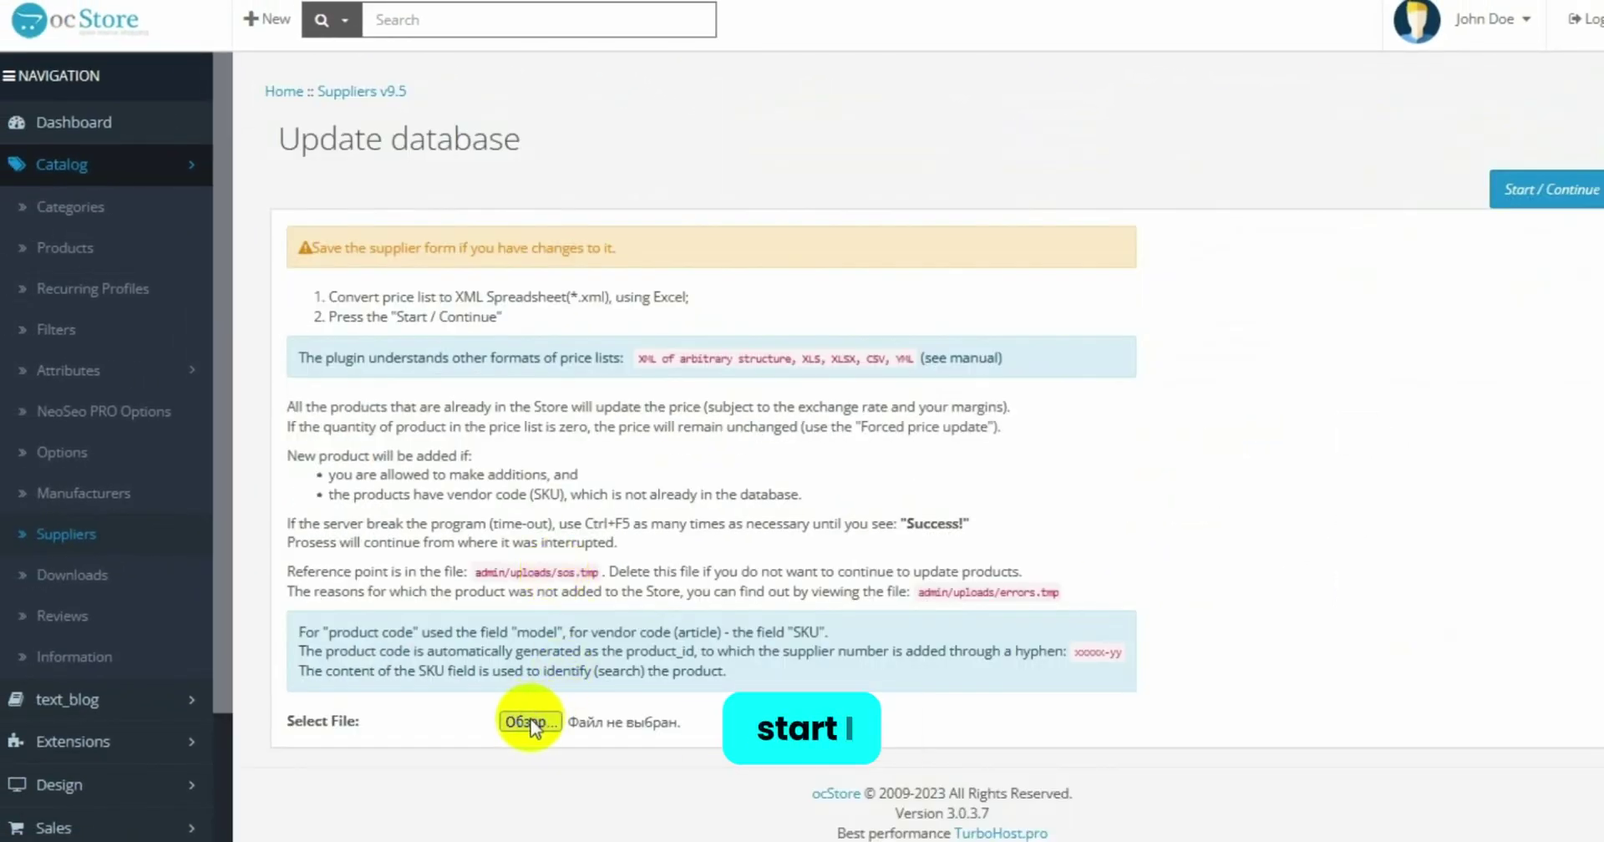
left_click(530, 720)
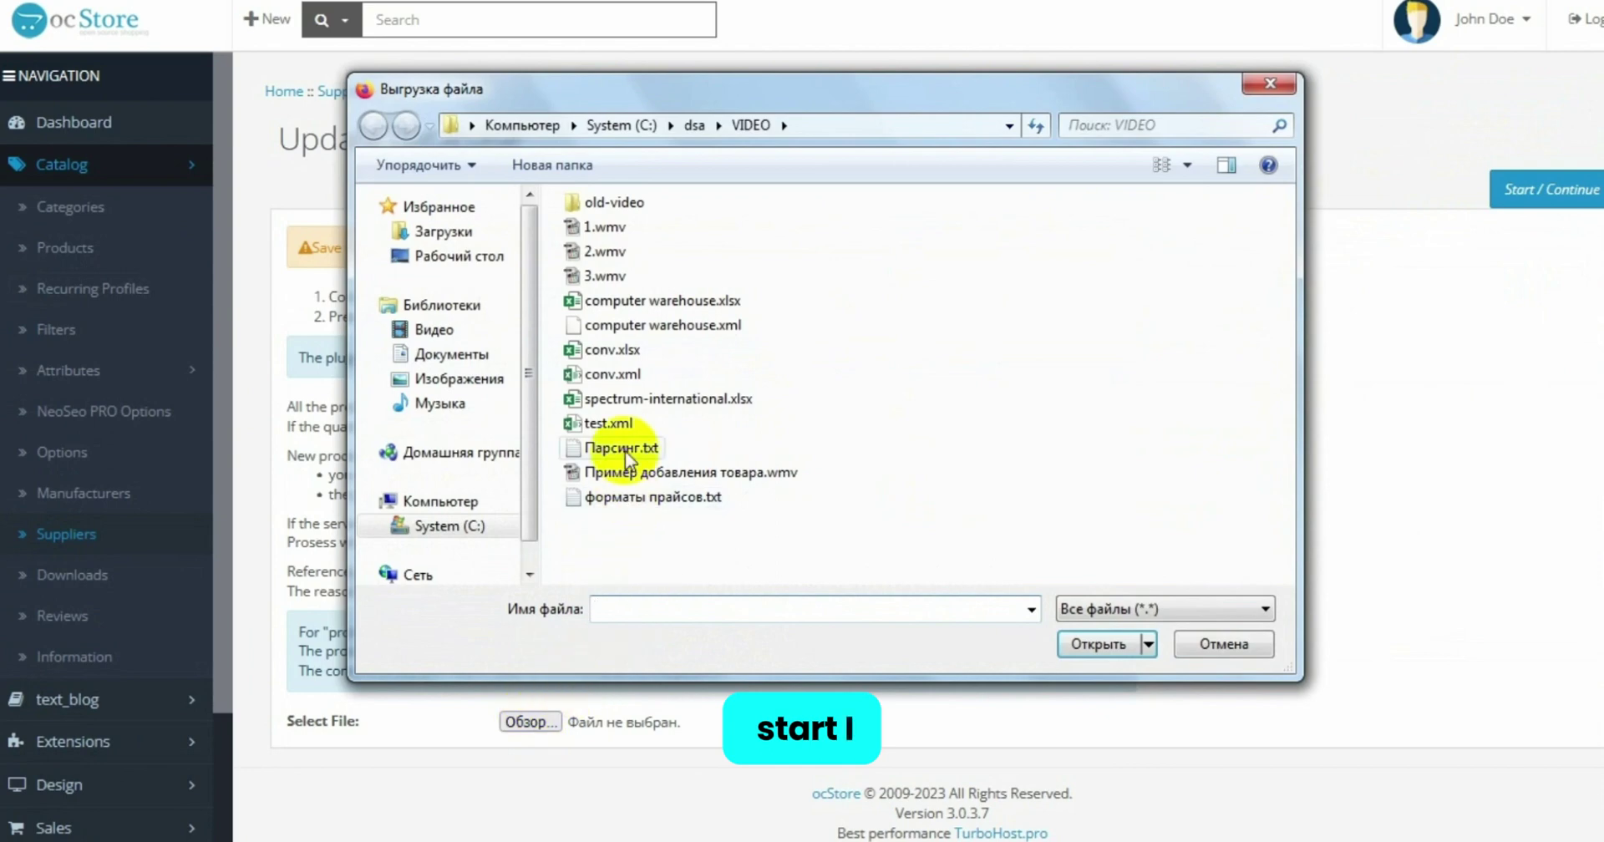
left_click(1095, 642)
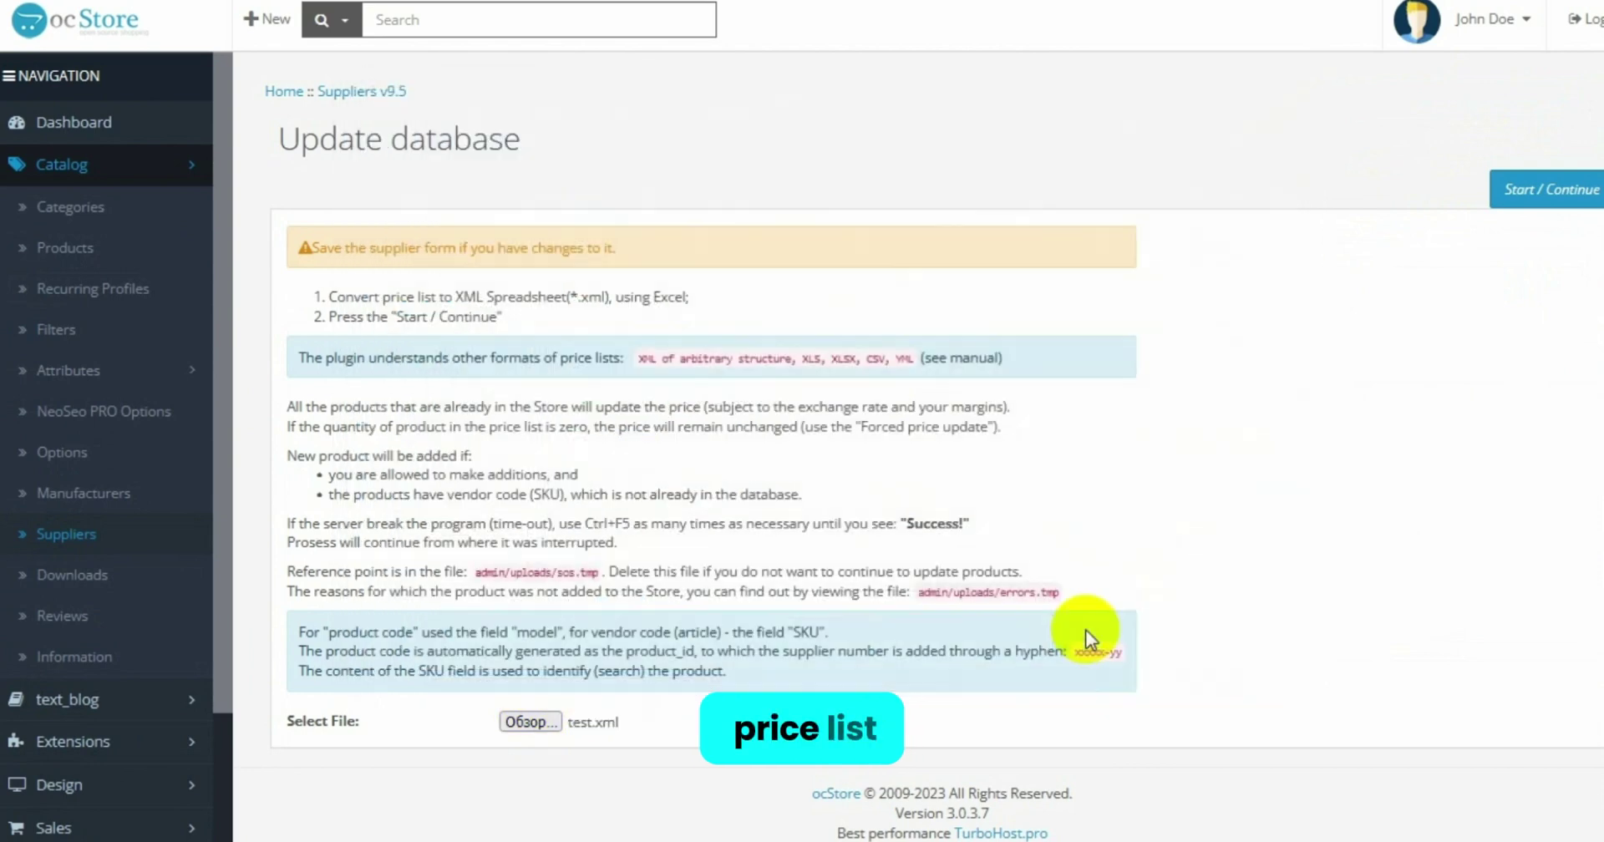
left_click(1569, 190)
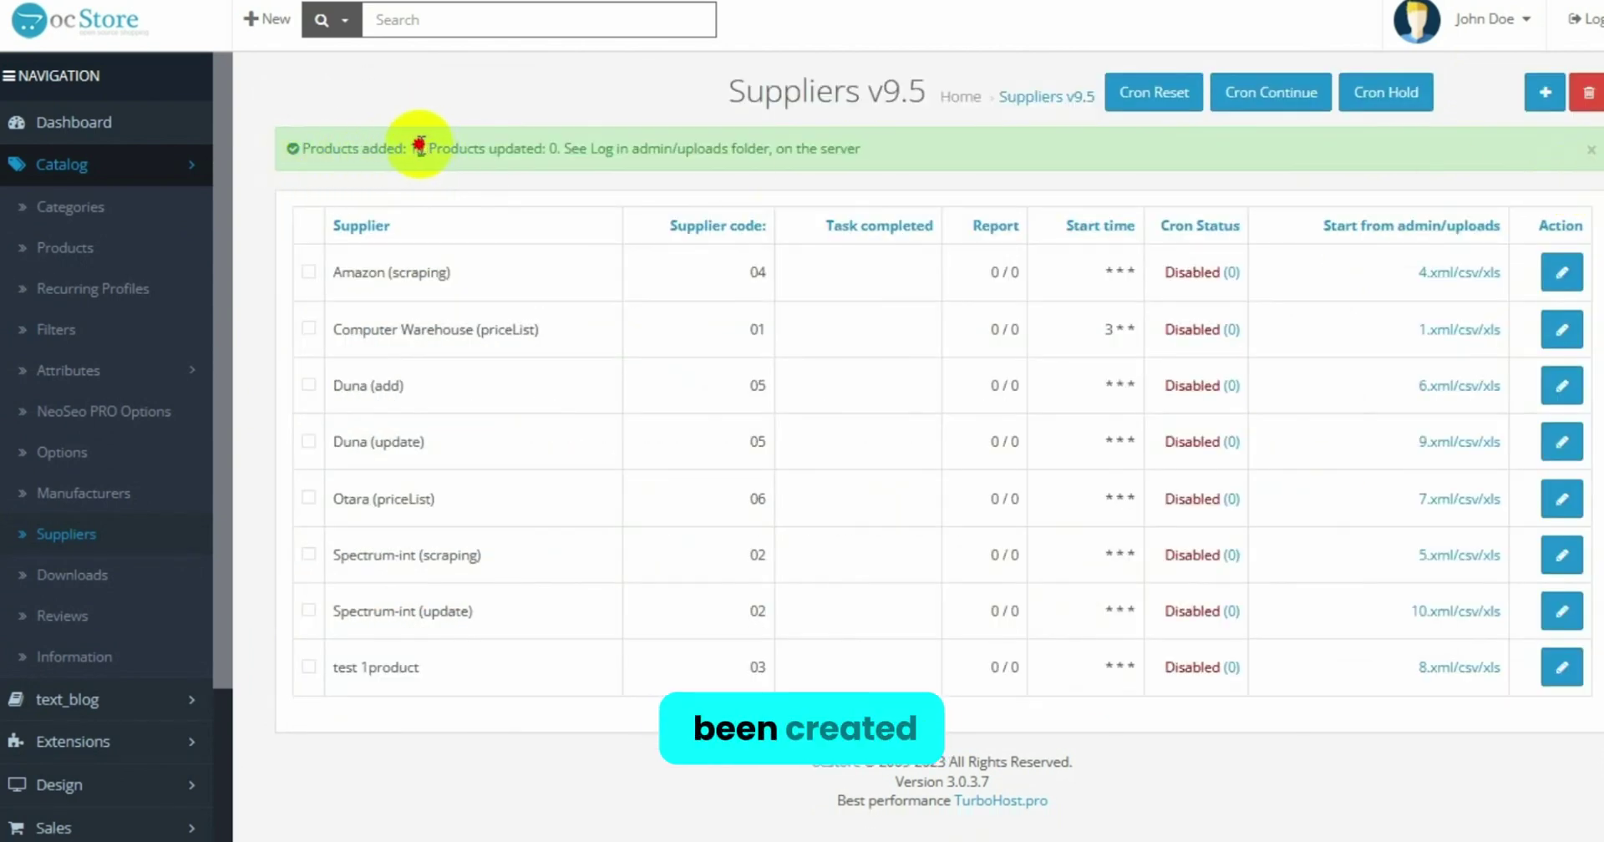
Open the imported Acer Nitro product and check its generated meta tag title
left_click(75, 249)
scroll(493, 368, "down", 10)
scroll(493, 444, "up", 10)
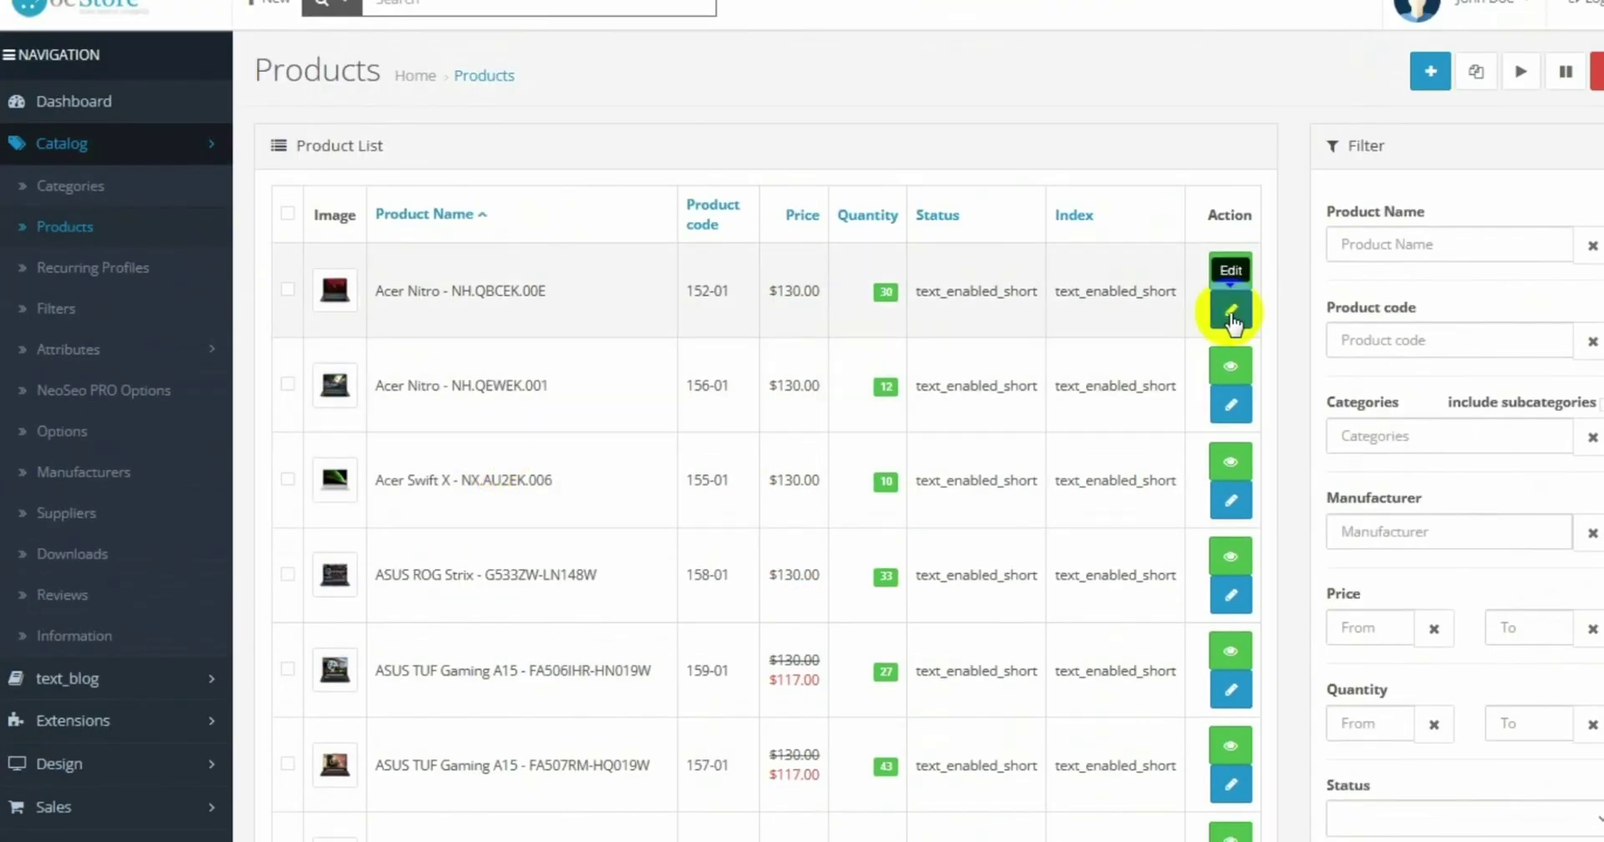
left_click(1232, 316)
scroll(716, 329, "down", 2)
left_click(477, 404)
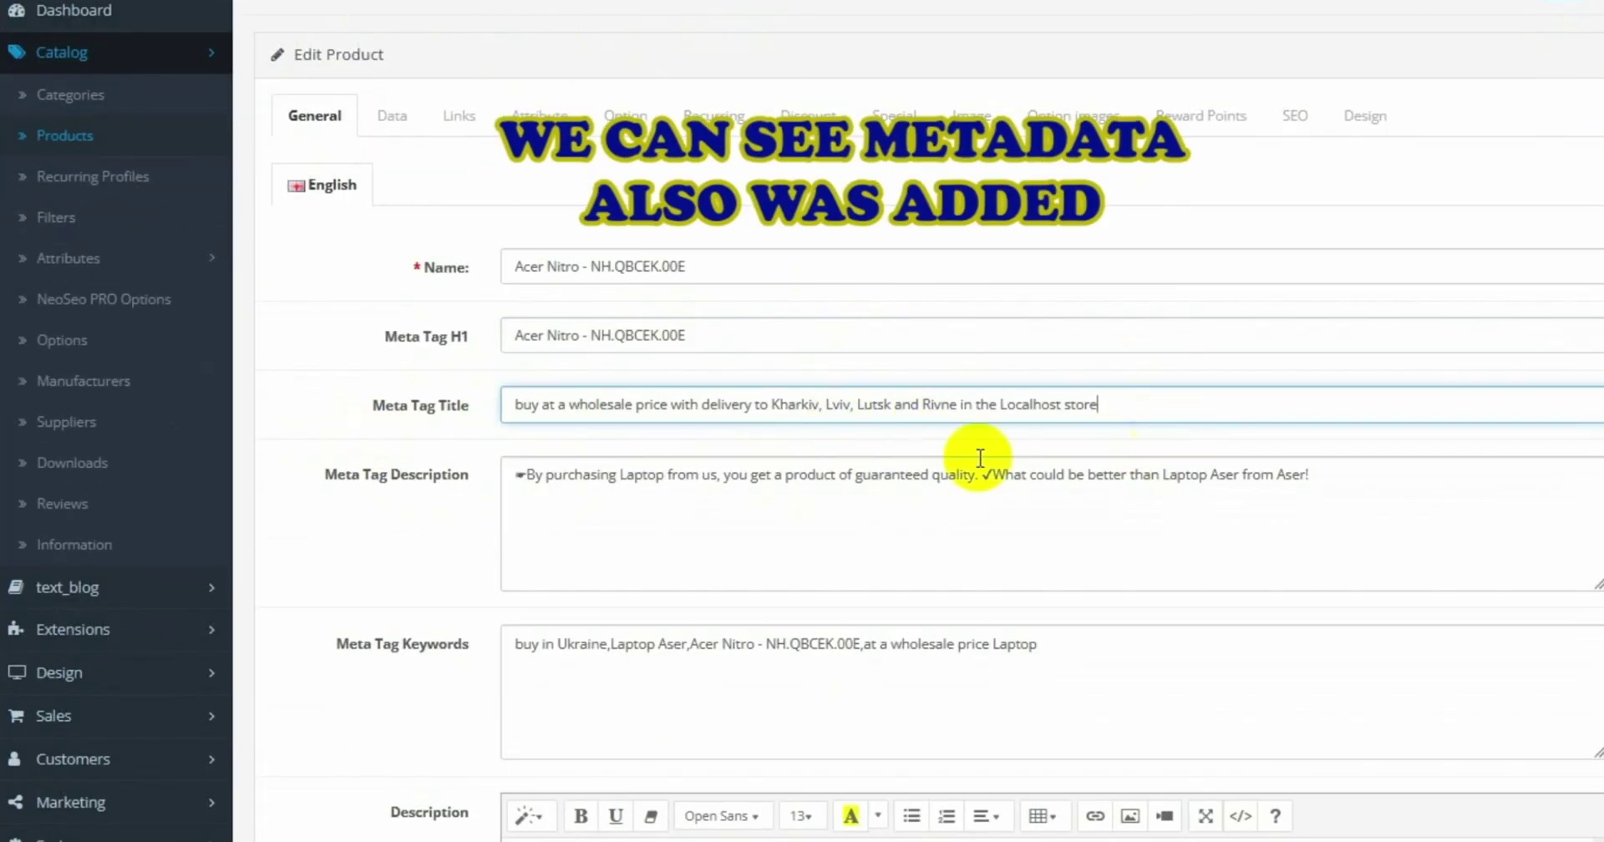
scroll(980, 458, "down", 4)
scroll(831, 384, "down", 8)
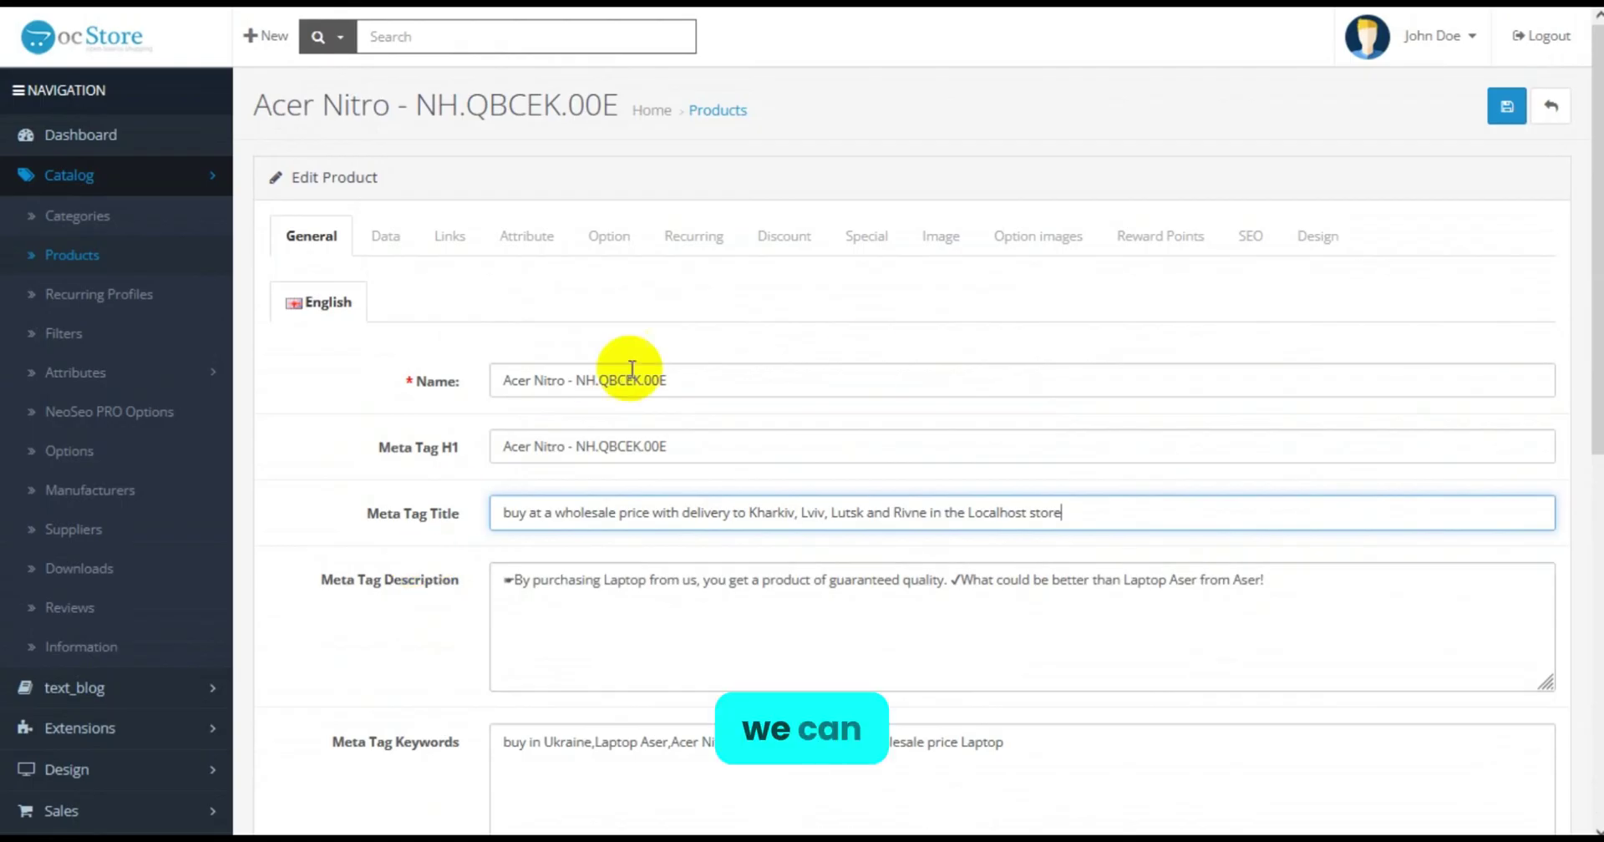
Review the Acer Nitro's imported images, colour options and attributes
left_click(938, 238)
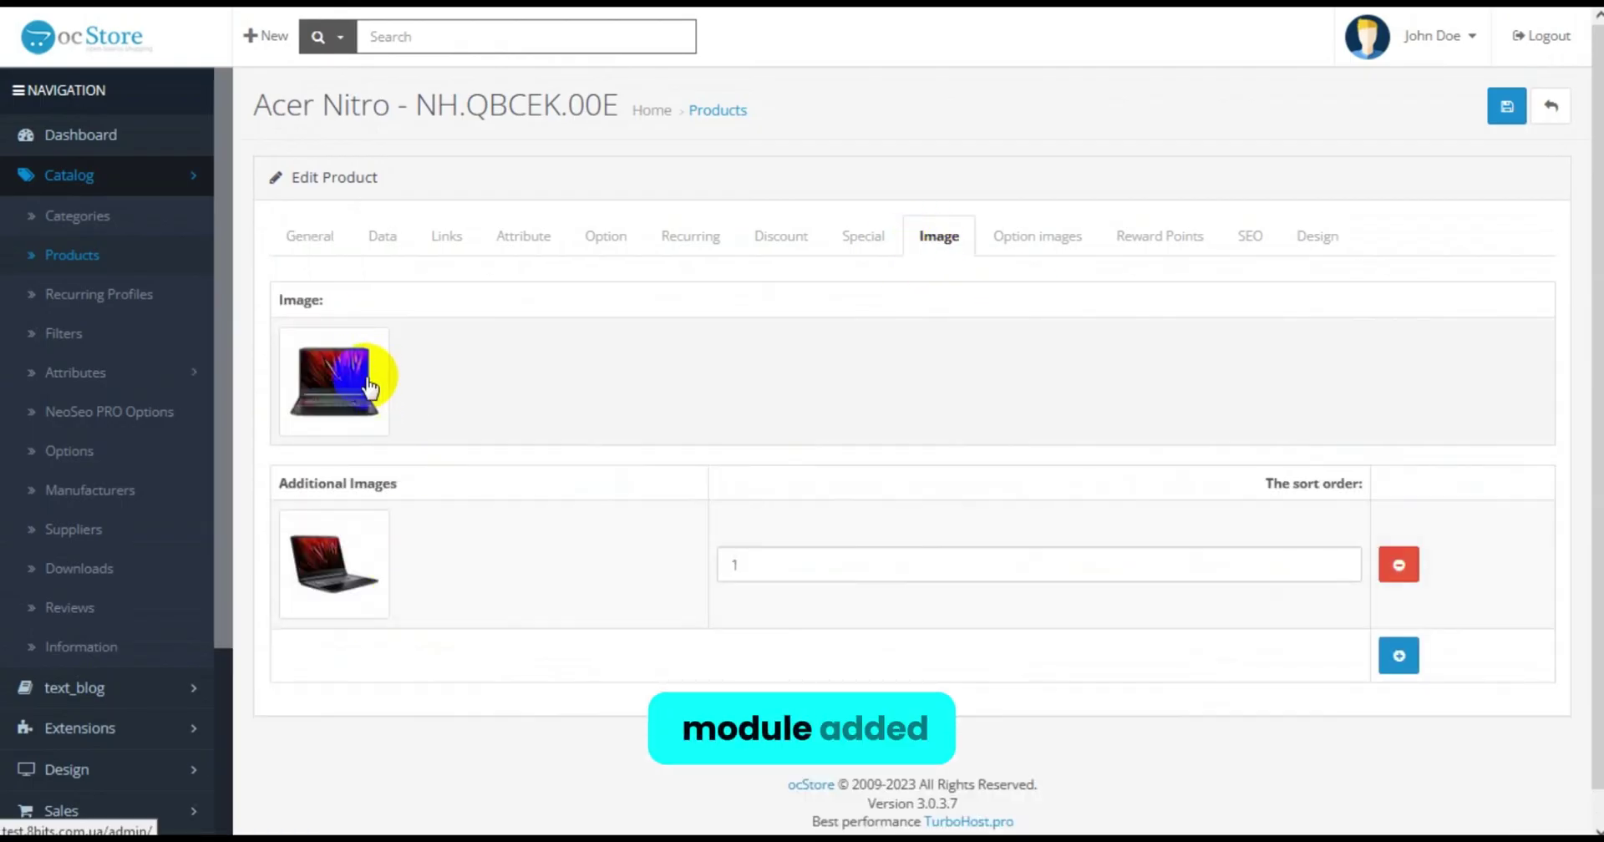
left_click(607, 242)
scroll(472, 500, "down", 1)
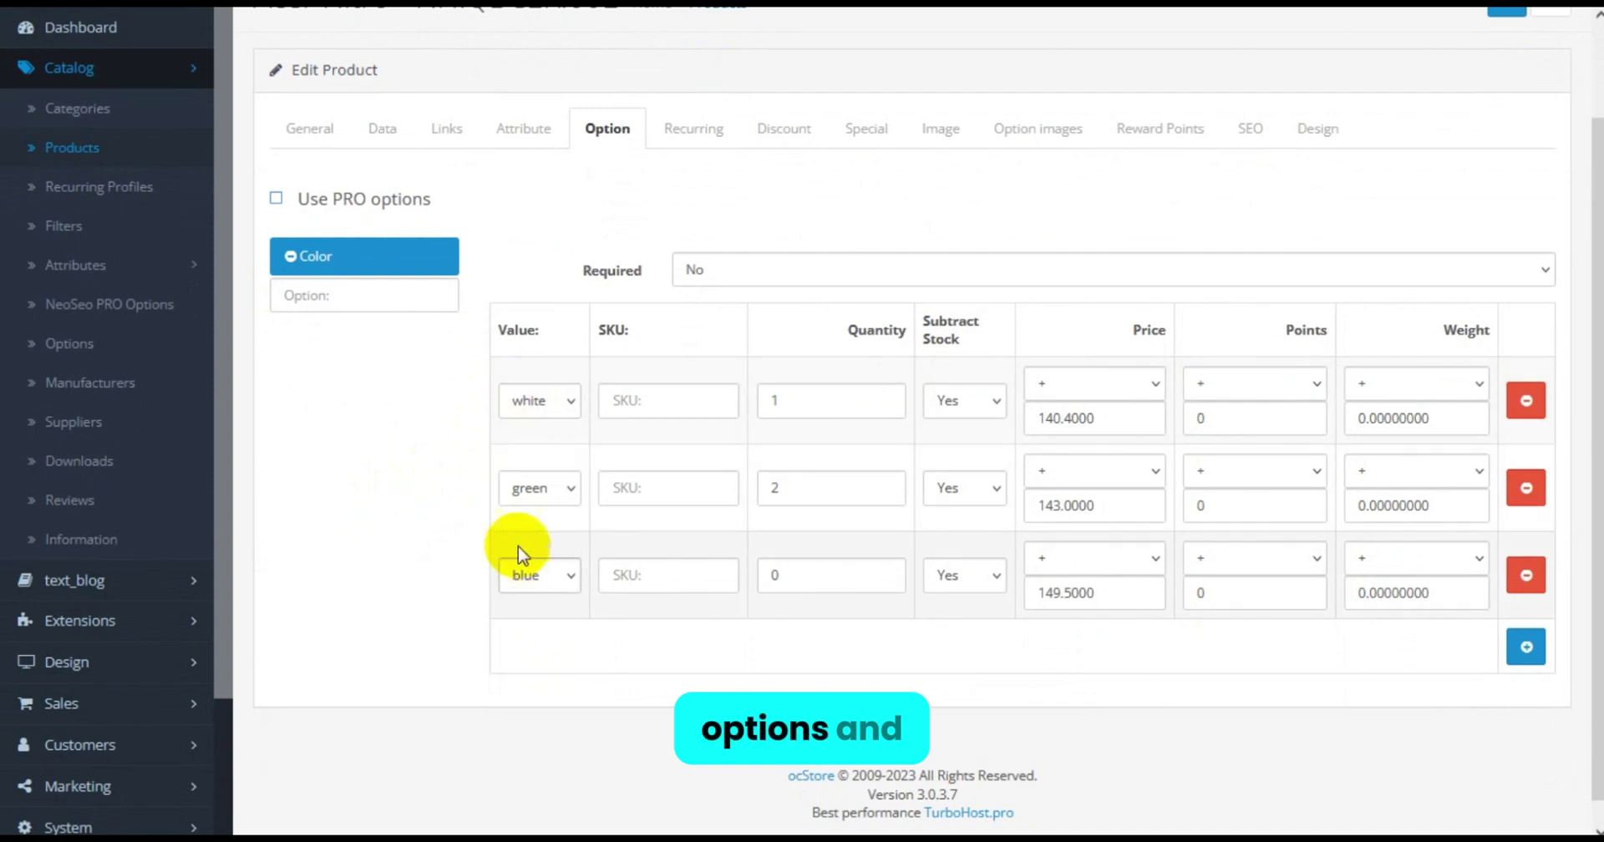
scroll(520, 555, "up", 3)
left_click(526, 327)
scroll(484, 448, "down", 4)
scroll(609, 537, "down", 5)
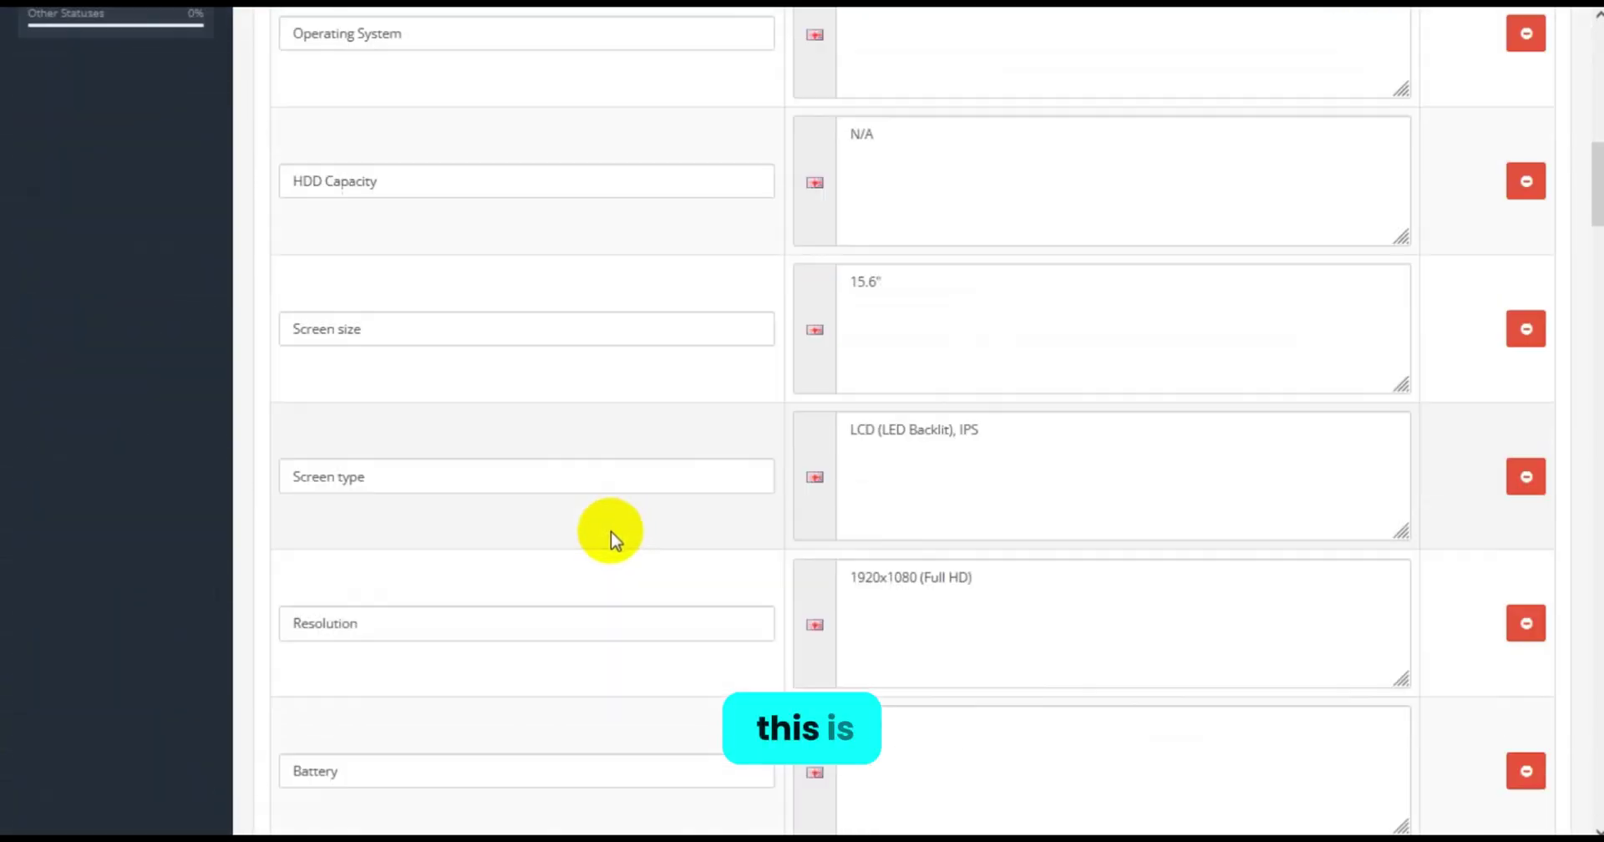
scroll(580, 509, "up", 10)
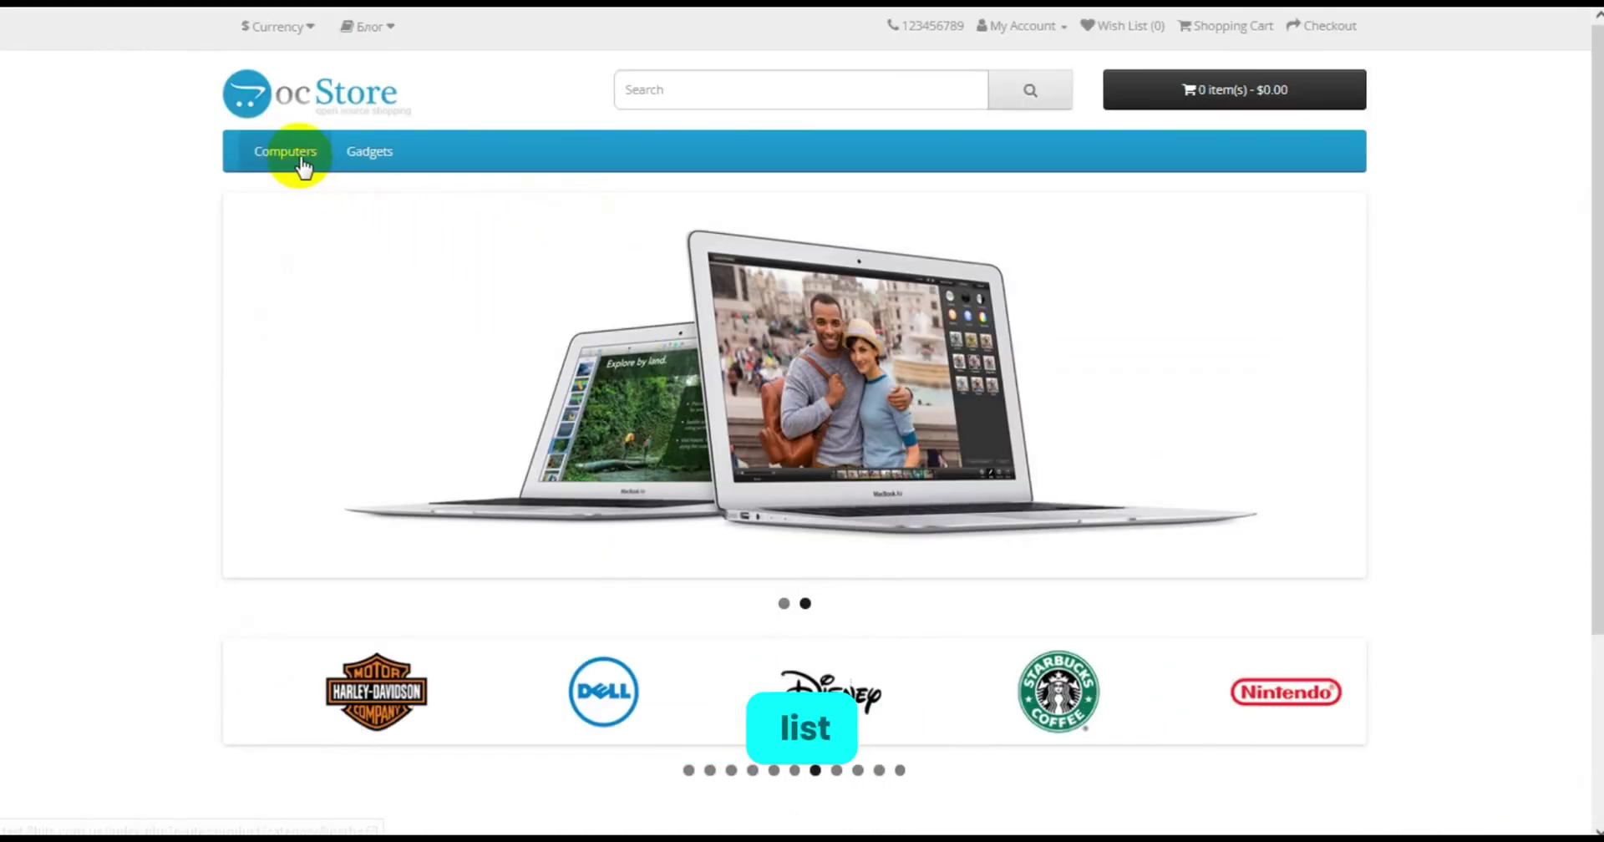
Browse the storefront's Computers > Laptop category filtered to Lap. MSI
left_click(298, 155)
left_click(291, 219)
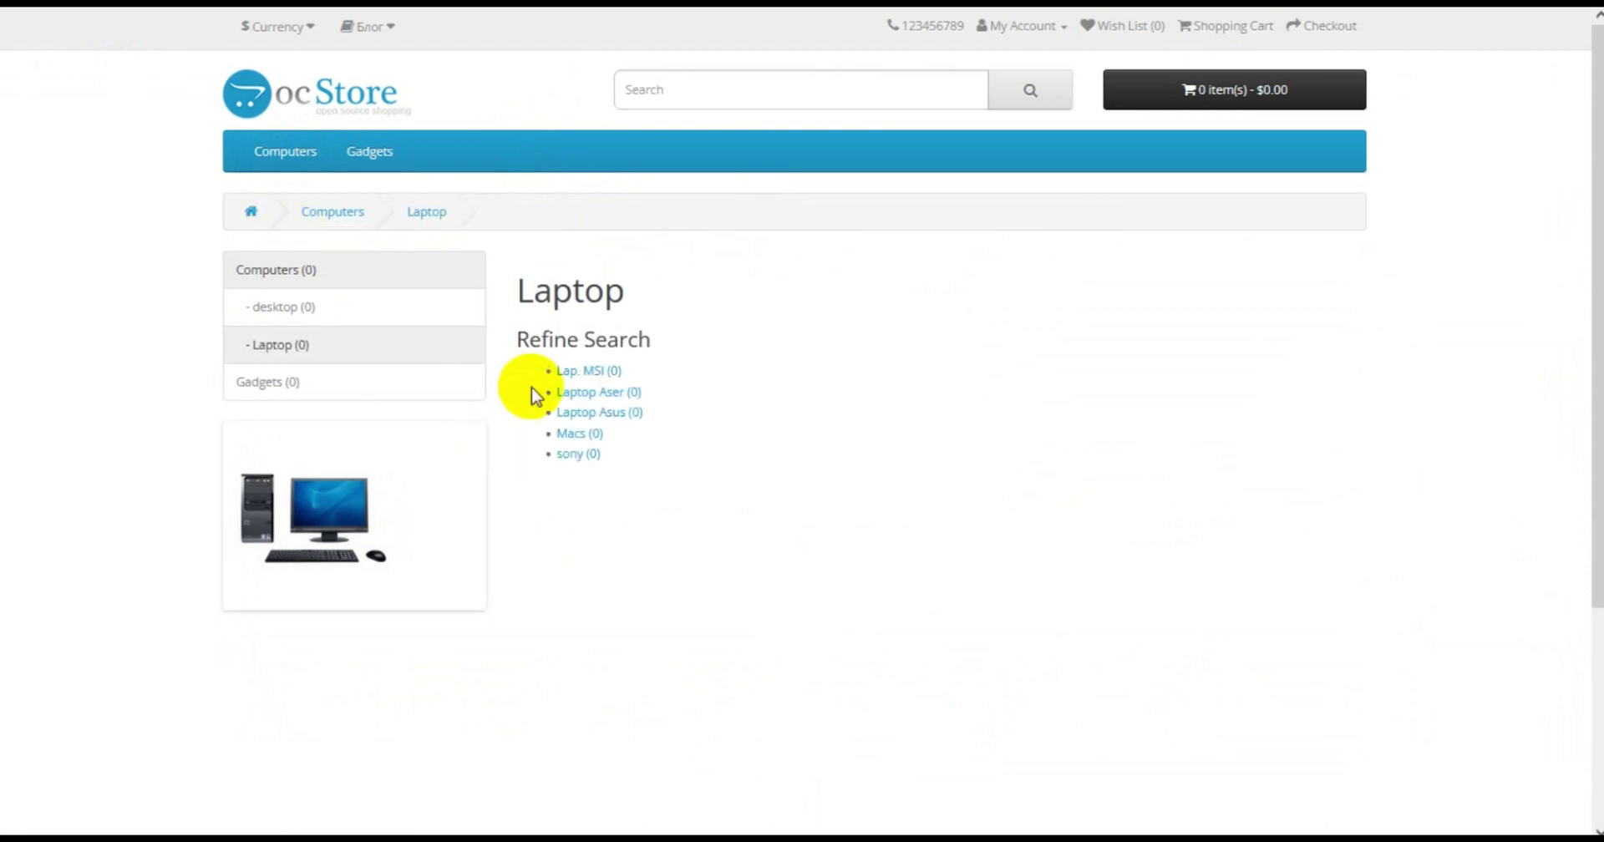
left_click(575, 368)
scroll(547, 467, "down", 3)
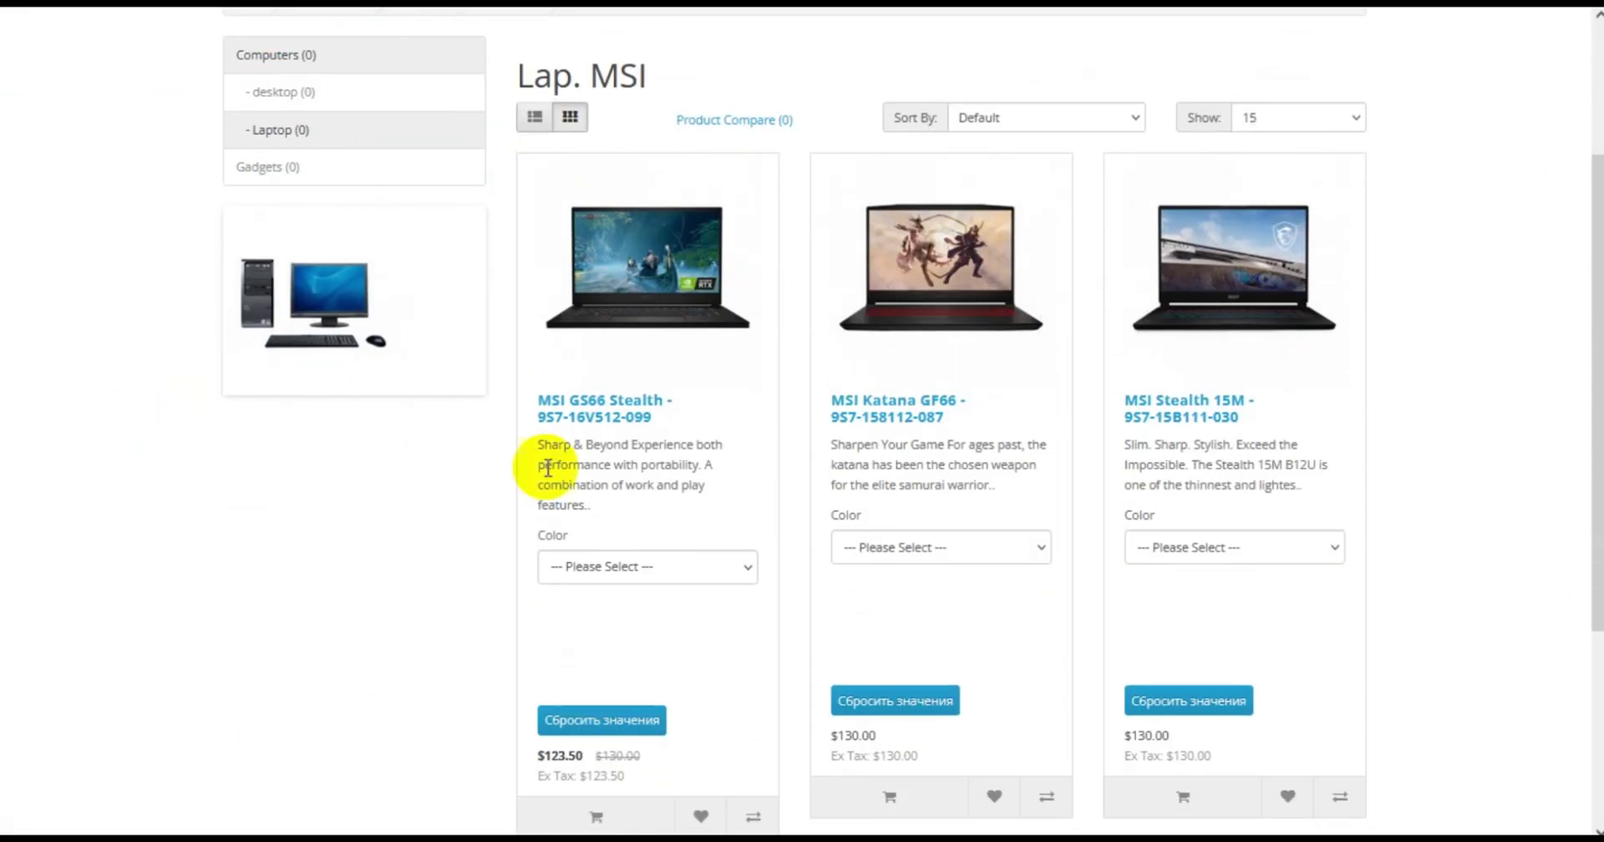
Open the MSI GS66 Stealth page and view its Color choices without picking one
left_click(618, 410)
scroll(101, 459, "down", 3)
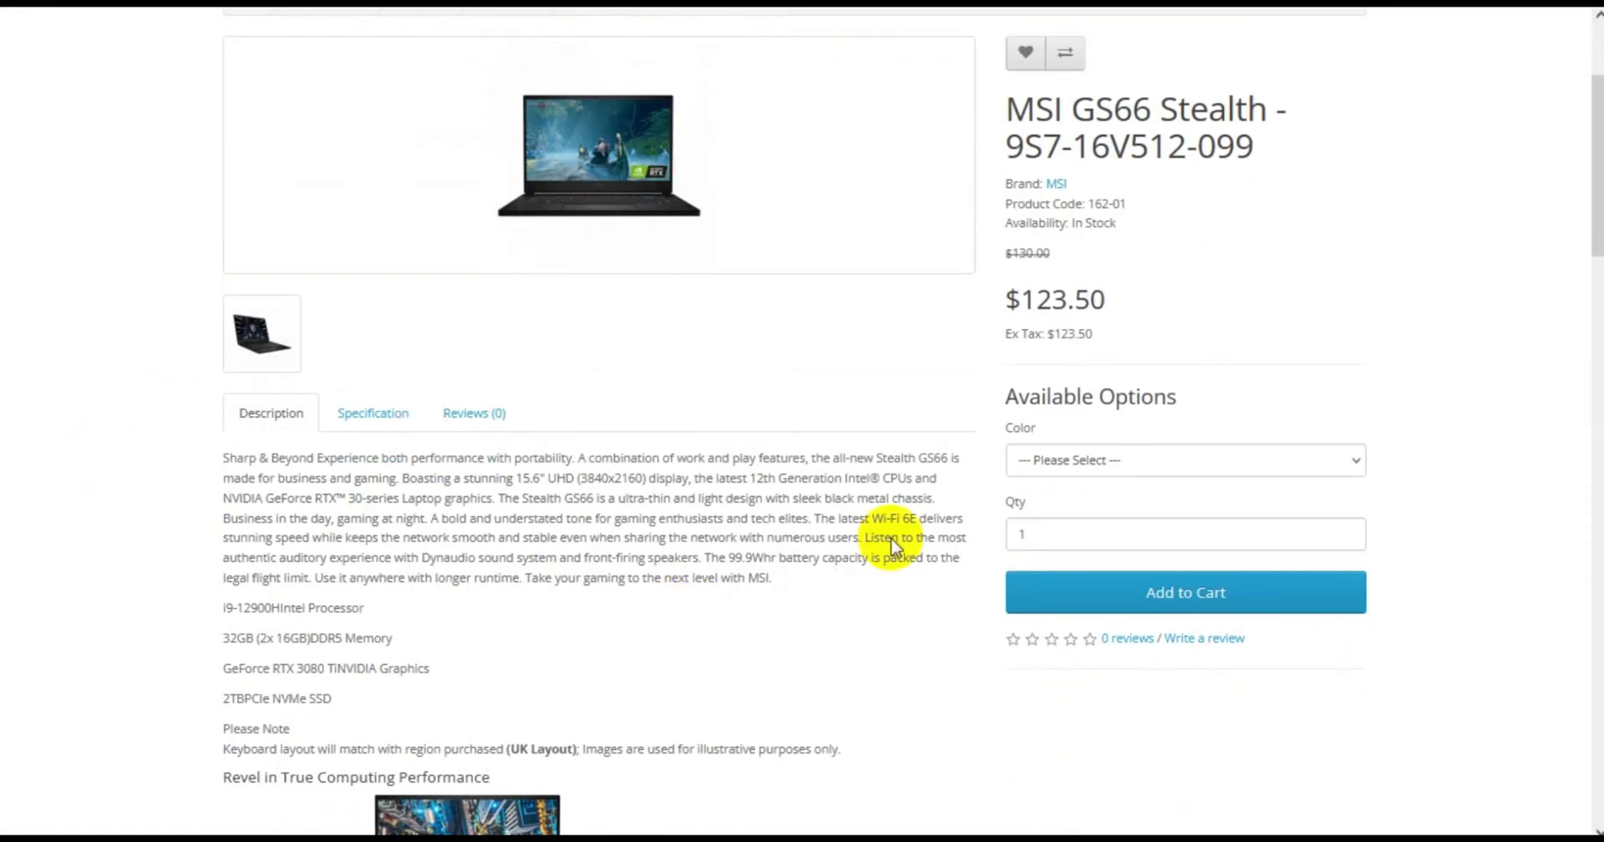
left_click(1056, 460)
left_click(179, 484)
scroll(171, 480, "down", 9)
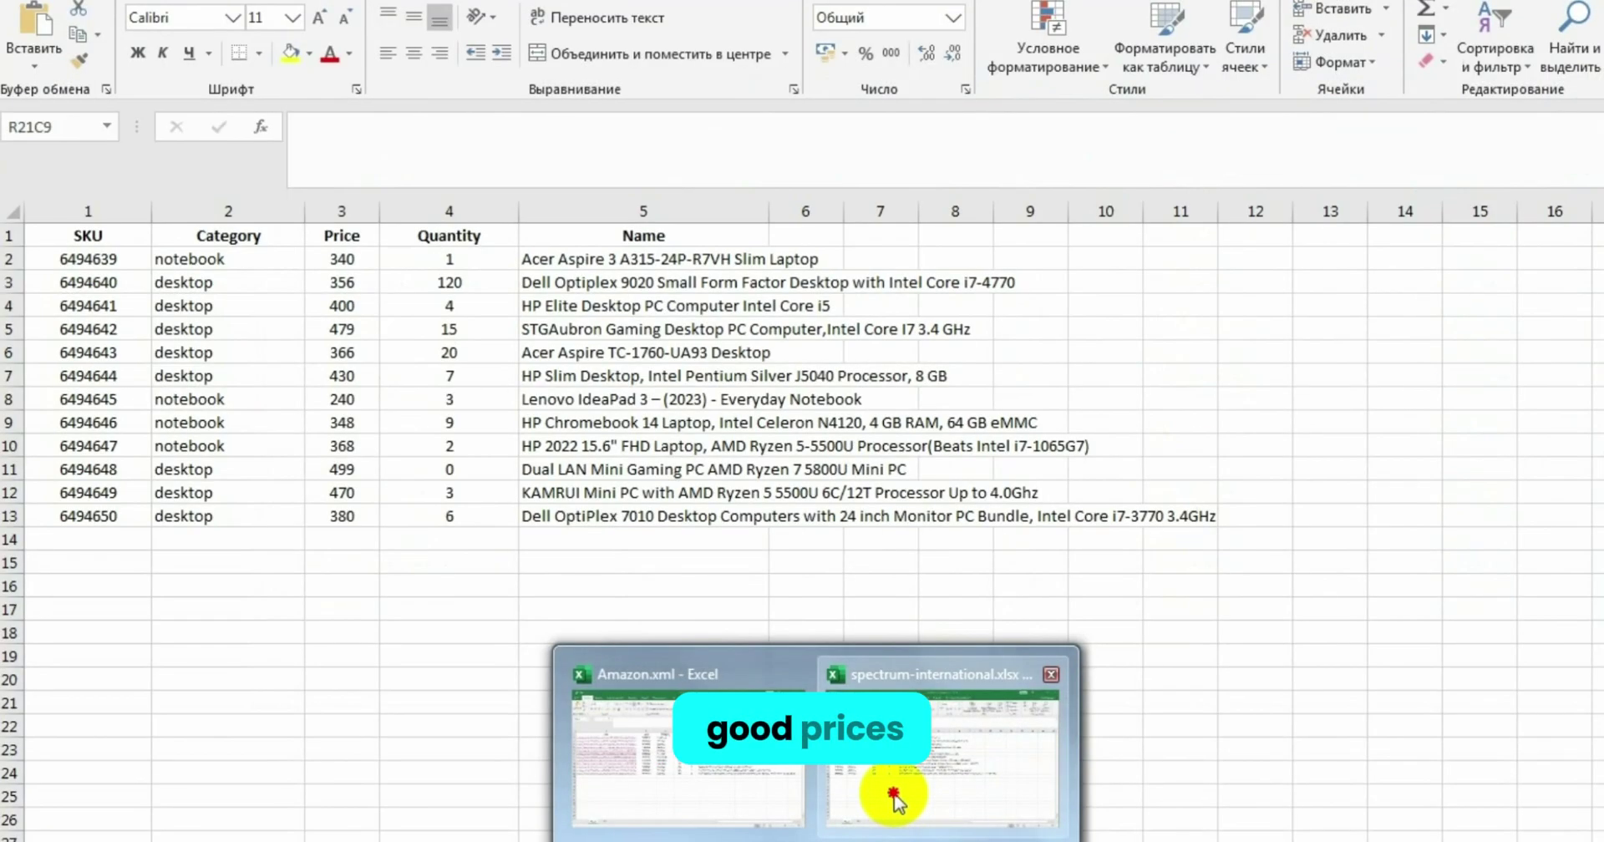
left_click(898, 794)
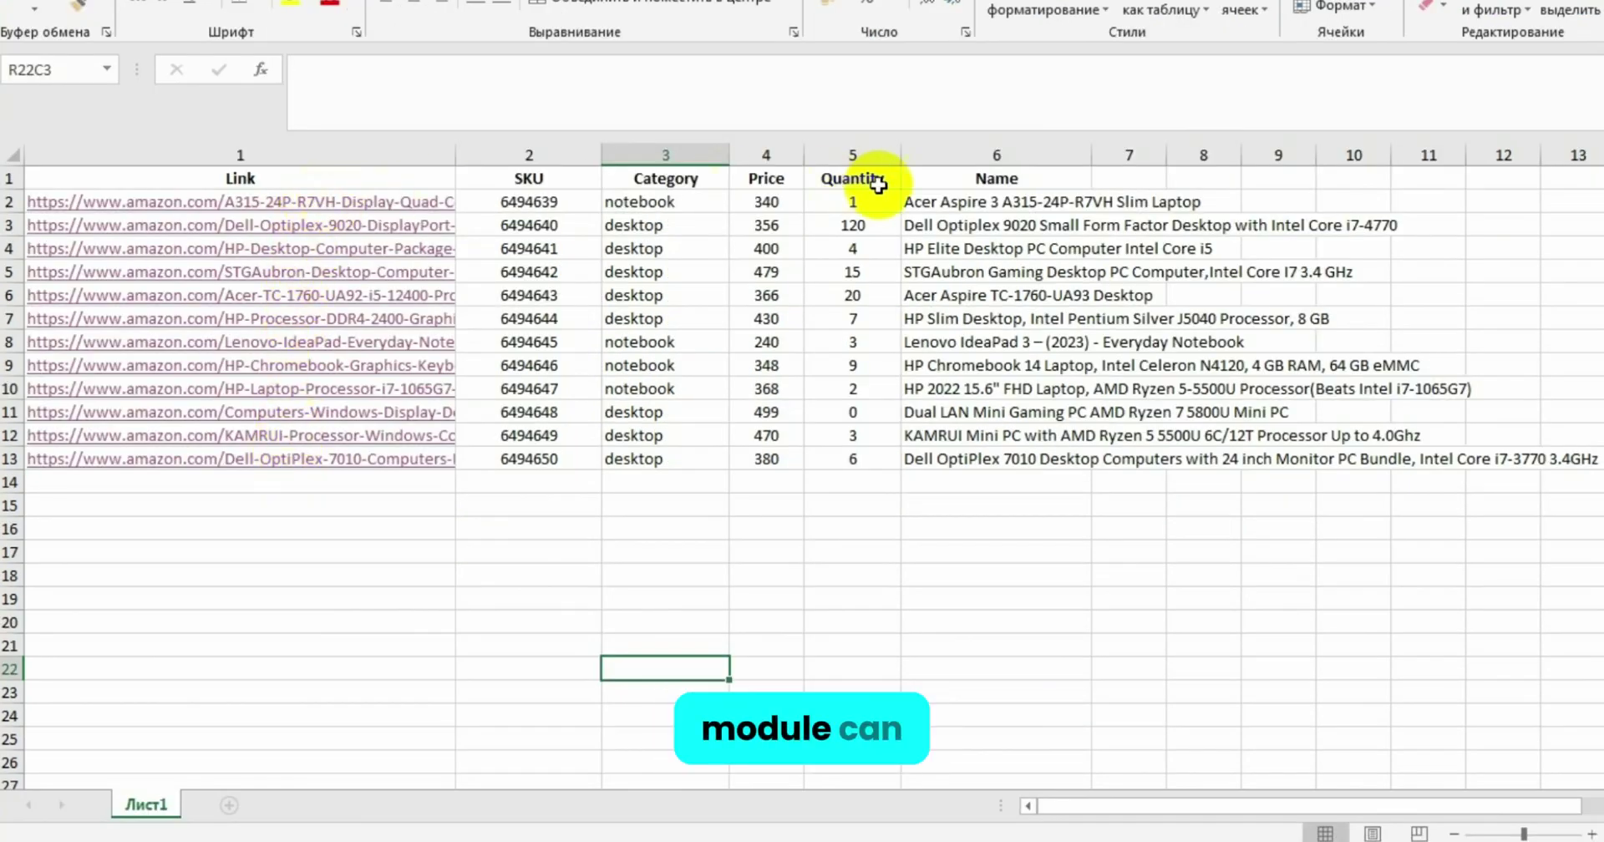
left_click(993, 154)
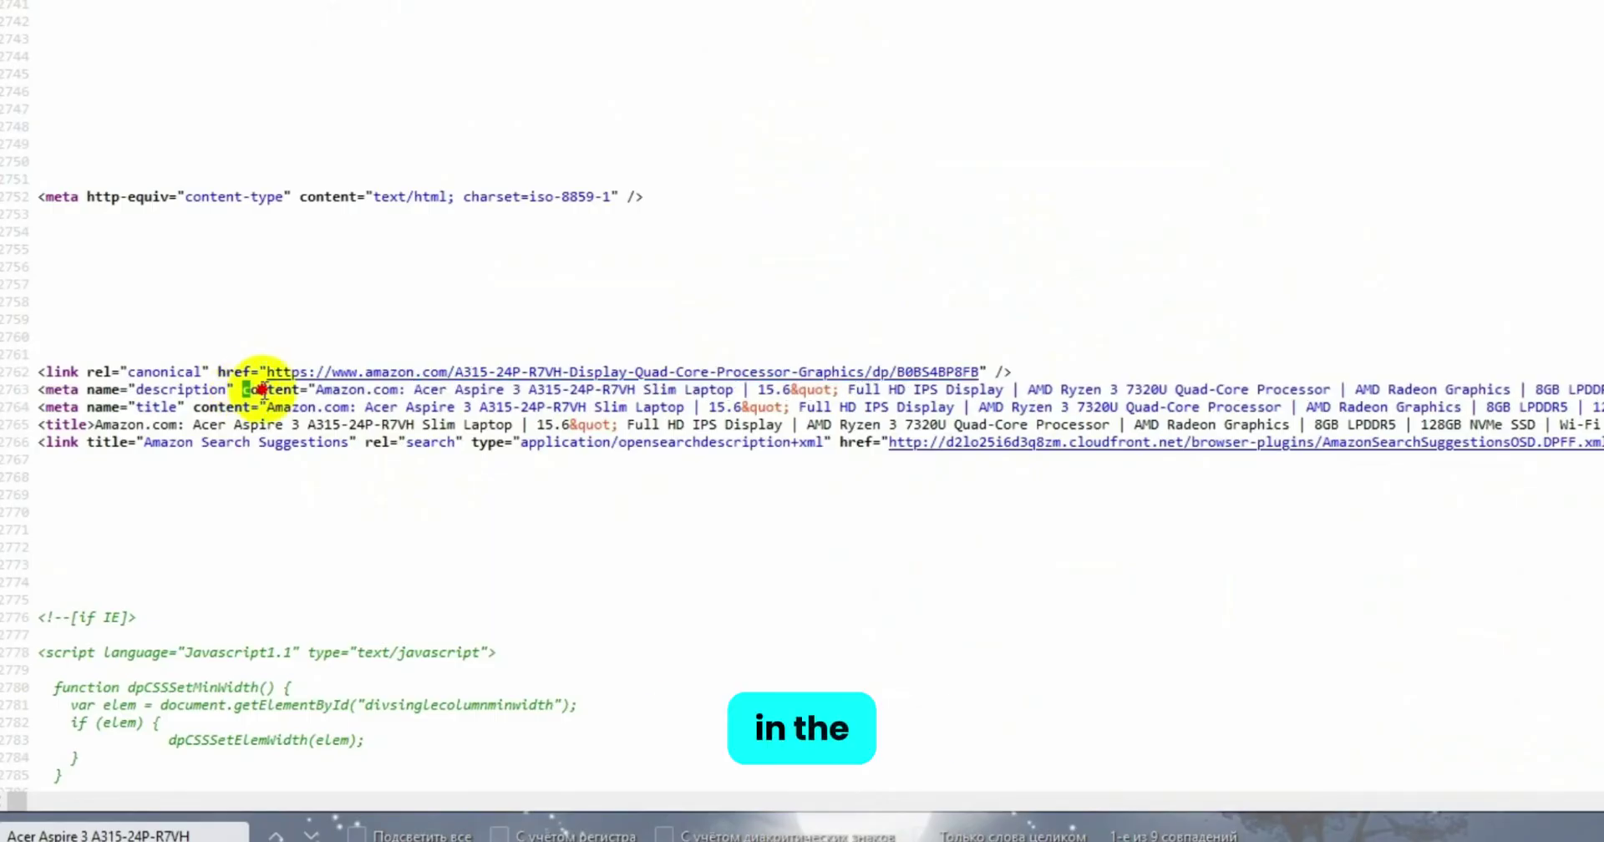
In the Acer Aspire 3 page source, select content="Amazon.com: and the closing quote around the name
left_click_drag(250, 294, 459, 294)
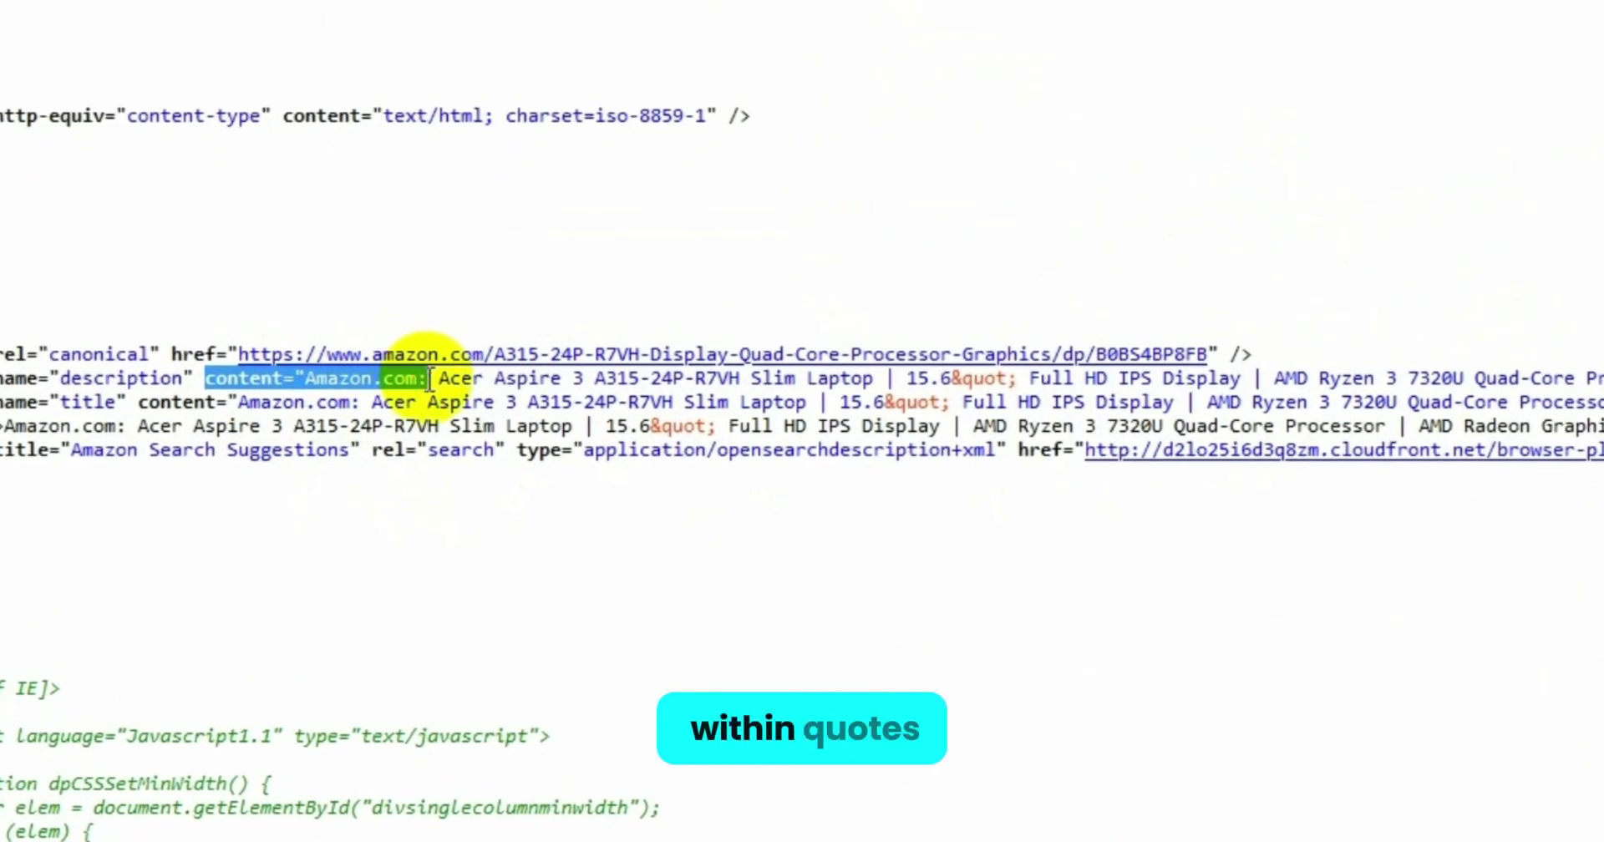
scroll(1074, 601, "right", 10)
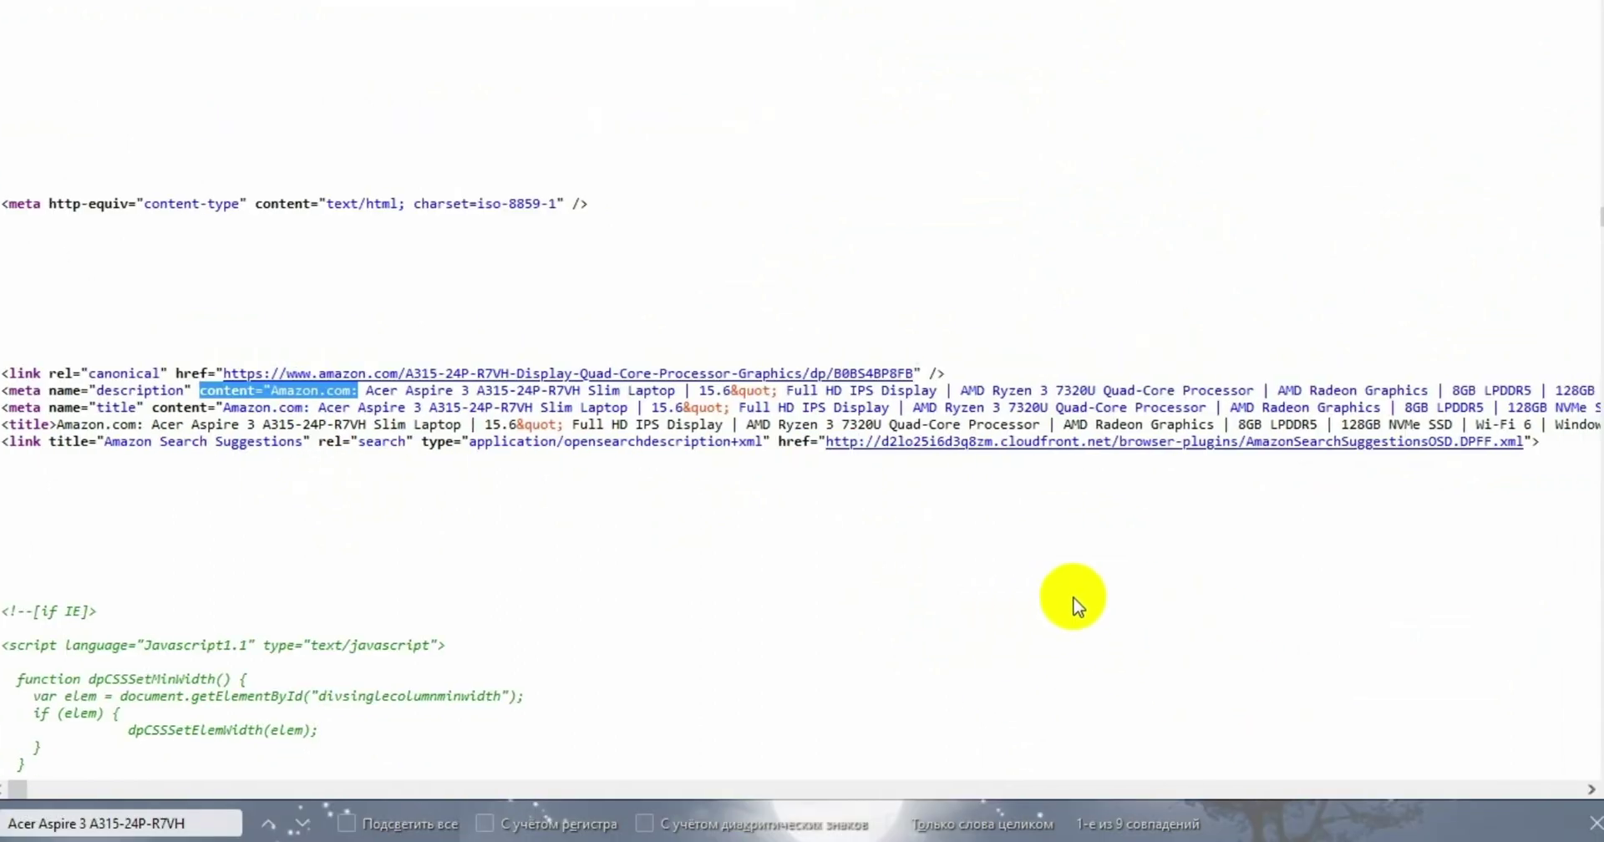
double_click(1163, 386)
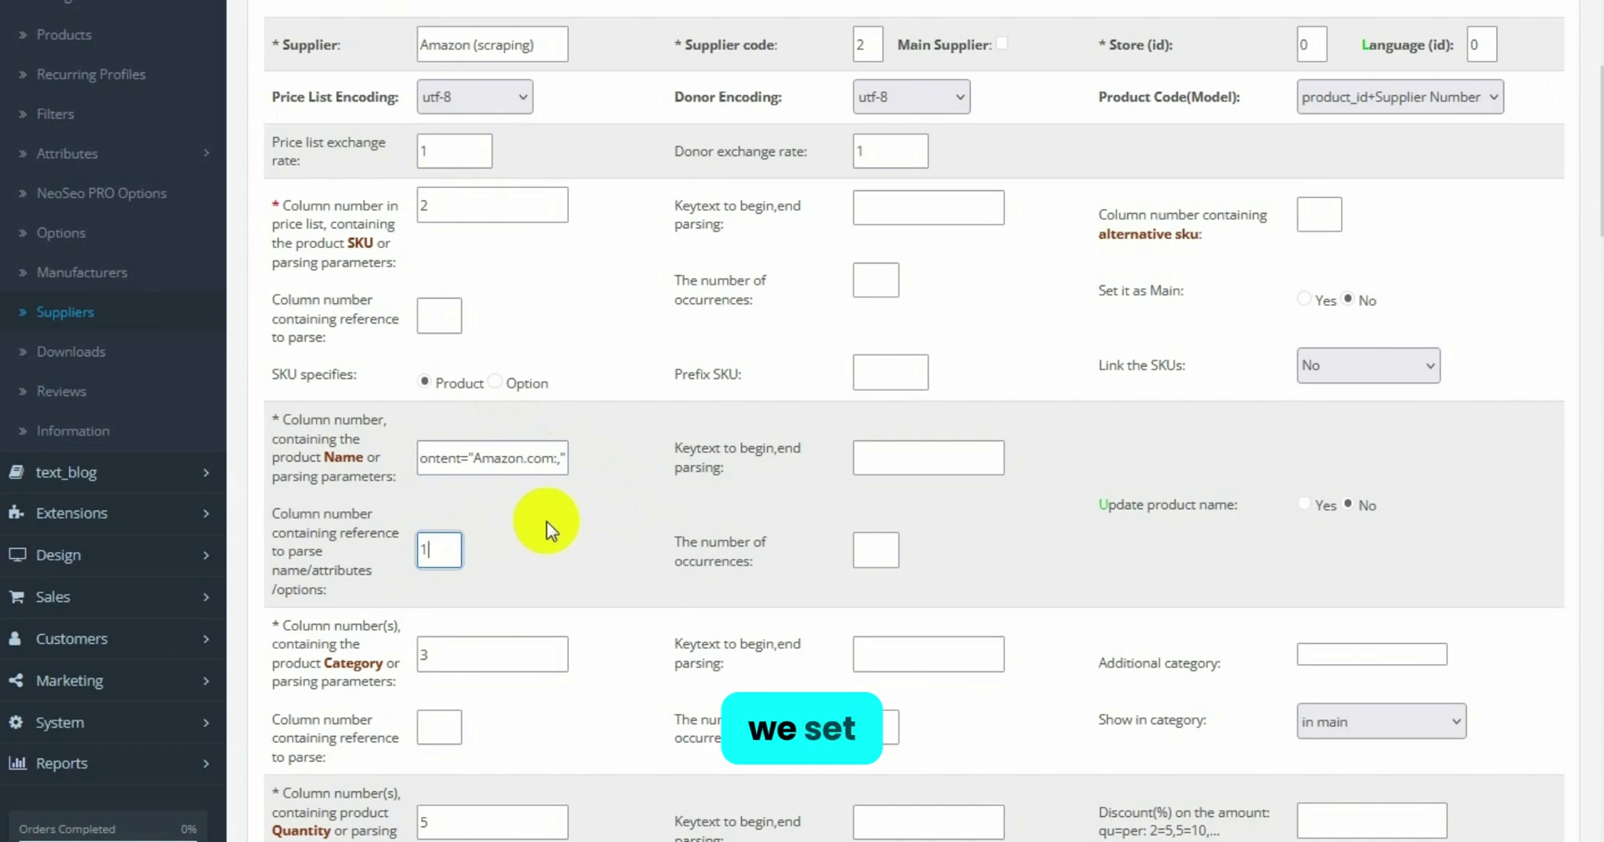
Select the class="a-size-base prodDet… start marker text for Manufacturer parsing
scroll(546, 522, "down", 5)
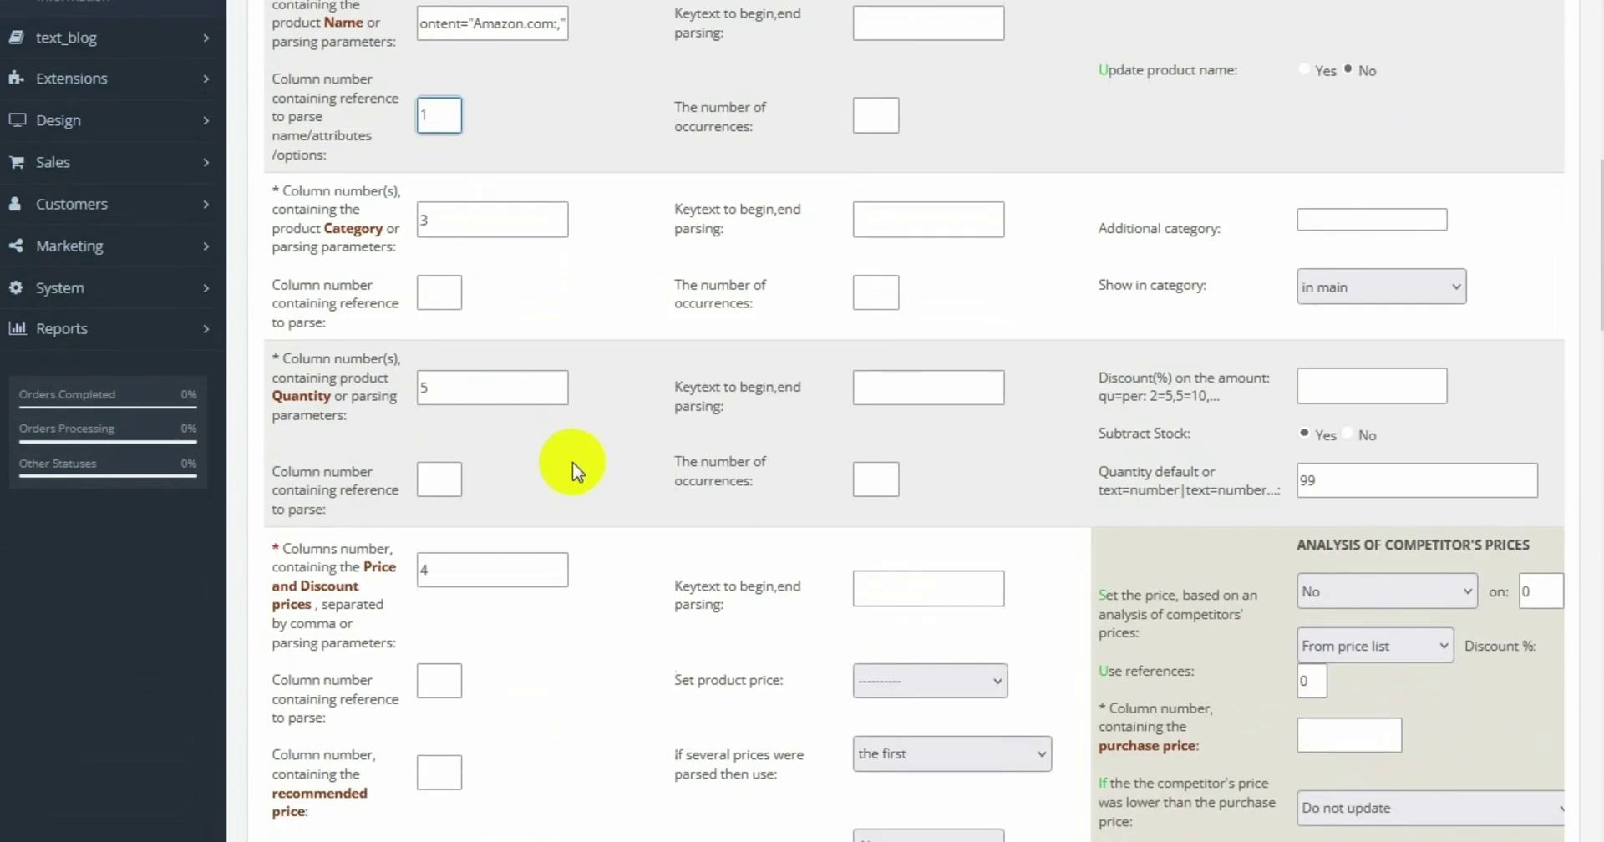
scroll(573, 463, "down", 8)
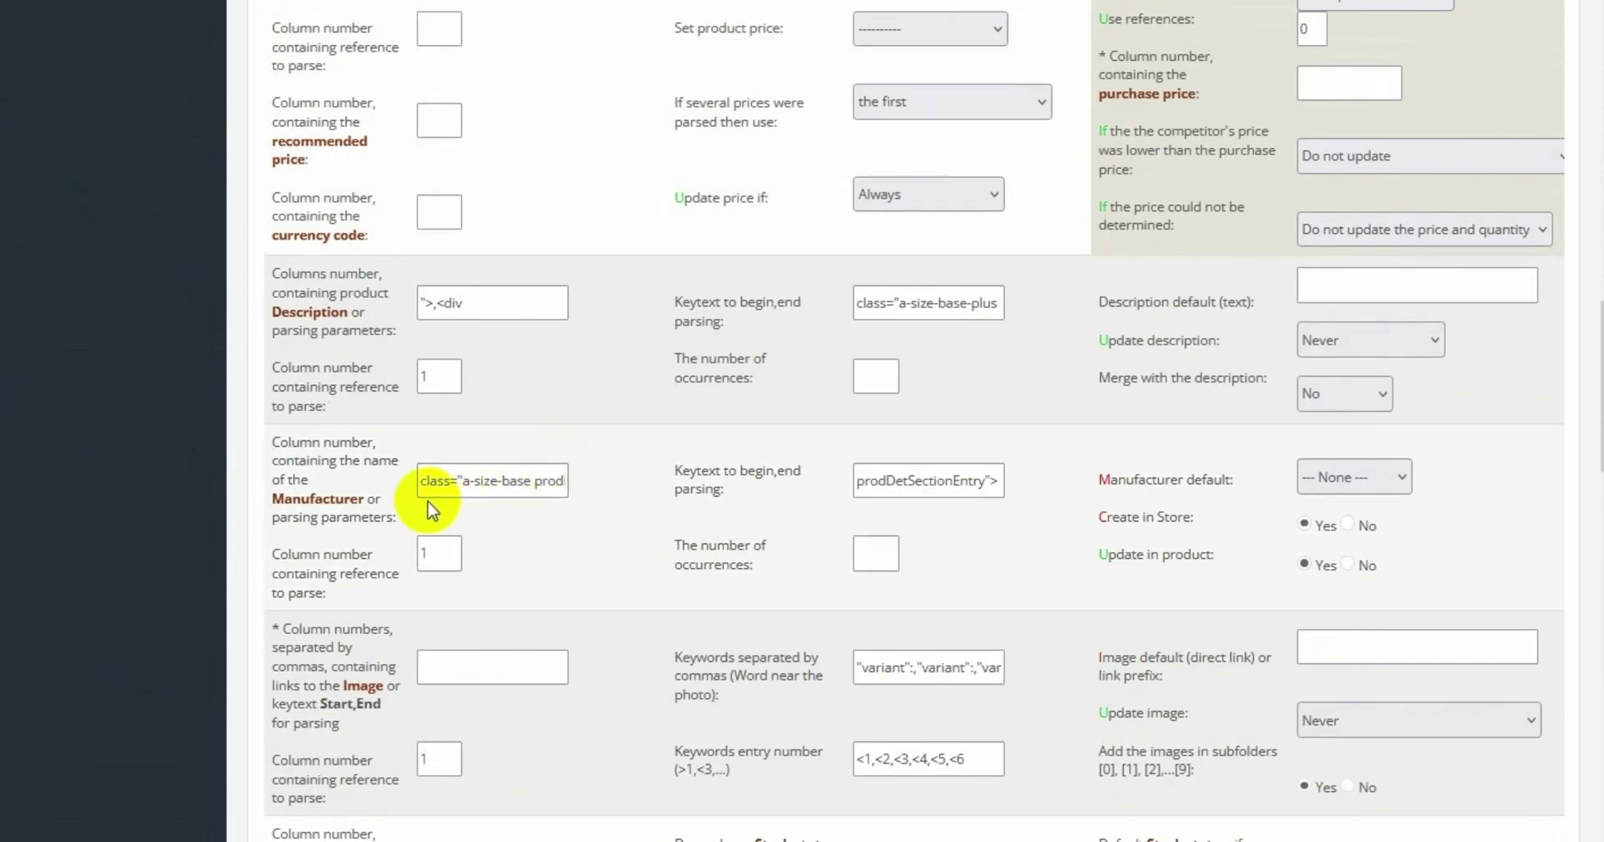
left_click_drag(420, 481, 724, 495)
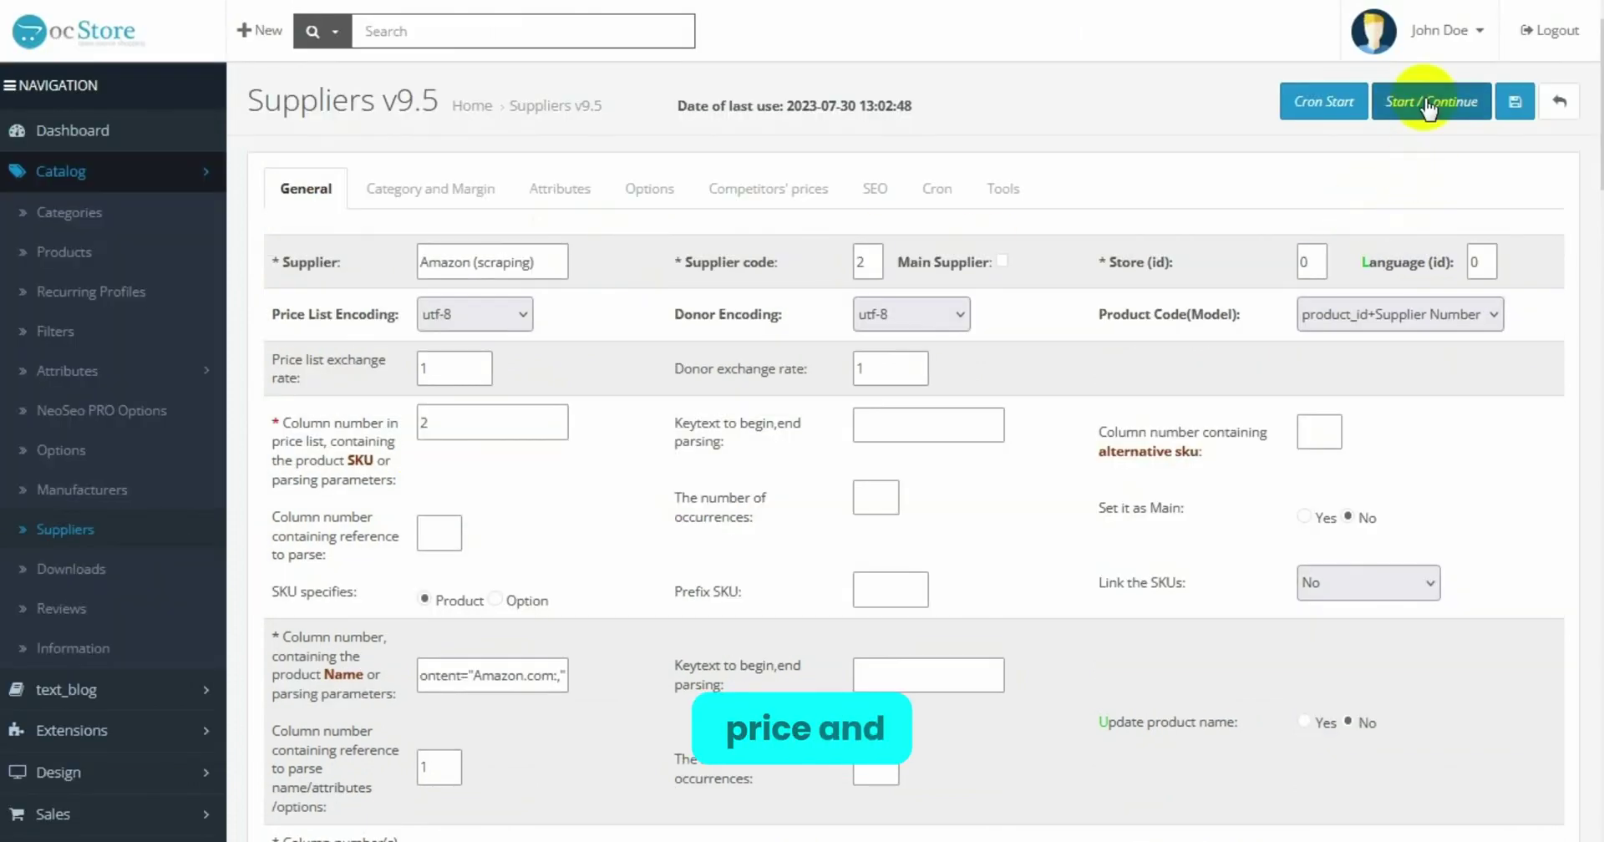
Submit the Amazon supplier settings and import Amazon.xml, adding 12 products
left_click(1431, 96)
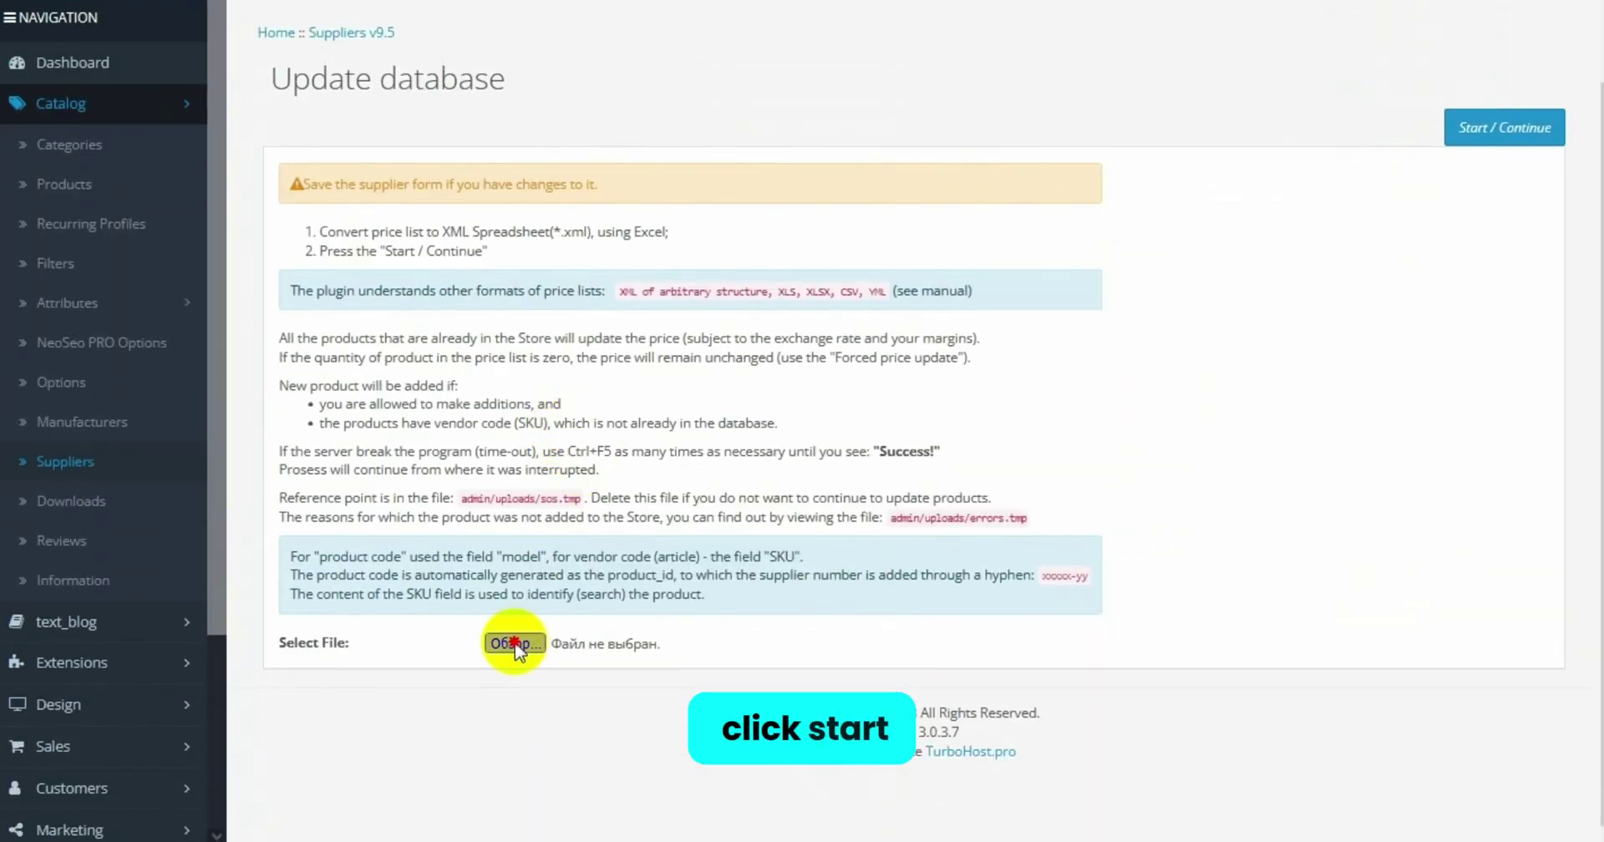
left_click(514, 643)
left_click(607, 285)
left_click(1054, 635)
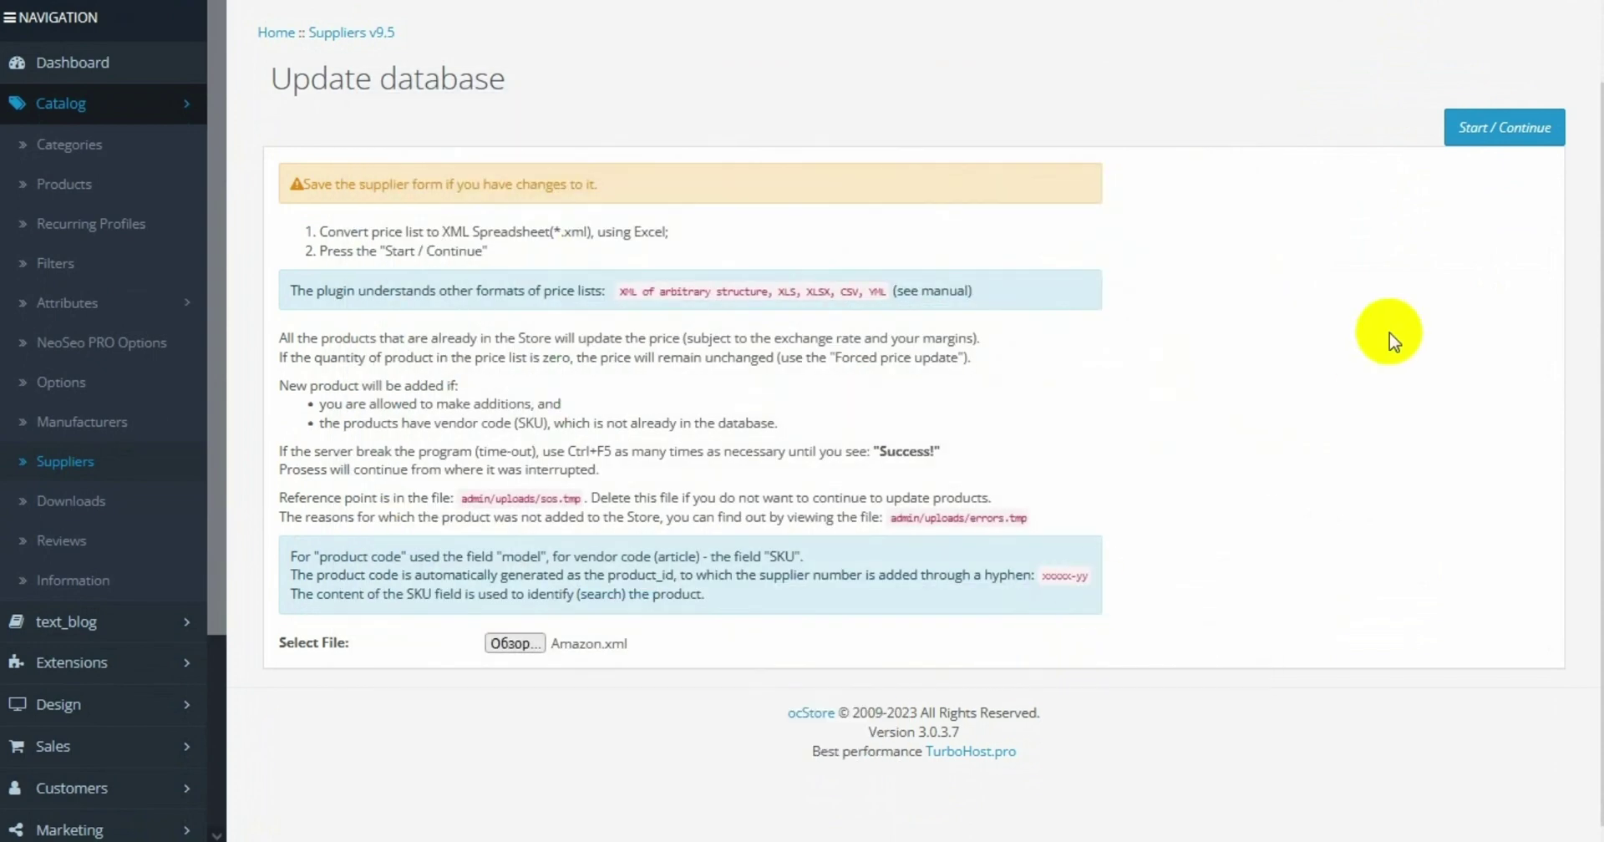
left_click(1571, 836)
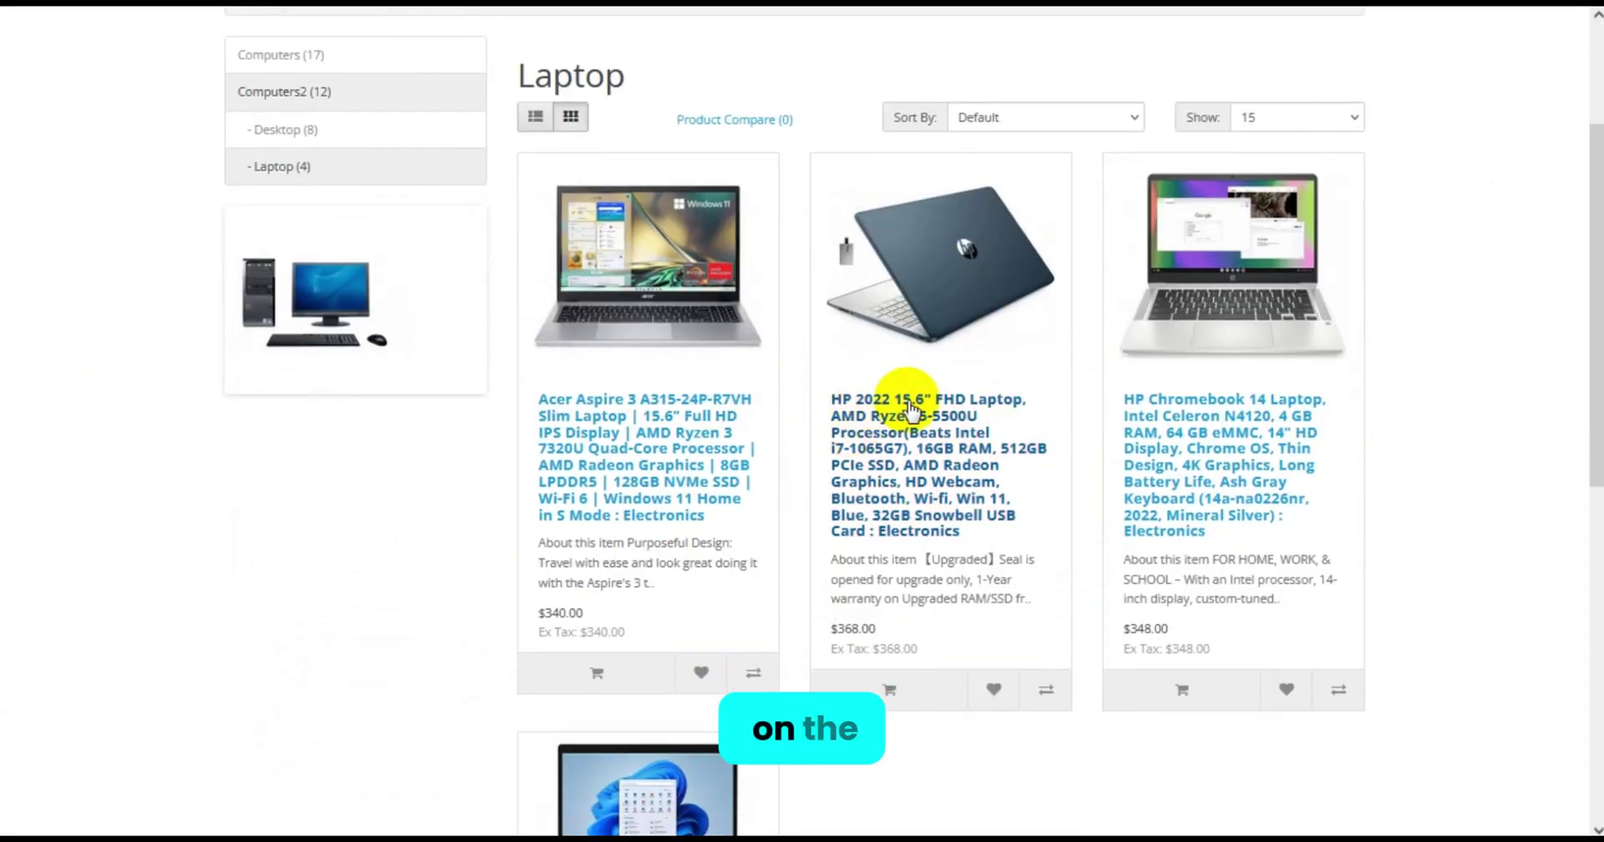
View the HP 2022 laptop's page and its Specification table
left_click(905, 404)
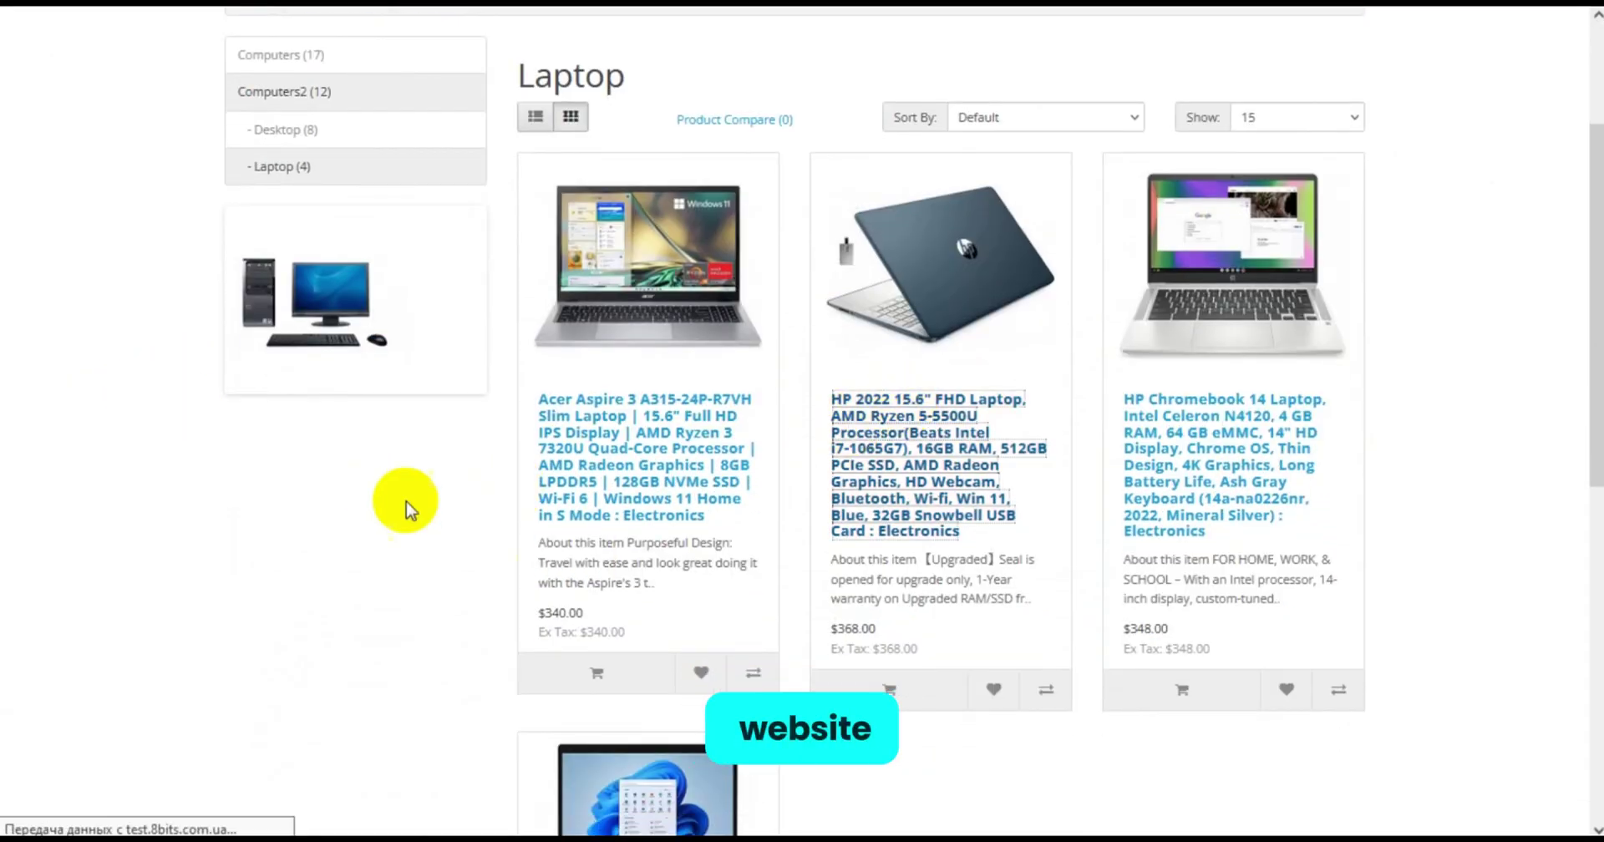
scroll(185, 516, "down", 2)
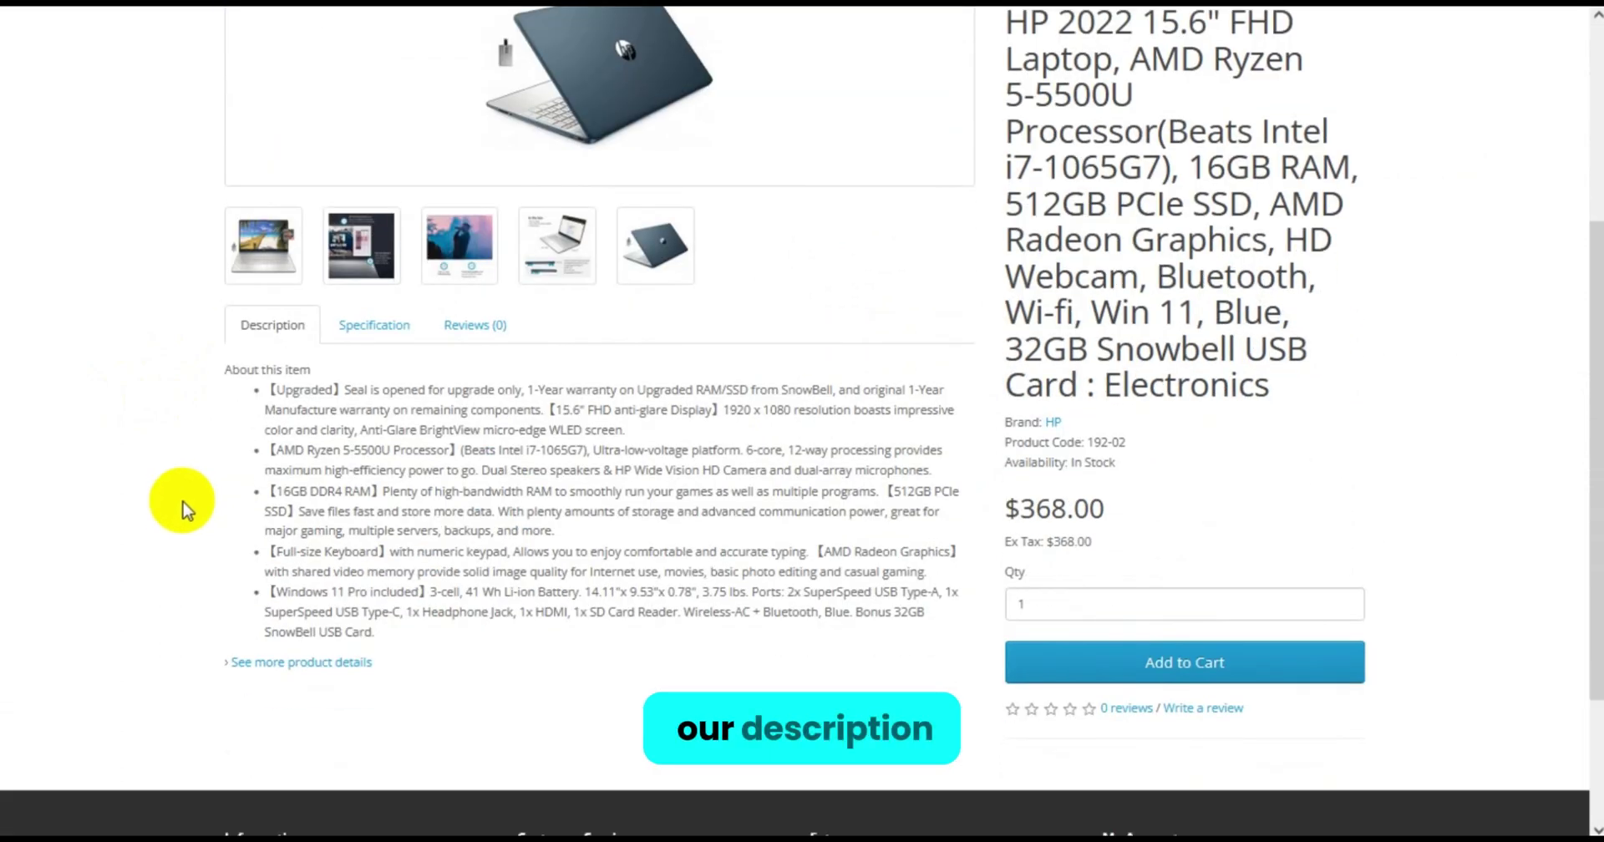
left_click(355, 330)
scroll(172, 484, "down", 10)
scroll(165, 498, "up", 15)
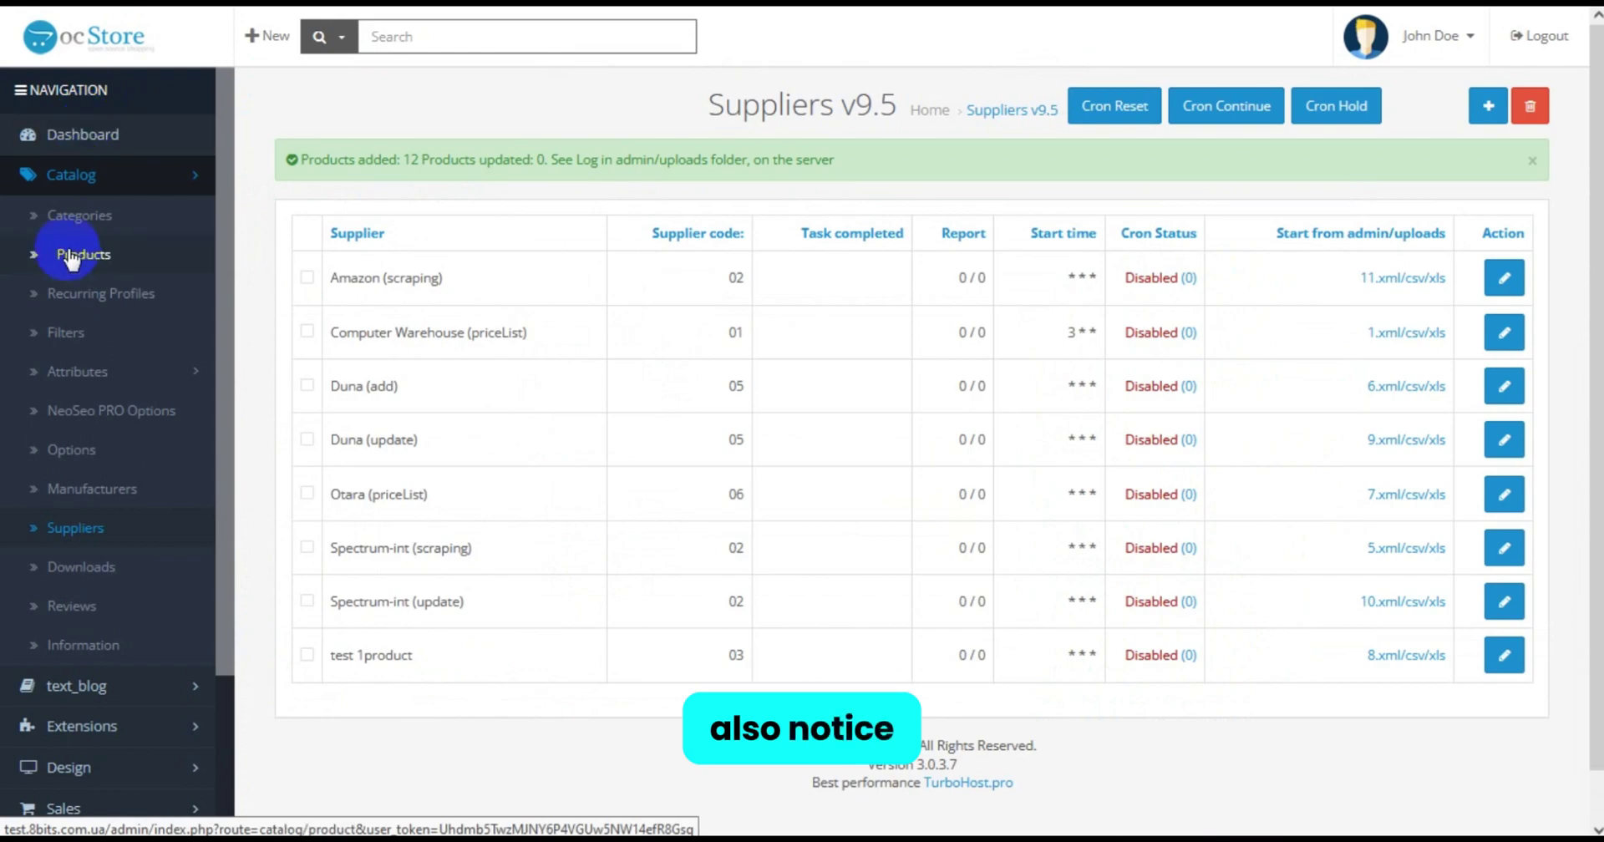
Look through the imported products in the admin product list
left_click(71, 261)
scroll(679, 393, "down", 3)
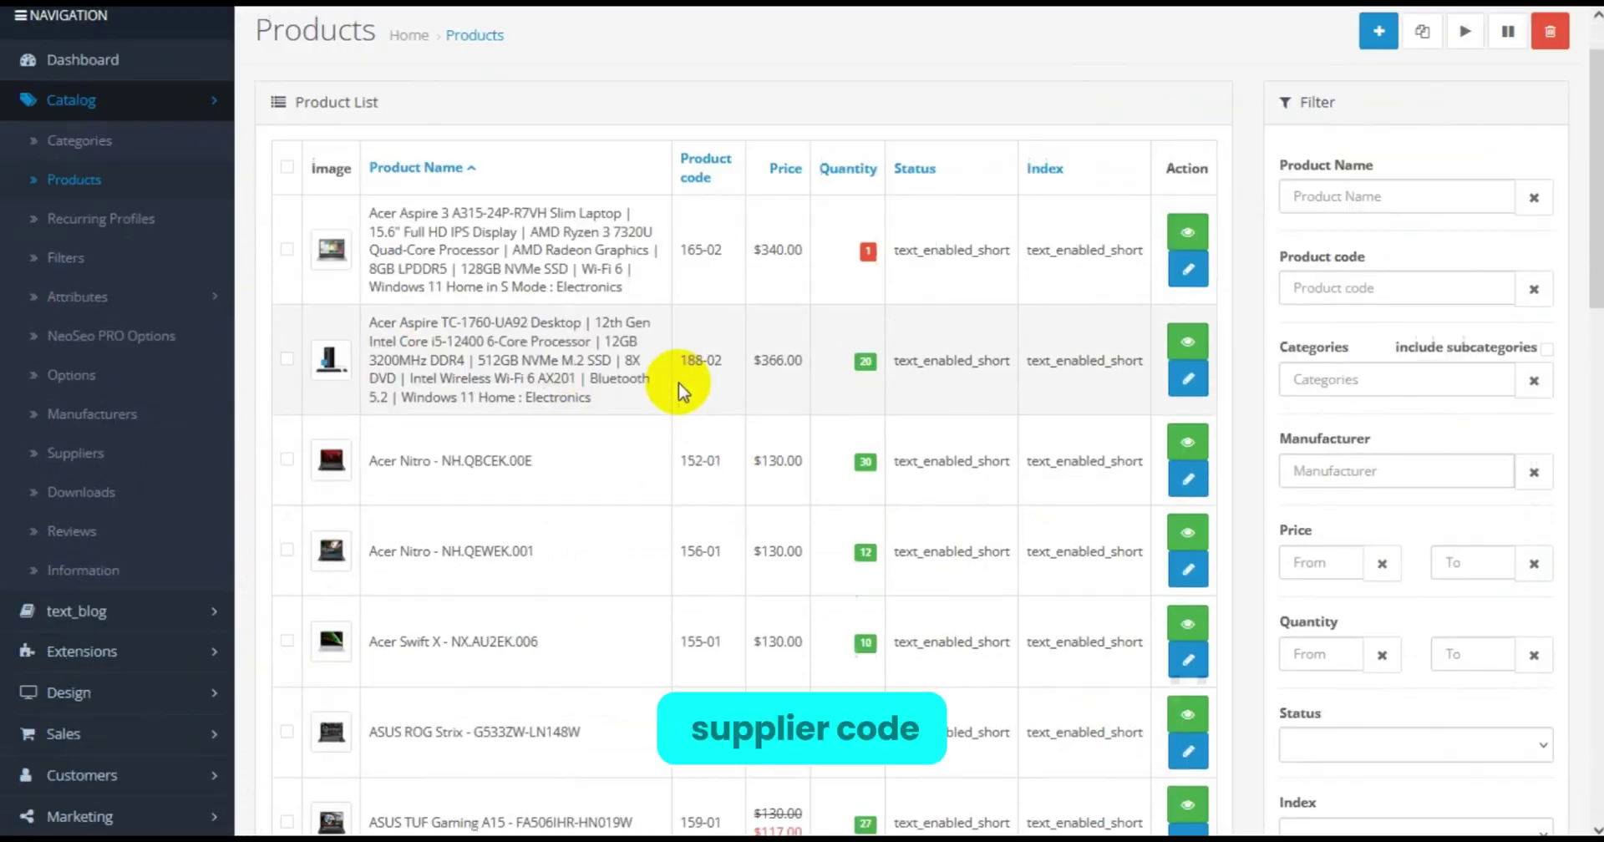
scroll(678, 399, "up", 3)
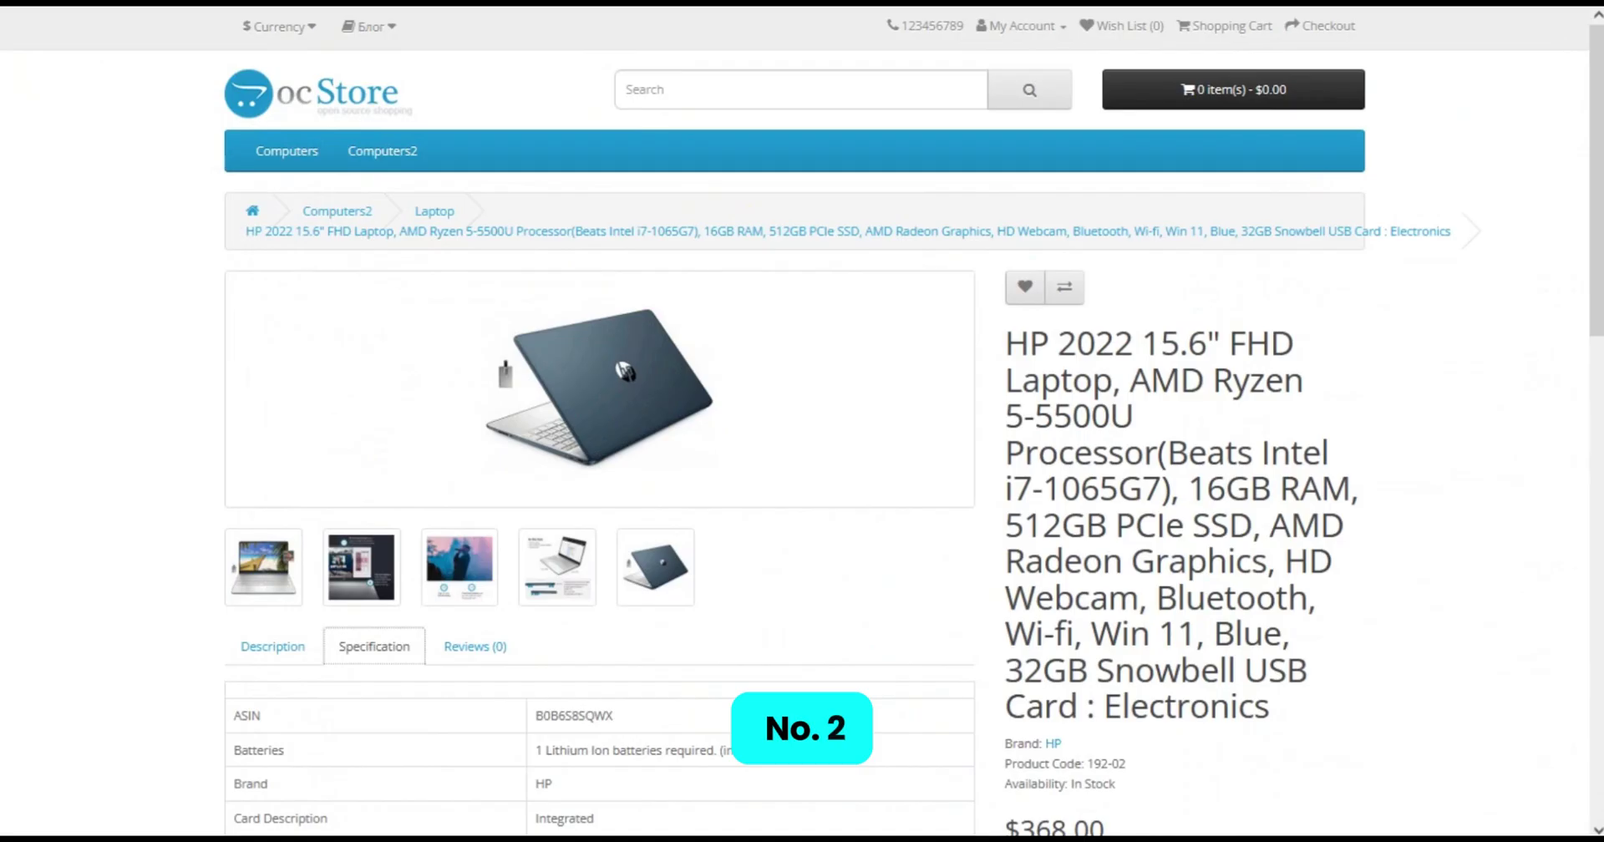
scroll(997, 459, "down", 4)
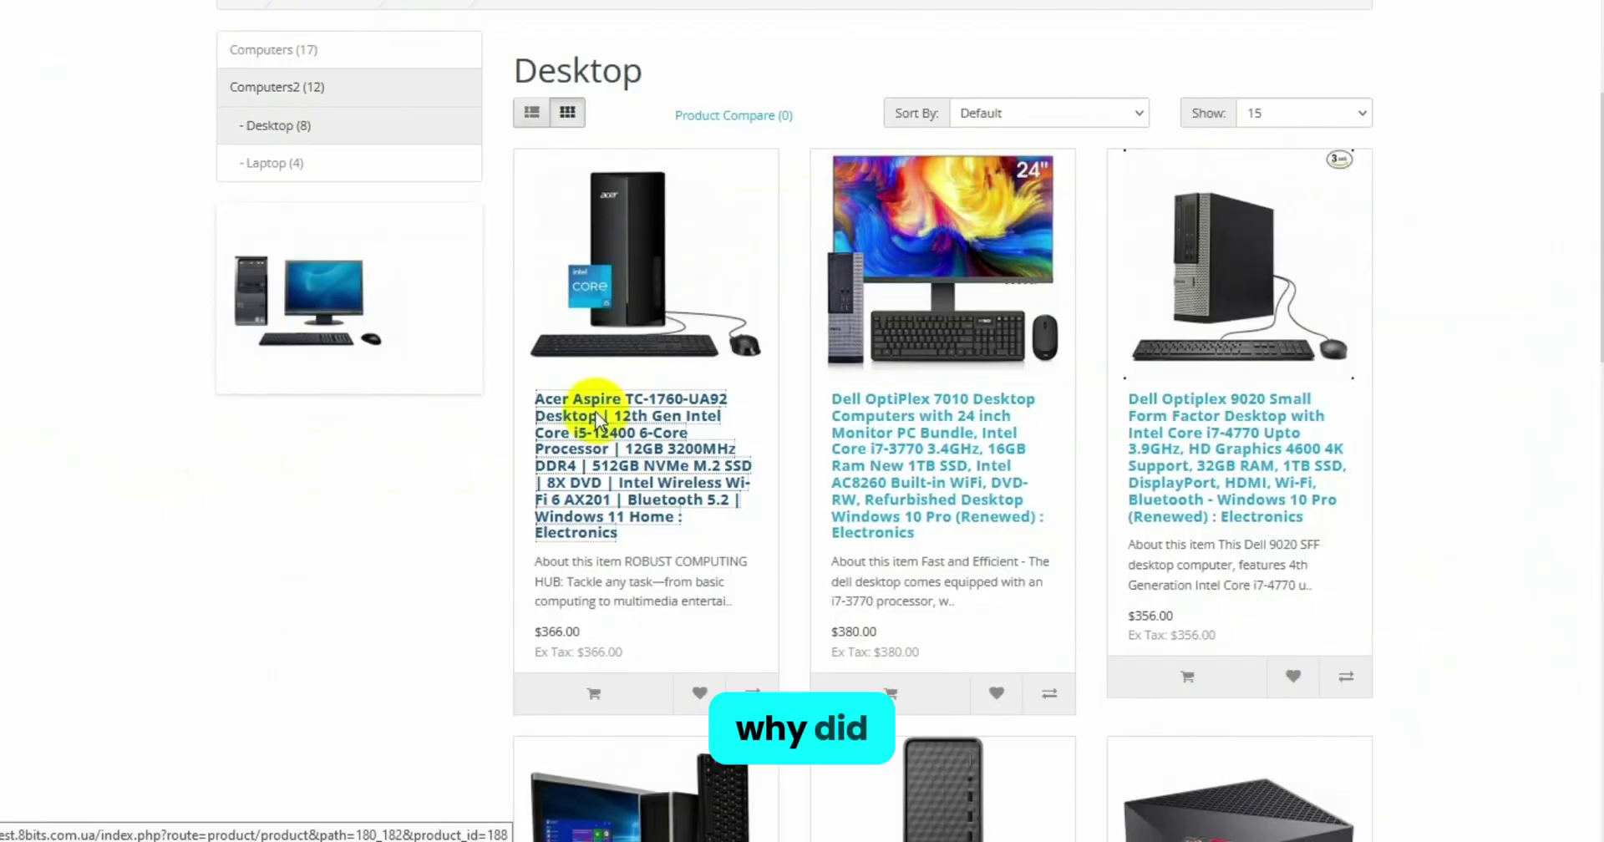
View the Acer Aspire desktop's Specification table, then open the Acer Aspire 3 laptop for editing
left_click(597, 421)
scroll(139, 471, "down", 3)
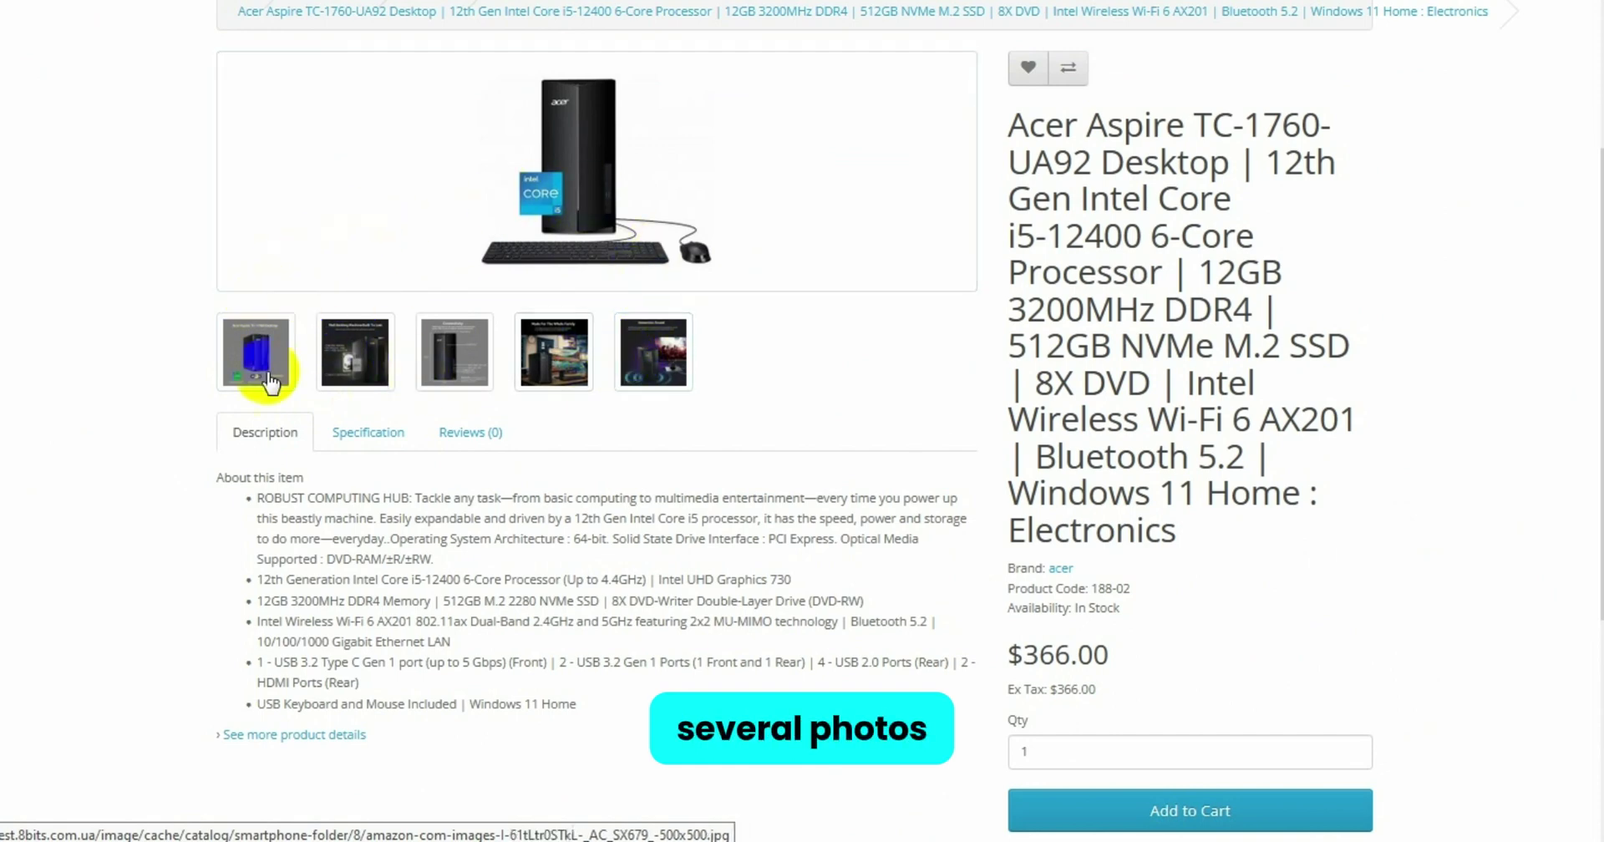
scroll(197, 394, "down", 3)
left_click(387, 232)
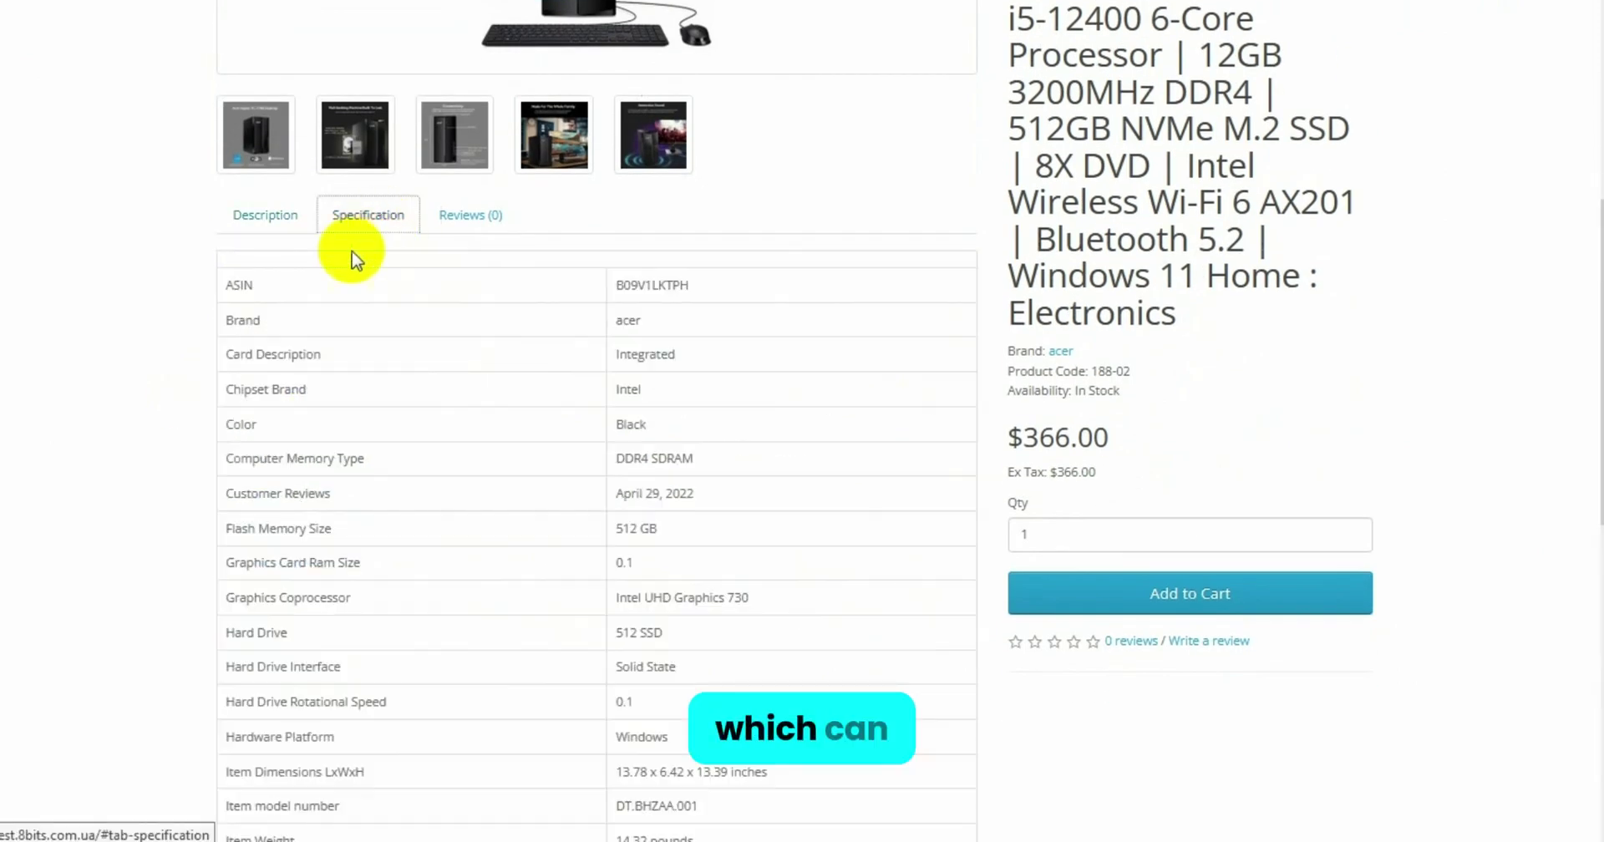
scroll(251, 387, "down", 6)
scroll(260, 402, "up", 9)
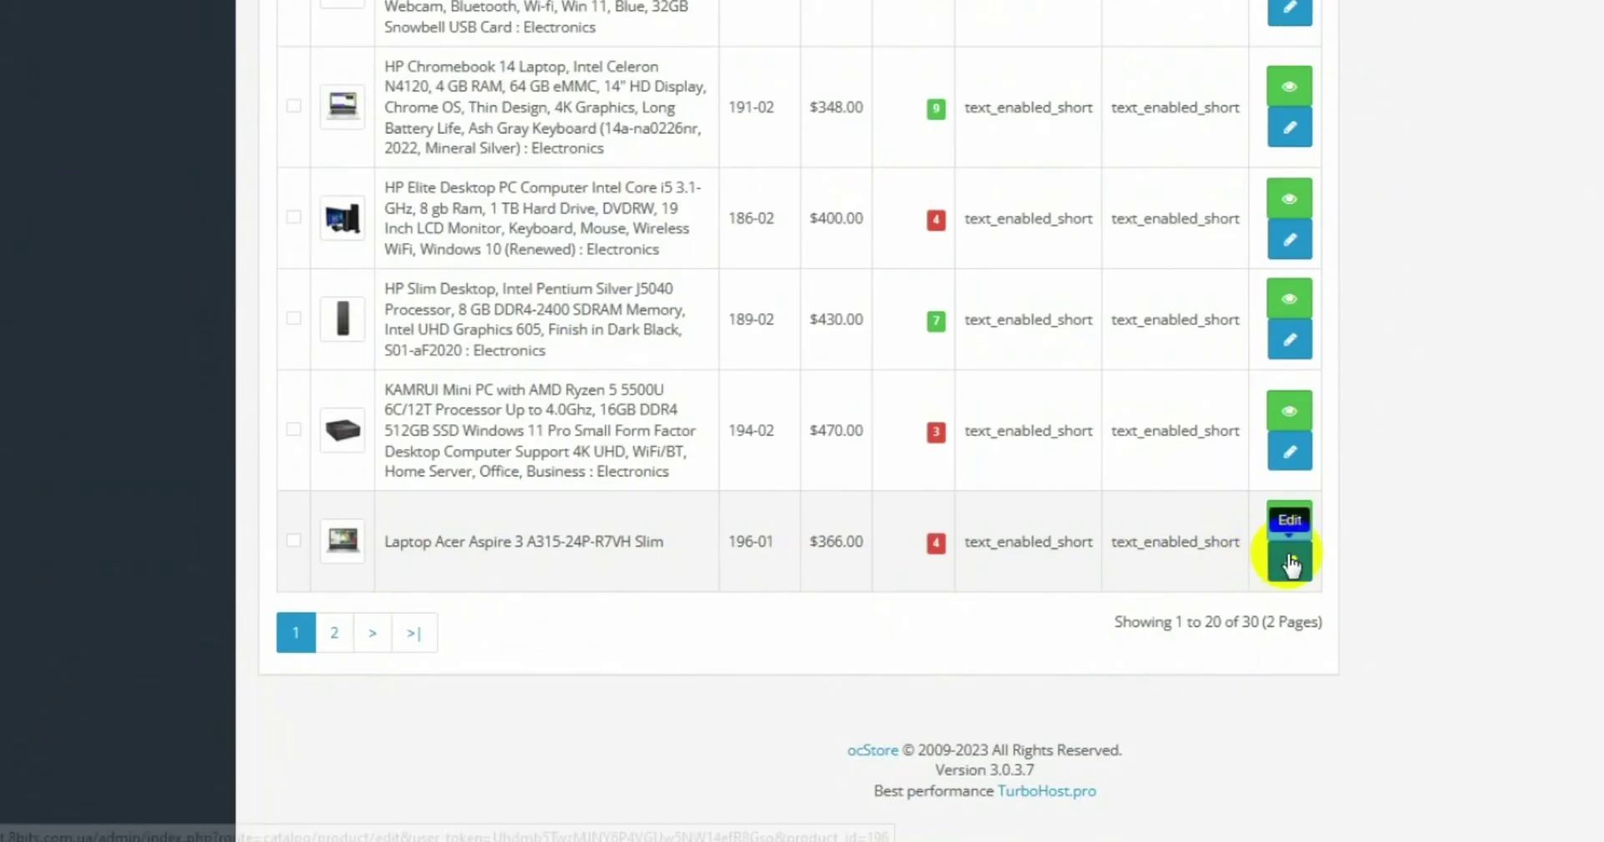
left_click(1289, 561)
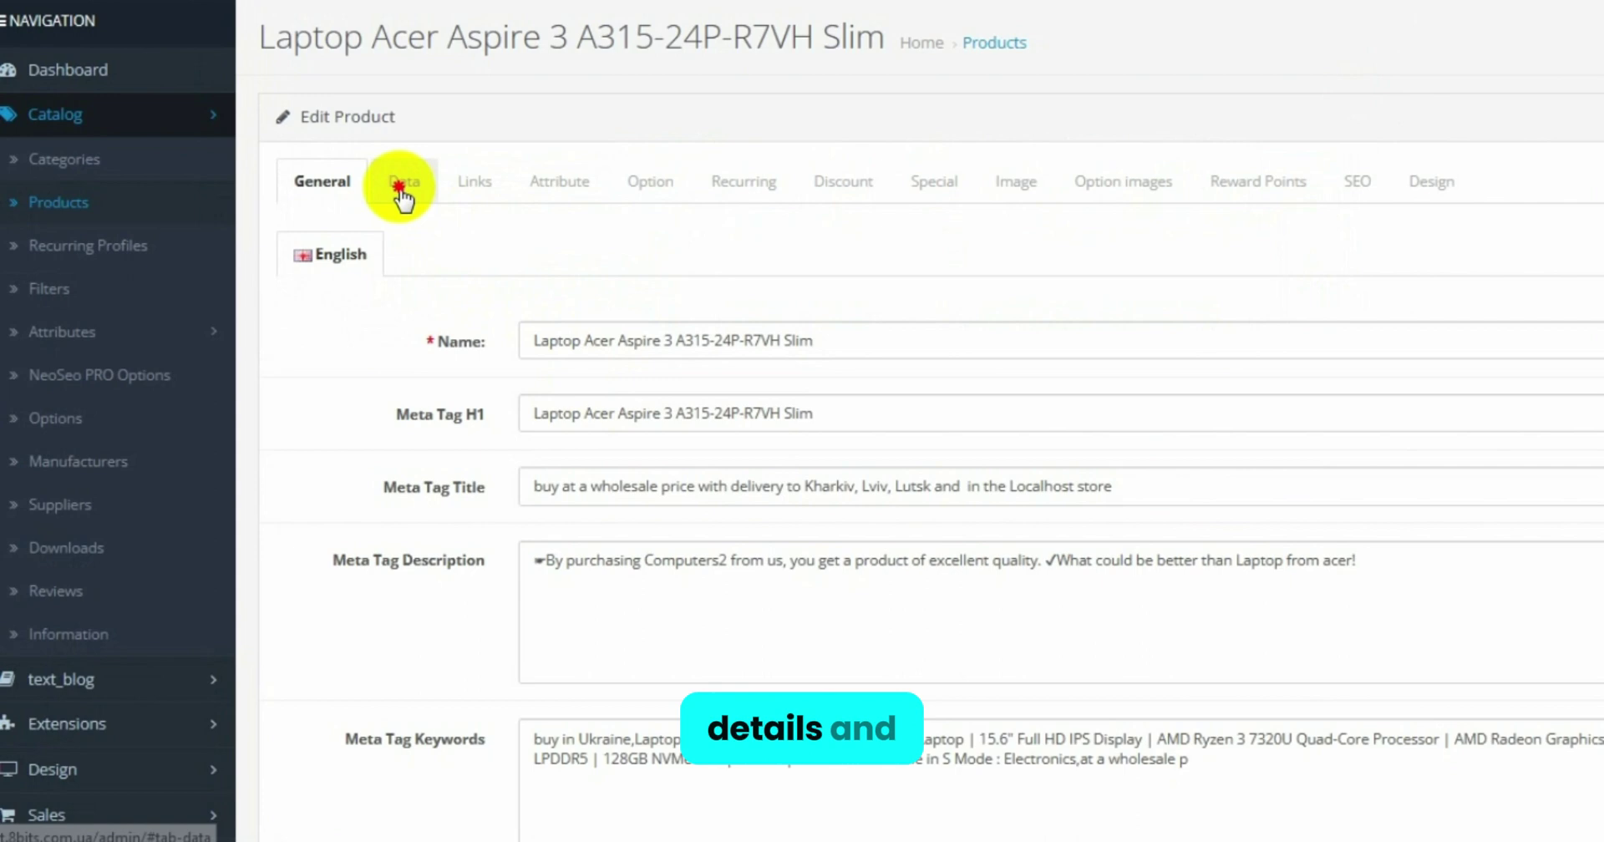
Check the Acer Aspire 3 product's SKU A315-24P-R7VH on the Data tab
left_click(400, 185)
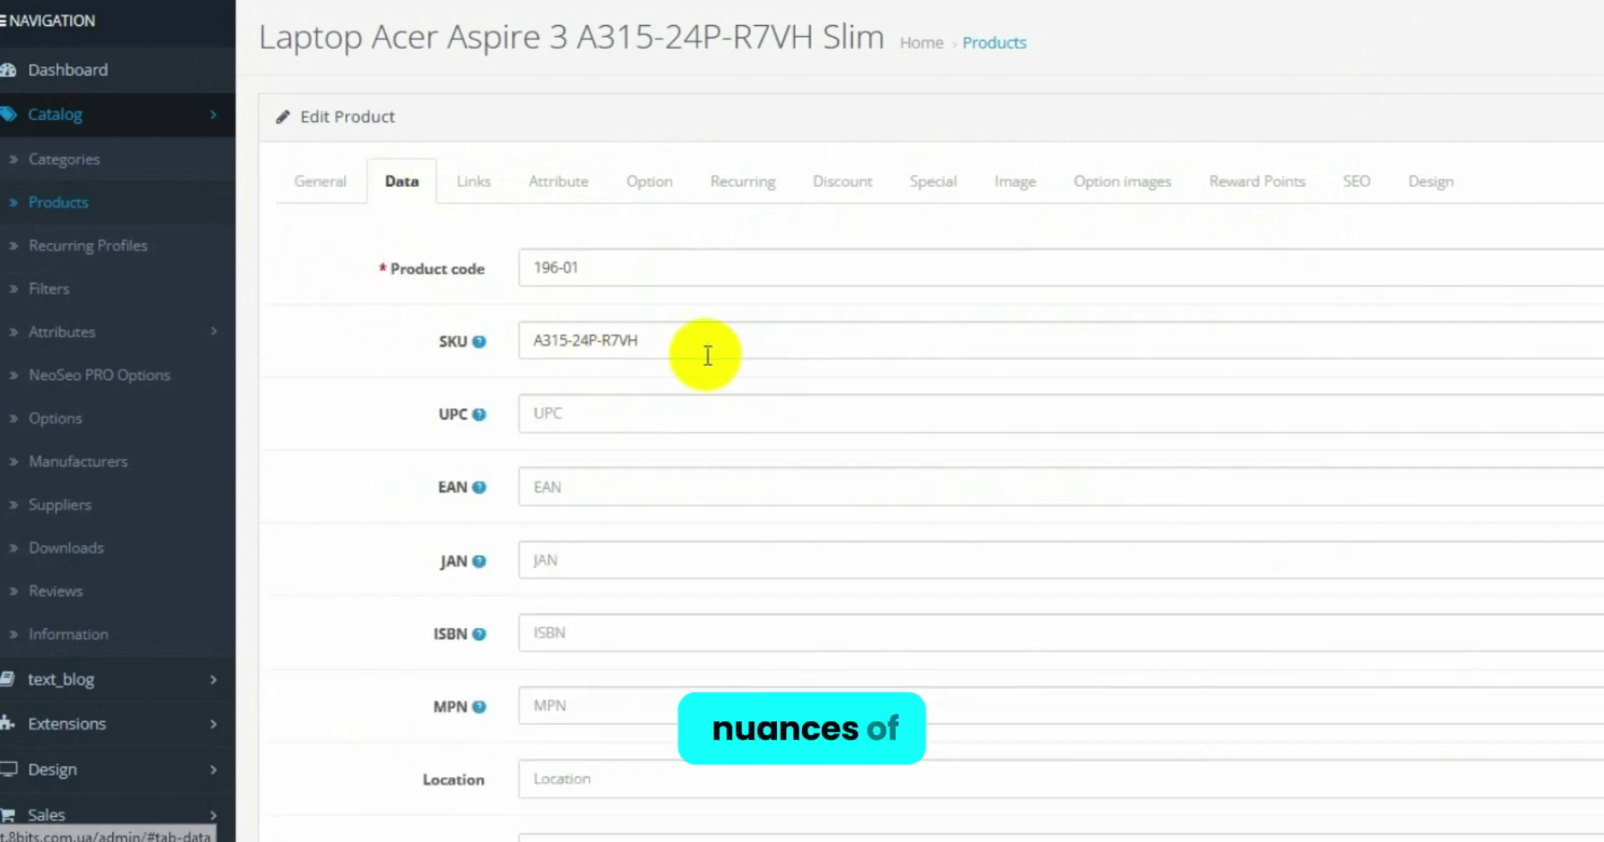
left_click(677, 336)
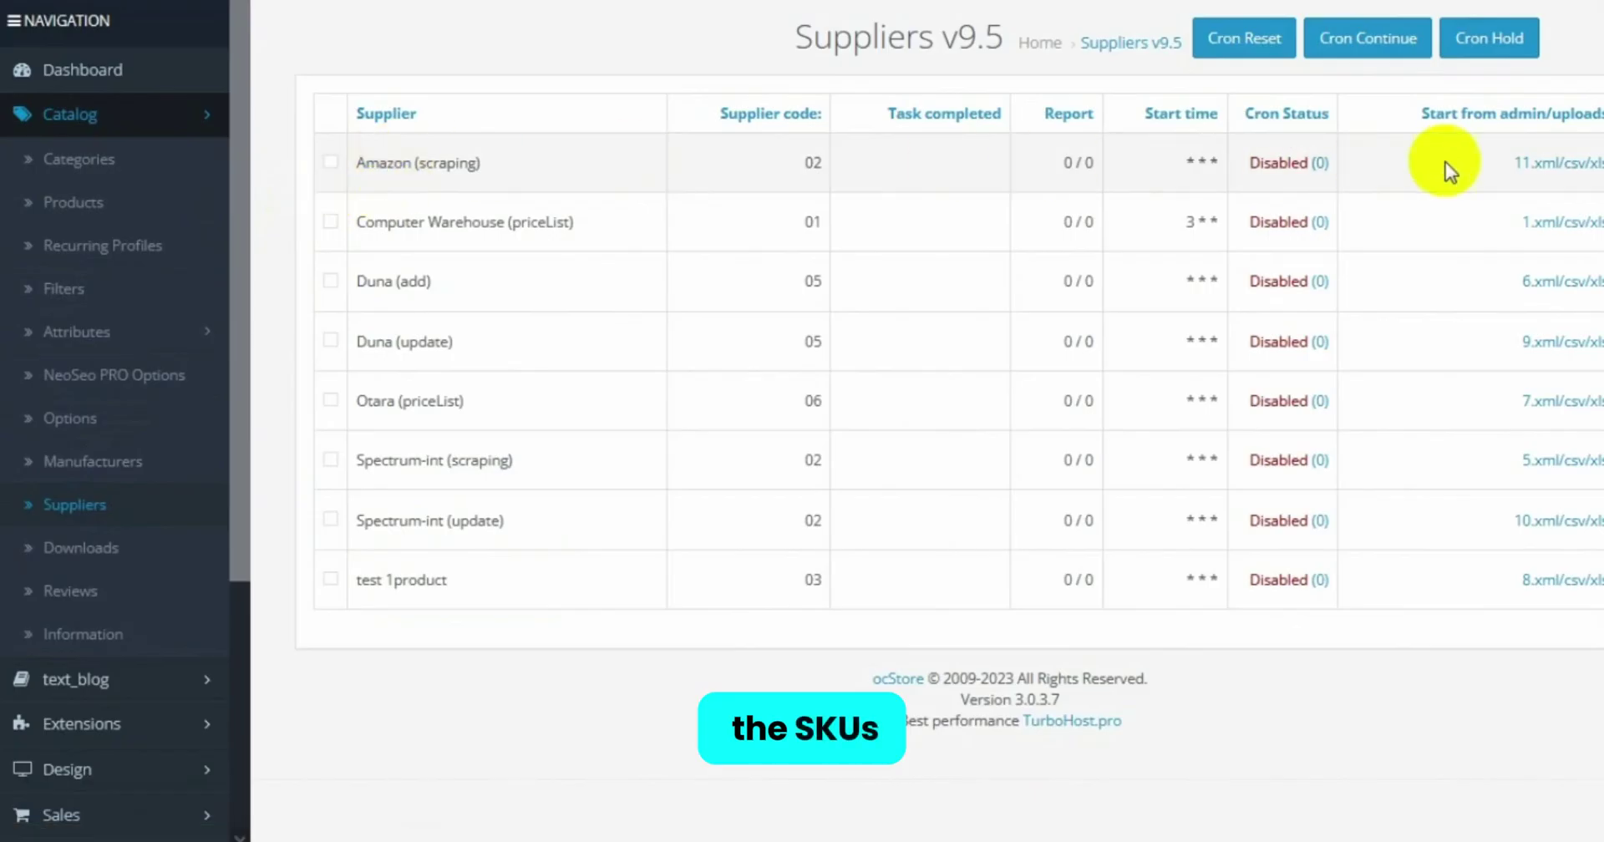
Submit the Amazon (scraping) supplier with SKU column 1, alternative SKU column 2, Update only
left_click(1449, 167)
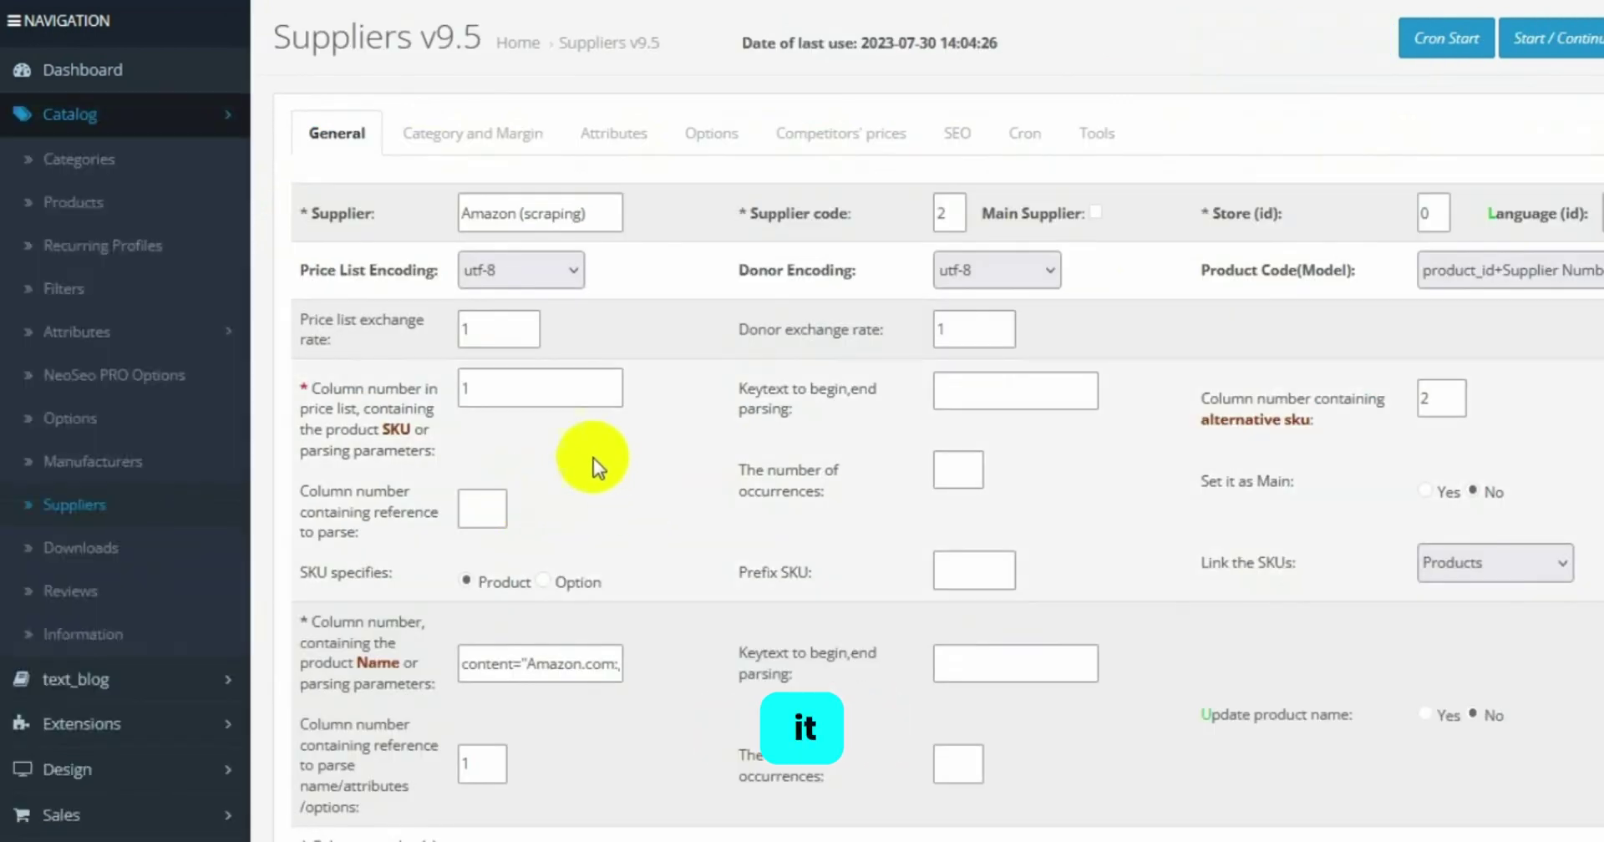
left_click(478, 394)
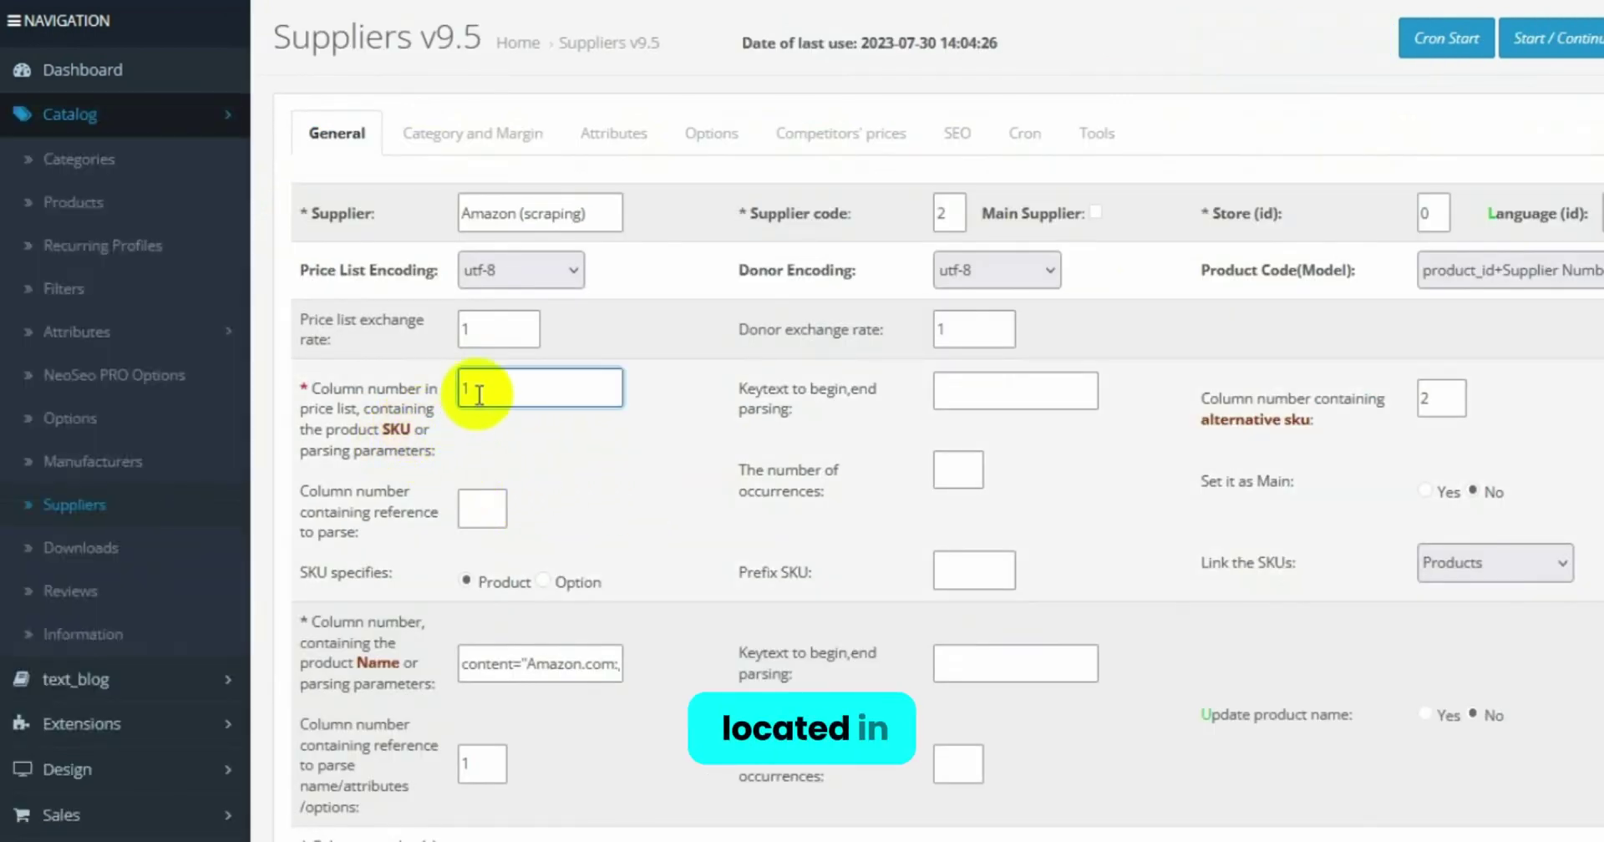
left_click(1447, 401)
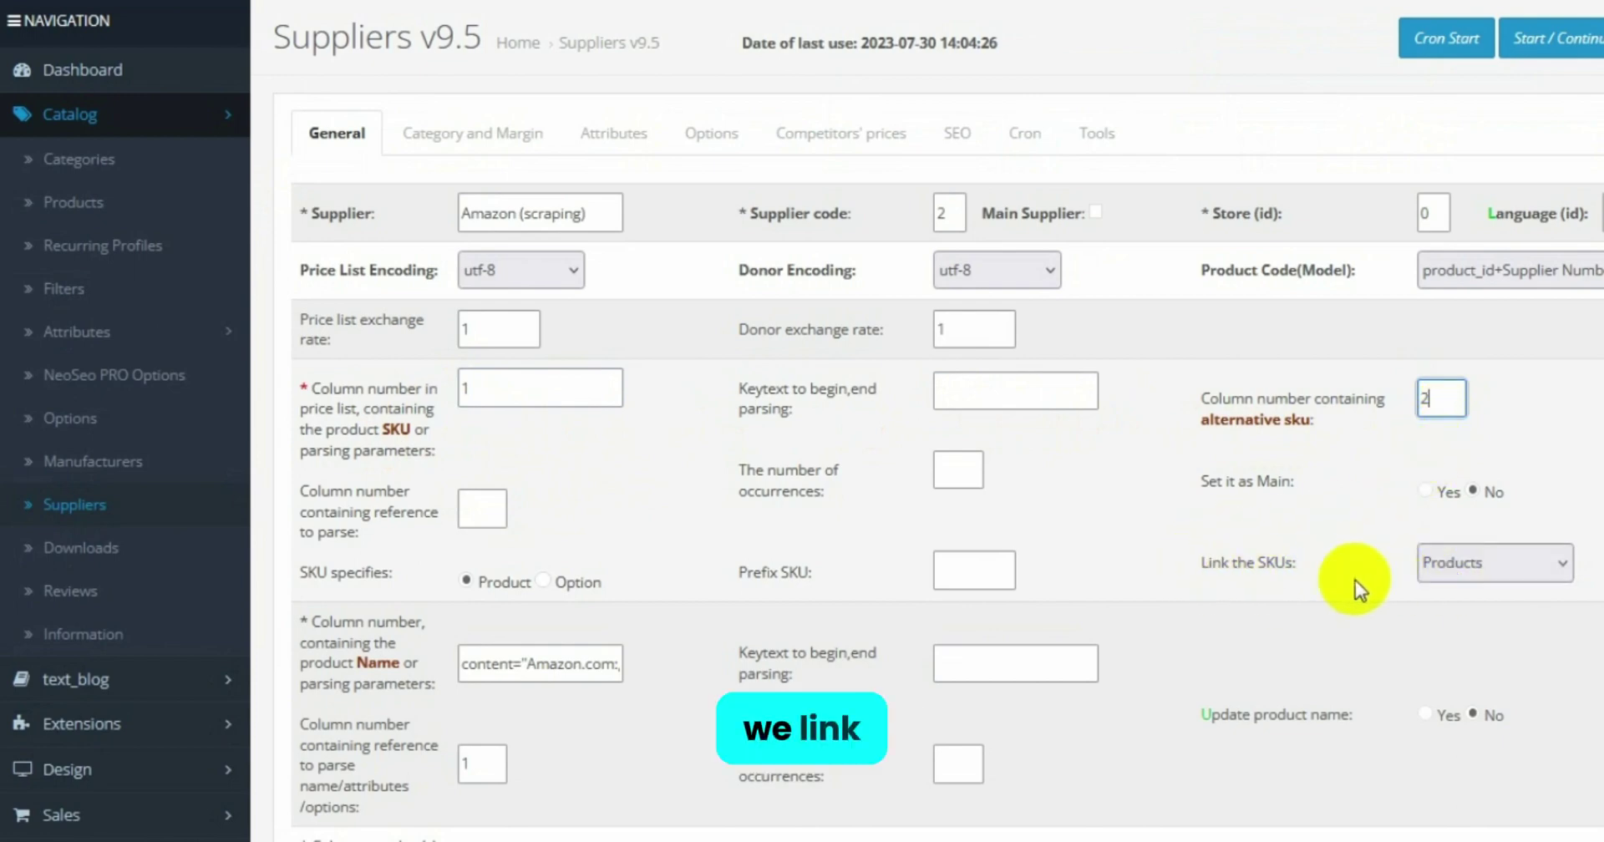
scroll(1130, 614, "down", 15)
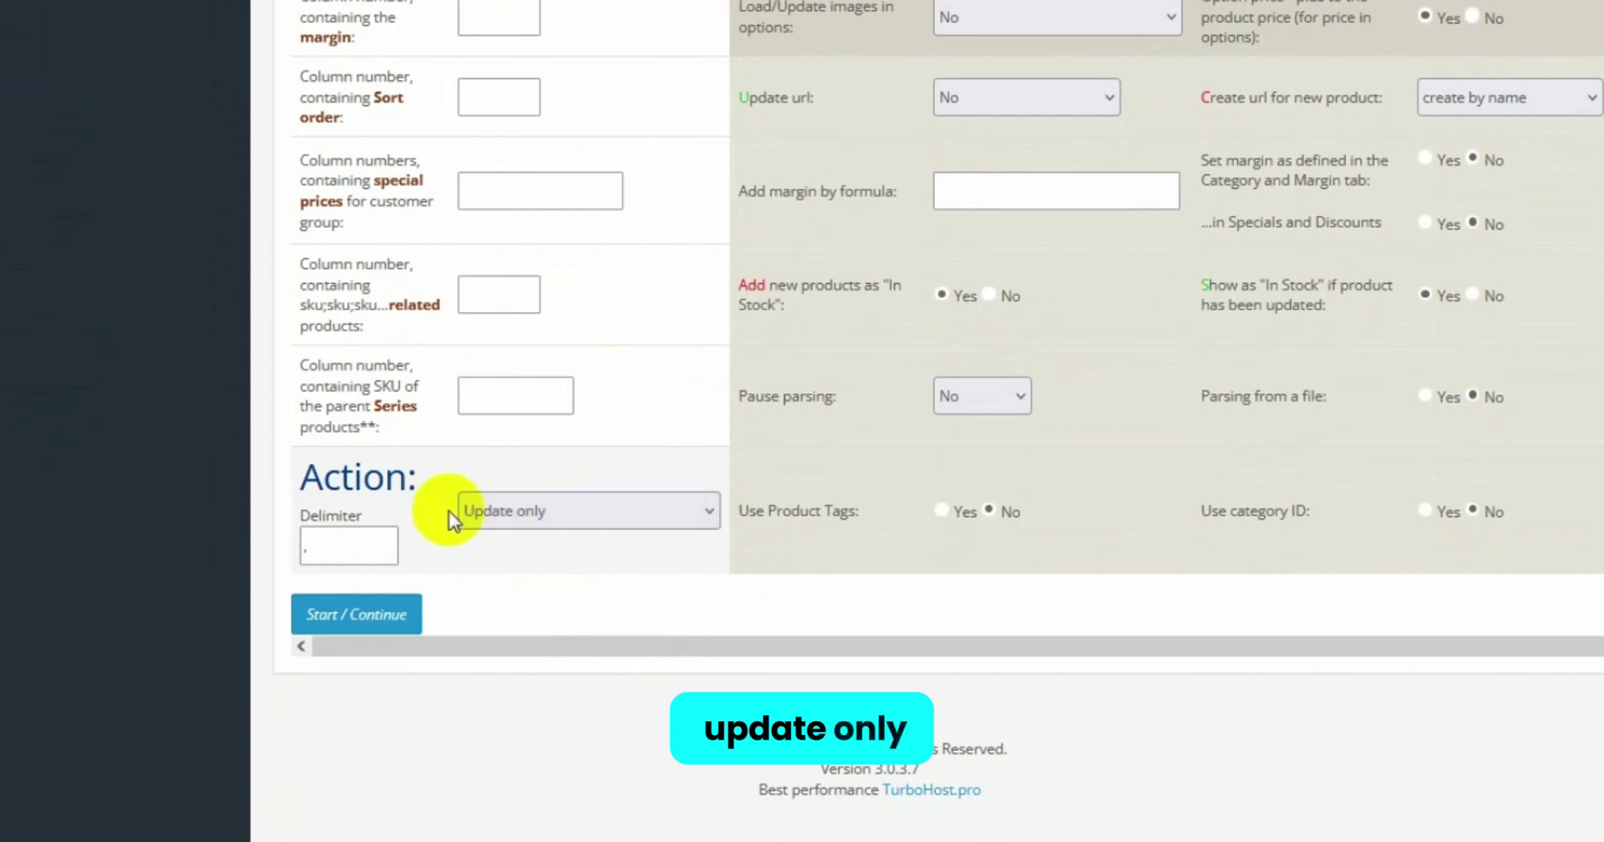
left_click(347, 619)
Run the jsku.xml update import (0 added, 0 updated) and open the product list
left_click(562, 702)
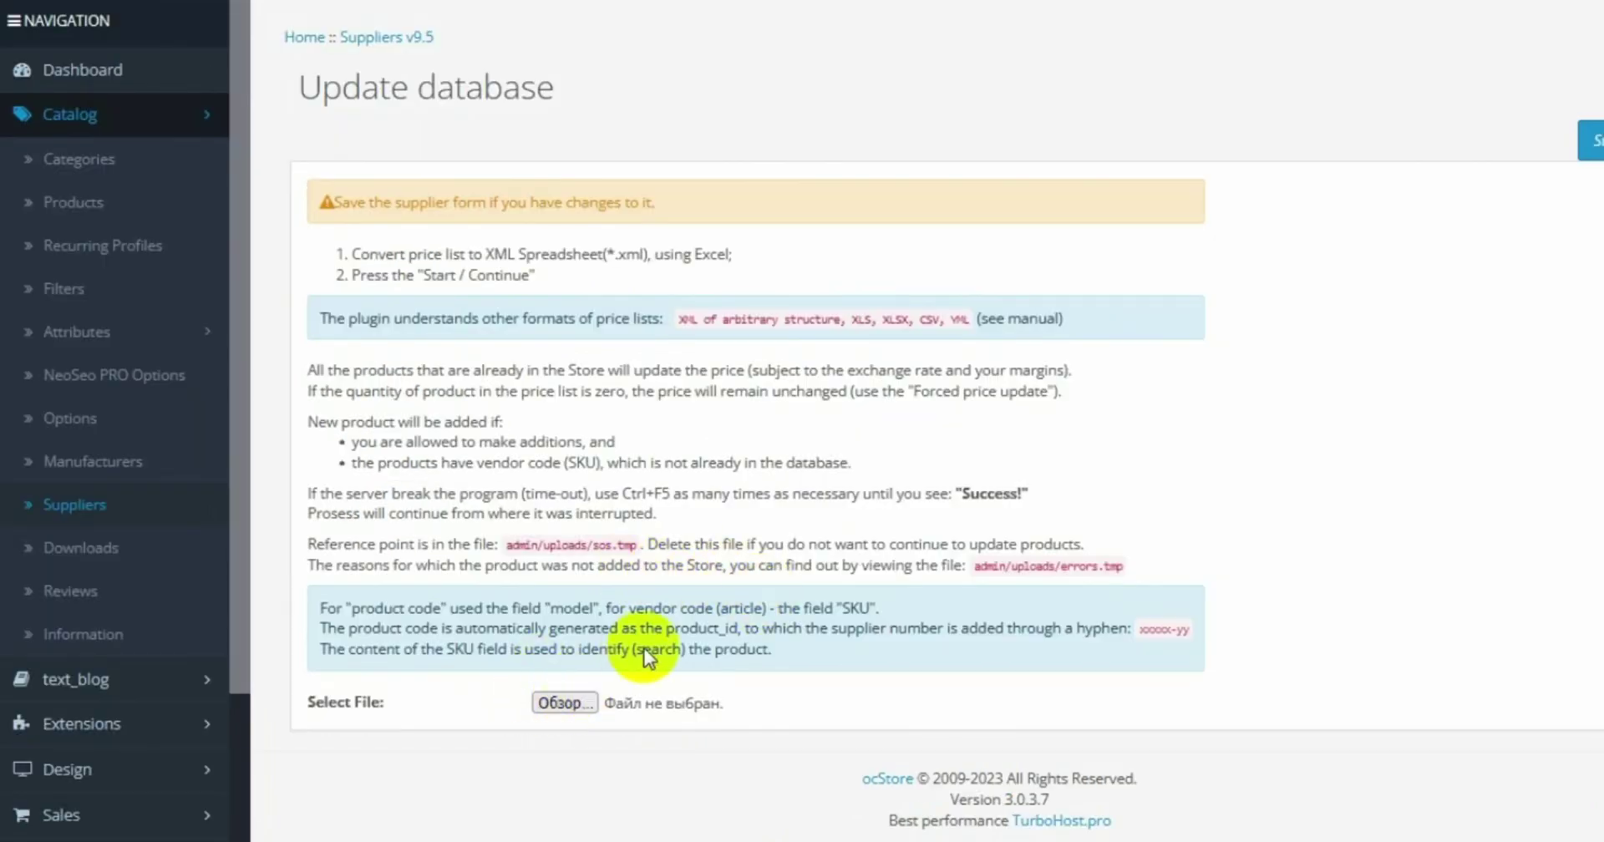
left_click(650, 367)
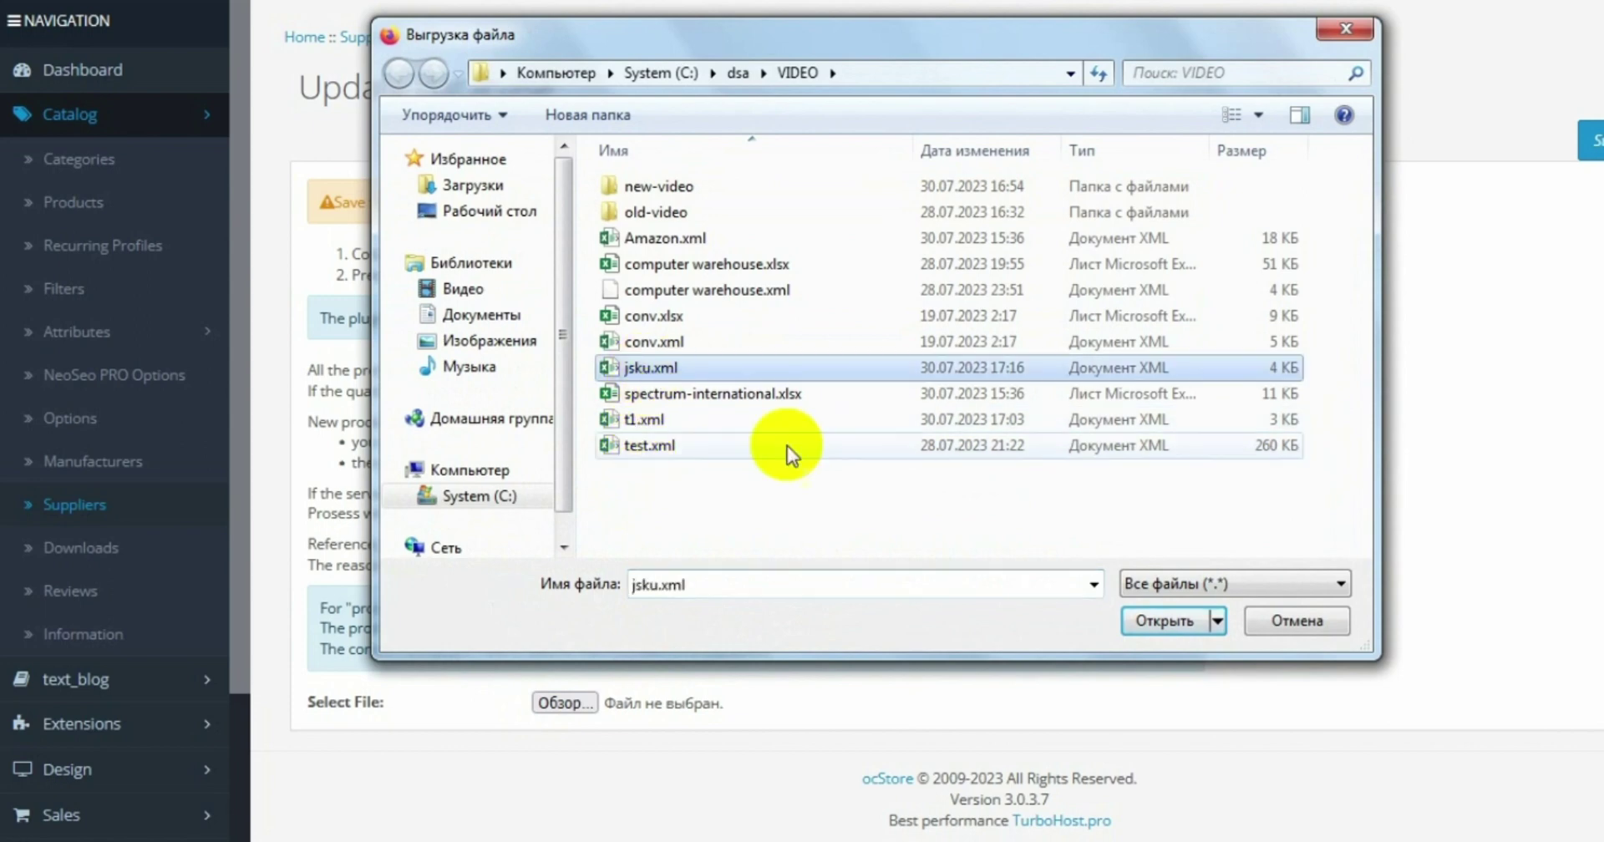
left_click(1165, 620)
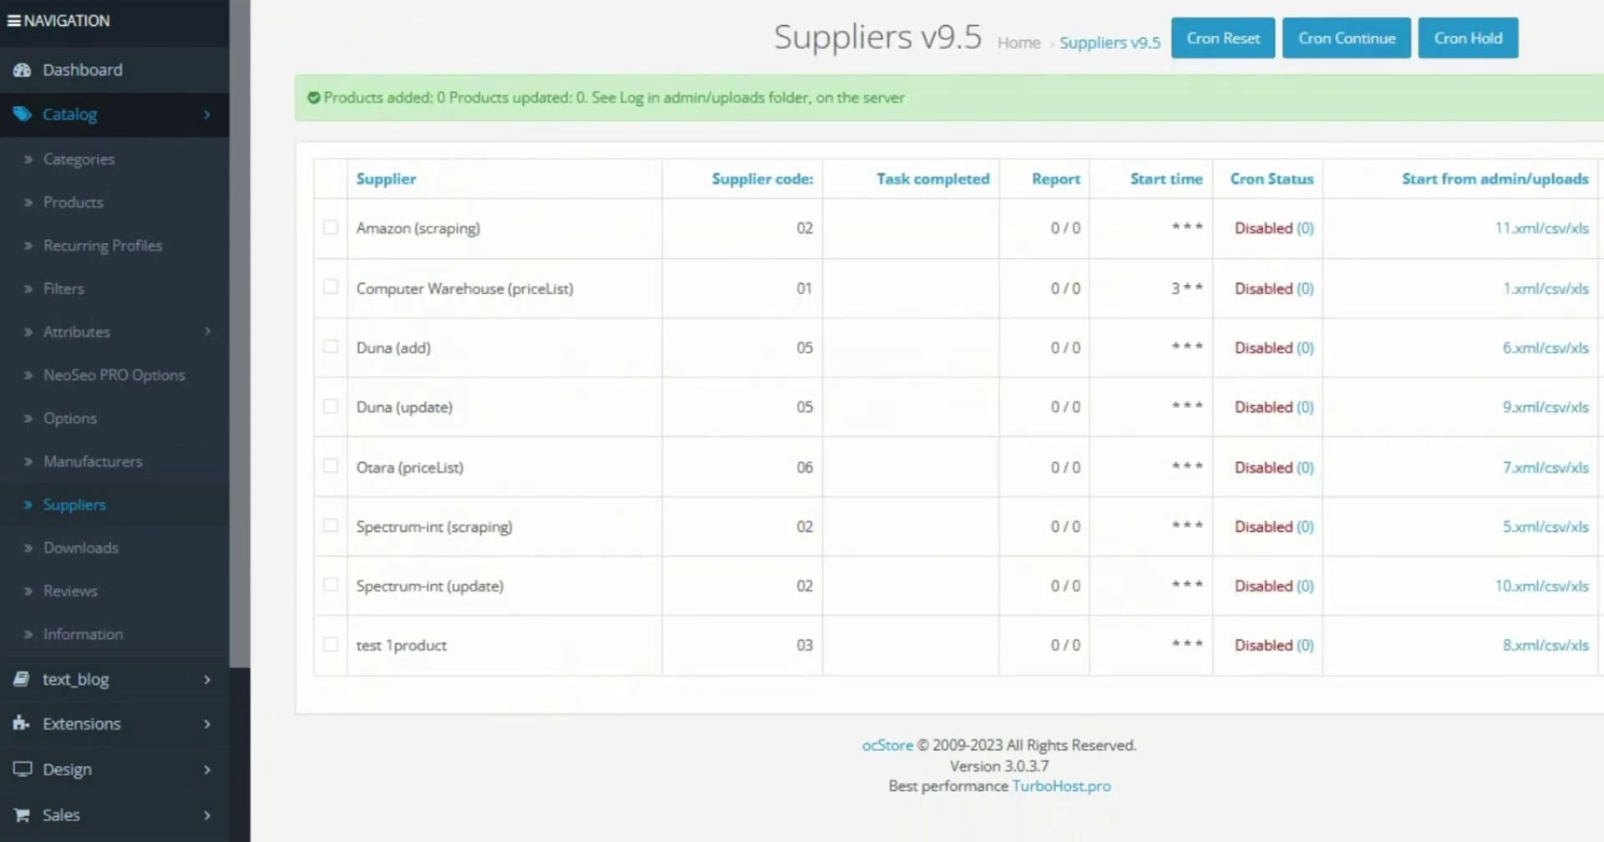
left_click(60, 205)
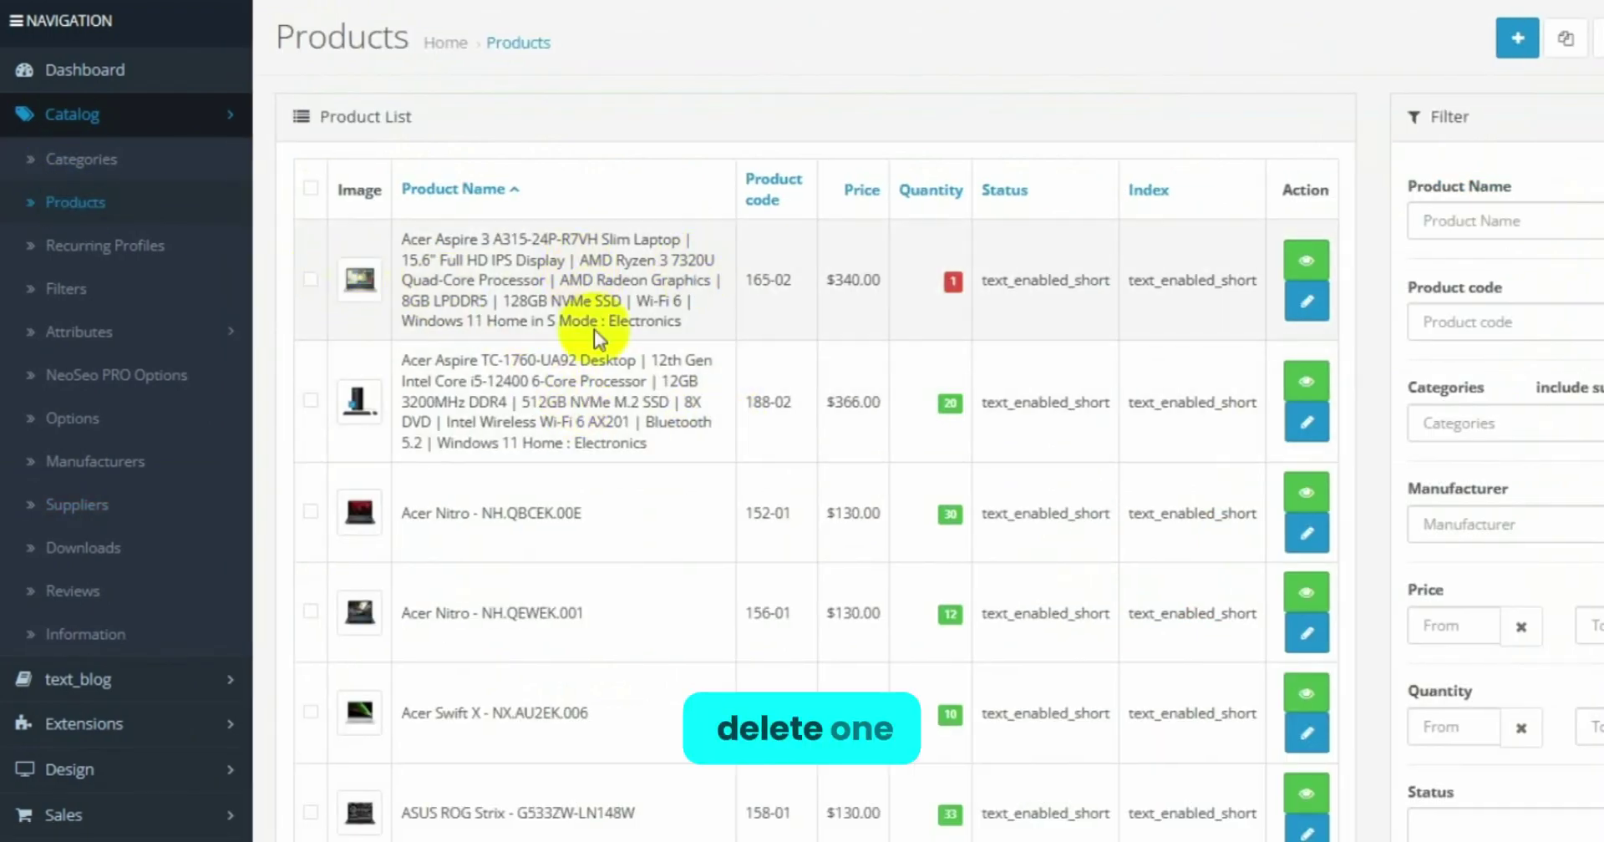
scroll(594, 329, "down", 15)
scroll(484, 592, "down", 3)
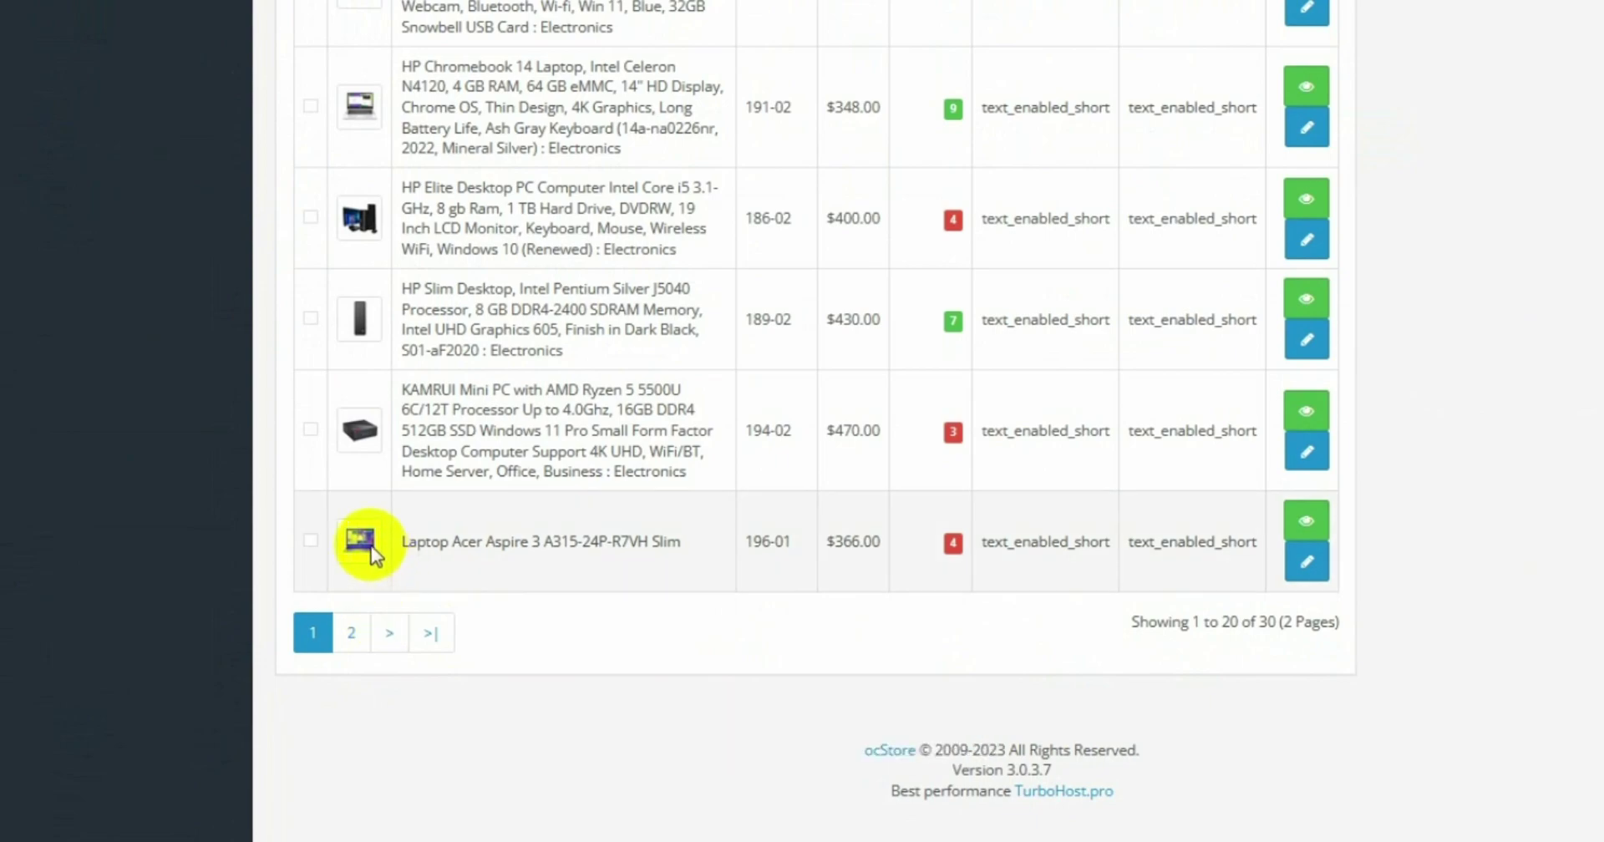
scroll(627, 593, "up", 20)
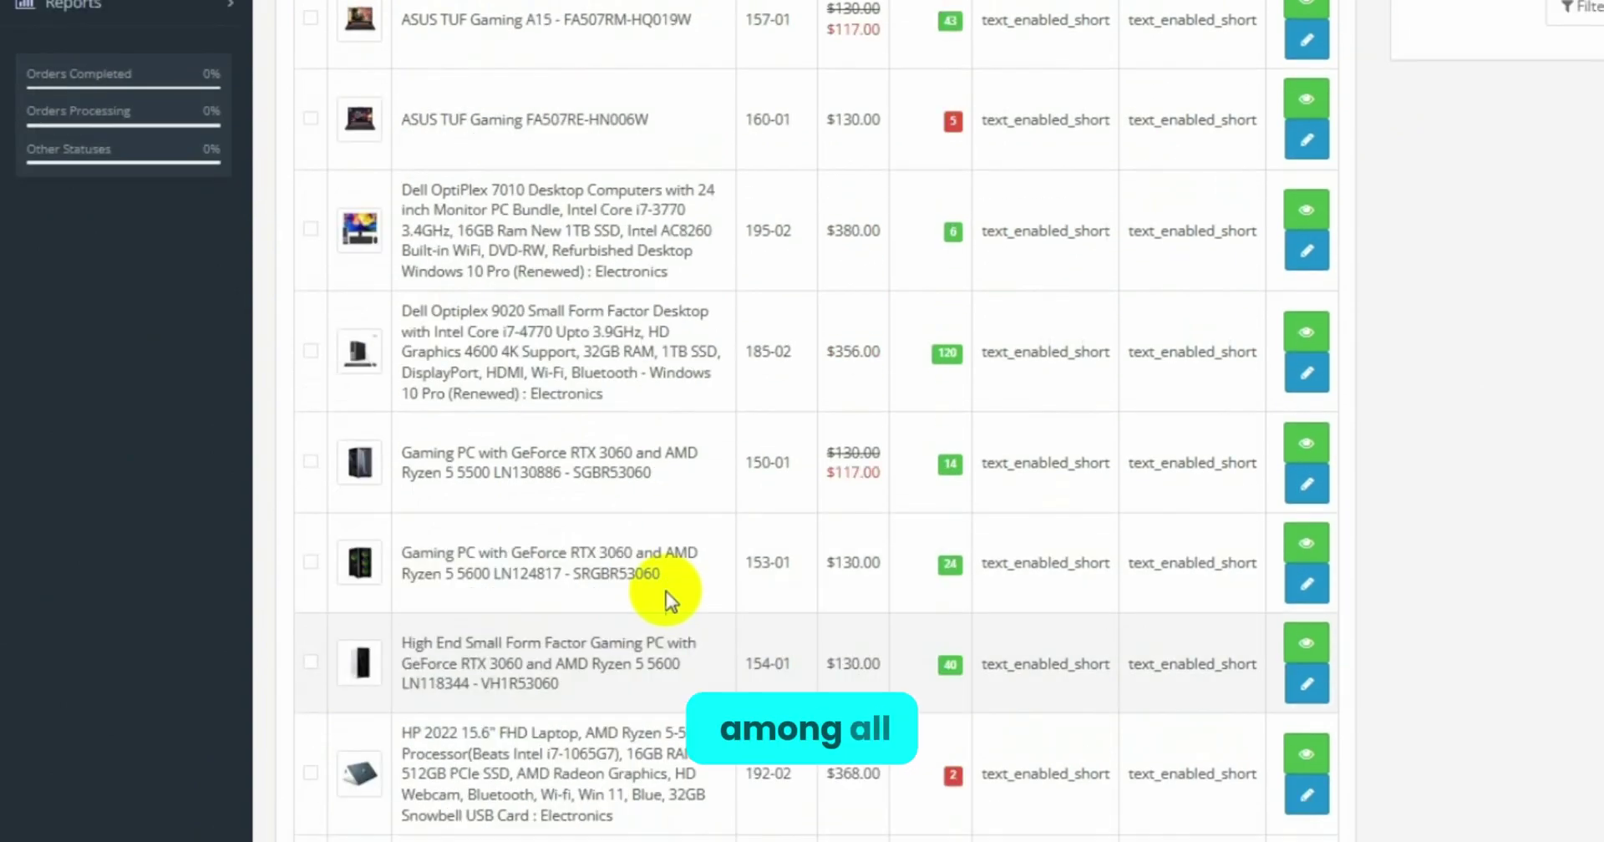